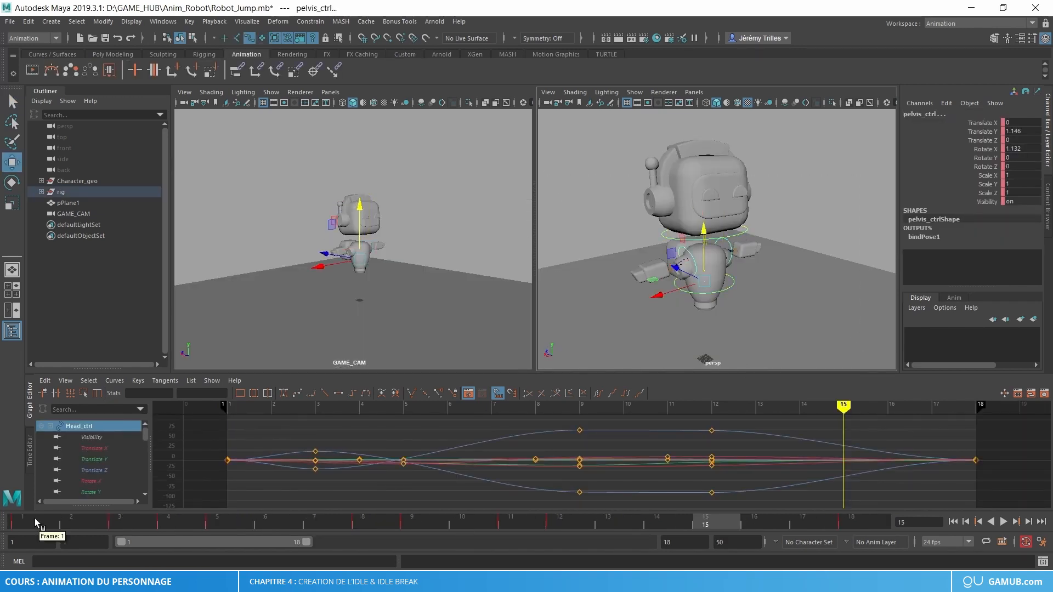
# Return to frame 1 and delete all rig control keys after it in the Graph Editor.
pyautogui.moveTo(84, 521); pyautogui.dragTo(30, 523)
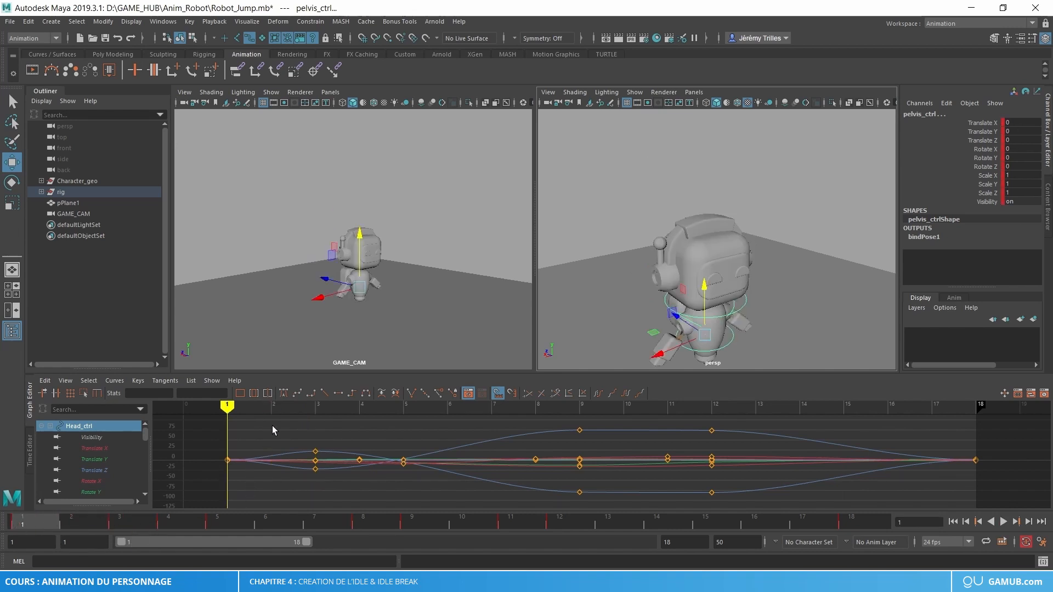
pyautogui.moveTo(272, 426); pyautogui.dragTo(944, 487)
pyautogui.press('Delete')
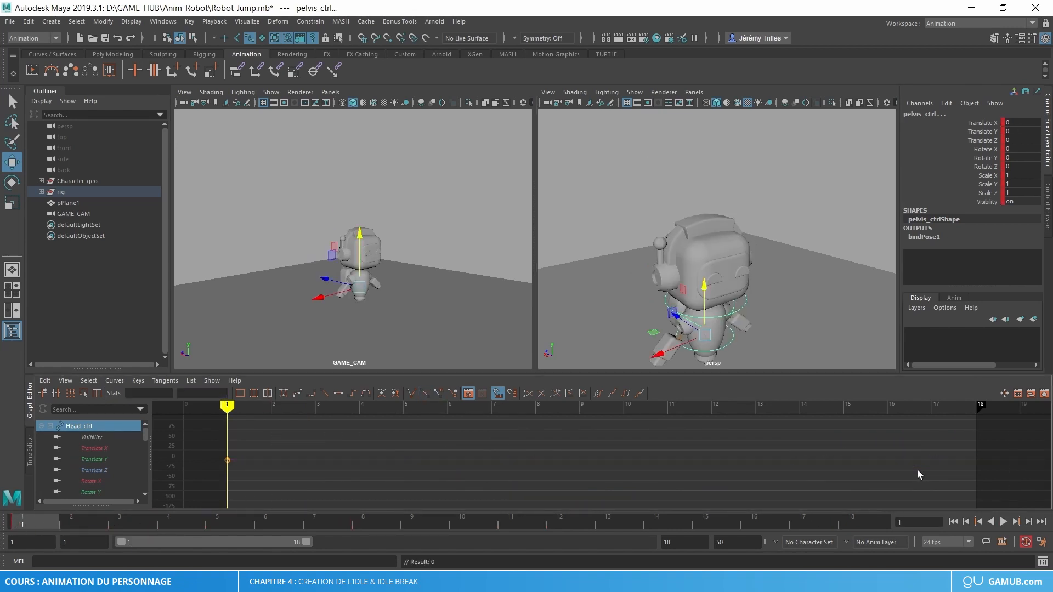
# Set the playback range to end at frame 48.
pyautogui.moveTo(41, 521)
pyautogui.mouseDown()
pyautogui.moveTo(54, 521)
pyautogui.moveTo(34, 521)
pyautogui.mouseUp()
pyautogui.doubleClick(663, 542)
pyautogui.write('48')
pyautogui.press('Return')
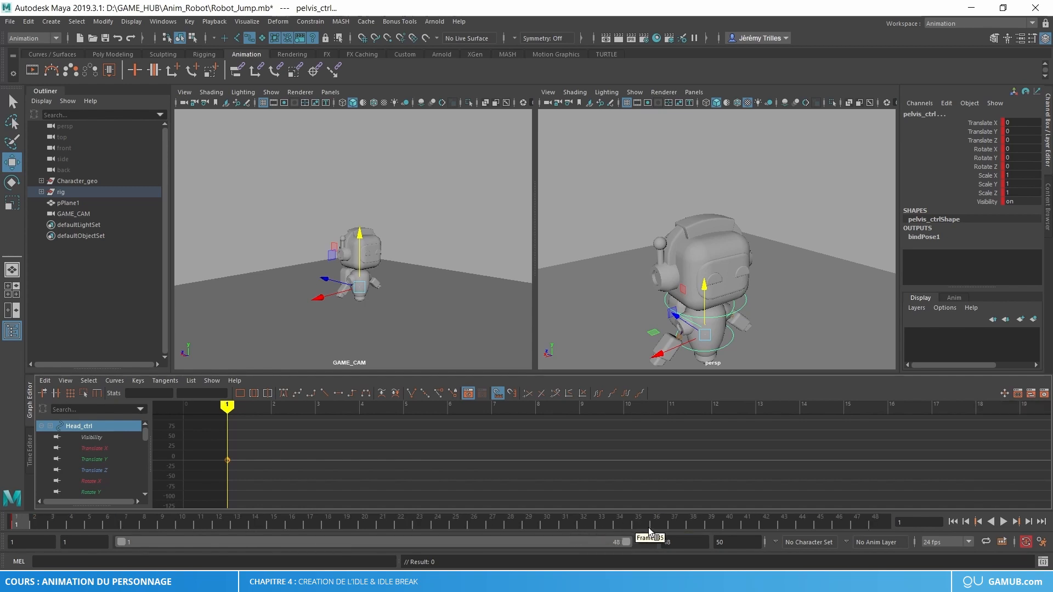
# Key the starting pose of all controls at frame 48 to close the loop, and play the range back briefly.
pyautogui.click(875, 522)
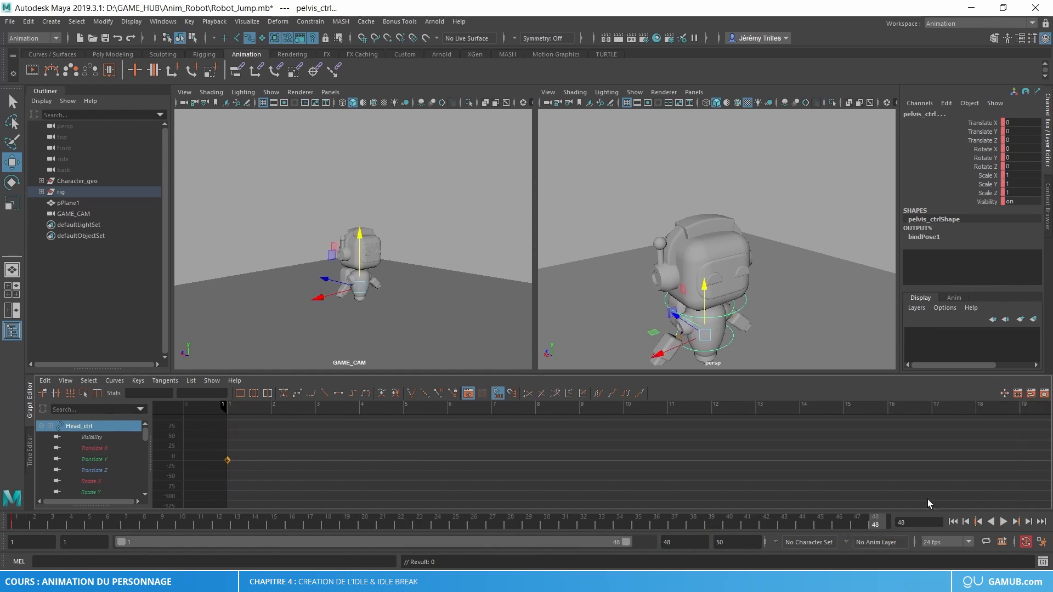
pyautogui.press('s')
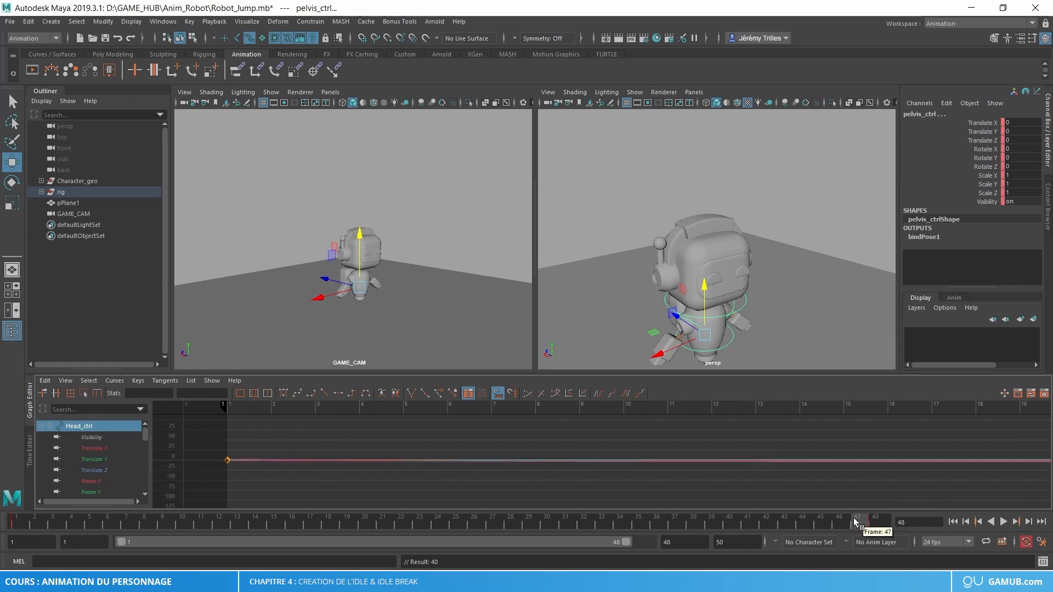
pyautogui.hotkey('alt', 'v')
pyautogui.hotkey('alt', 'v')
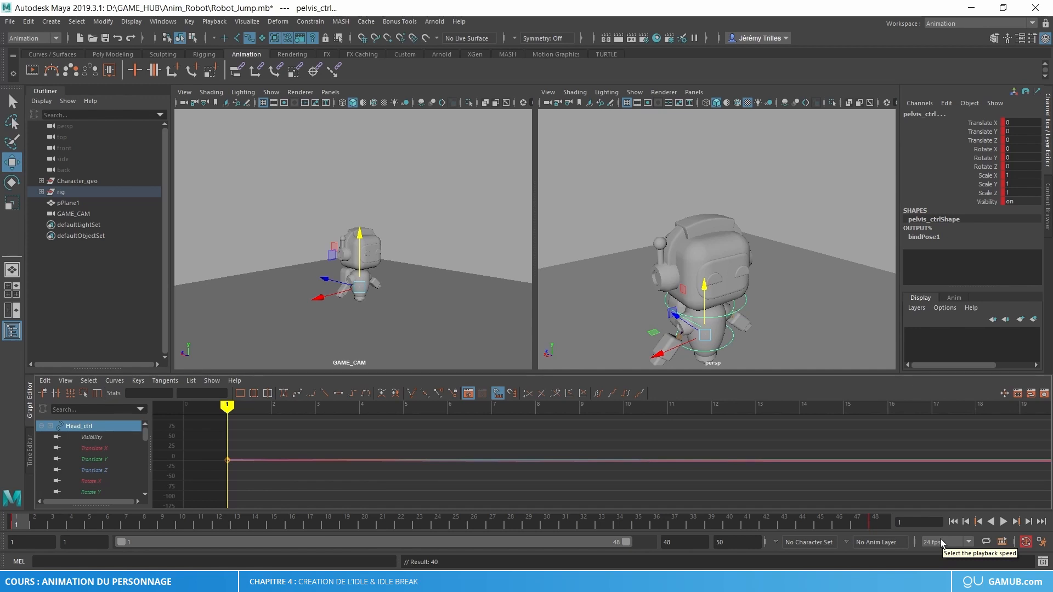
# At frame 24, raise the pelvis control slightly to a Translate Y of about 0.045.
pyautogui.click(437, 522)
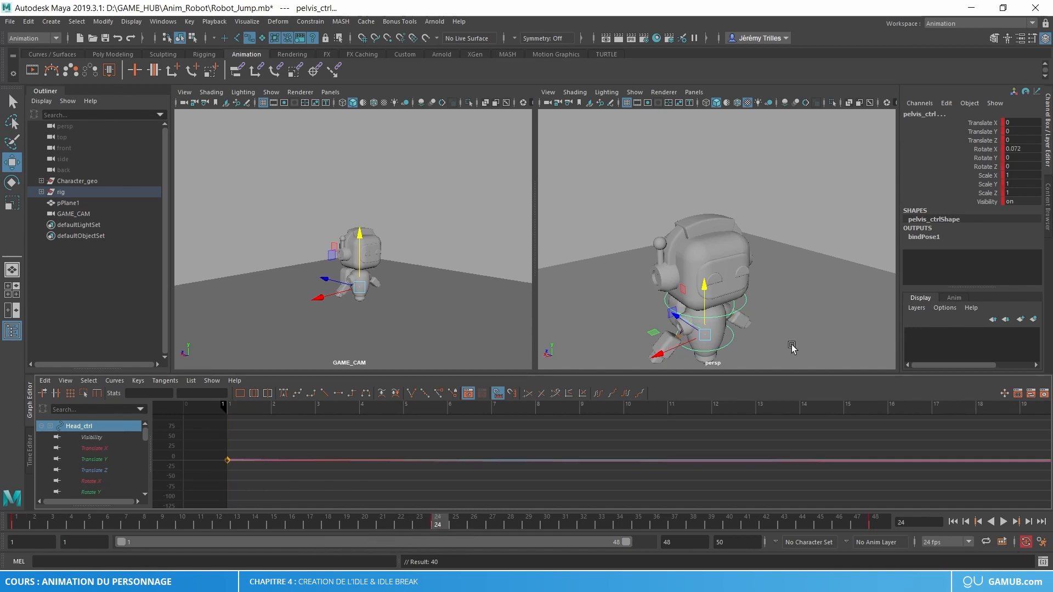
pyautogui.keyDown('alt'); pyautogui.moveTo(791, 349); pyautogui.dragTo(821, 329); pyautogui.keyUp('alt')
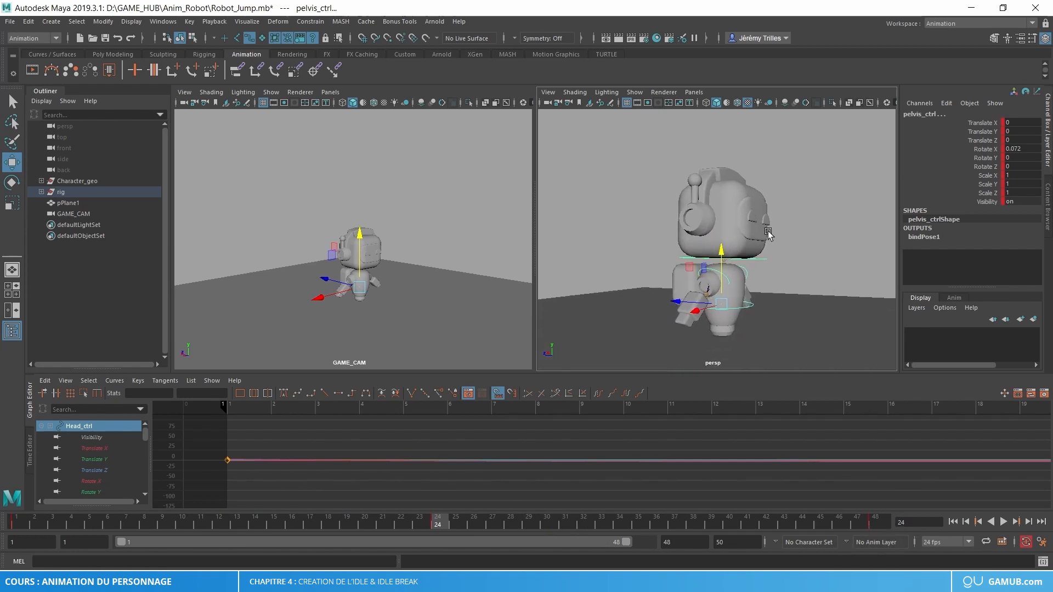
pyautogui.keyDown('alt'); pyautogui.moveTo(769, 233); pyautogui.dragTo(779, 340, button='right'); pyautogui.keyUp('alt')
pyautogui.press('f')
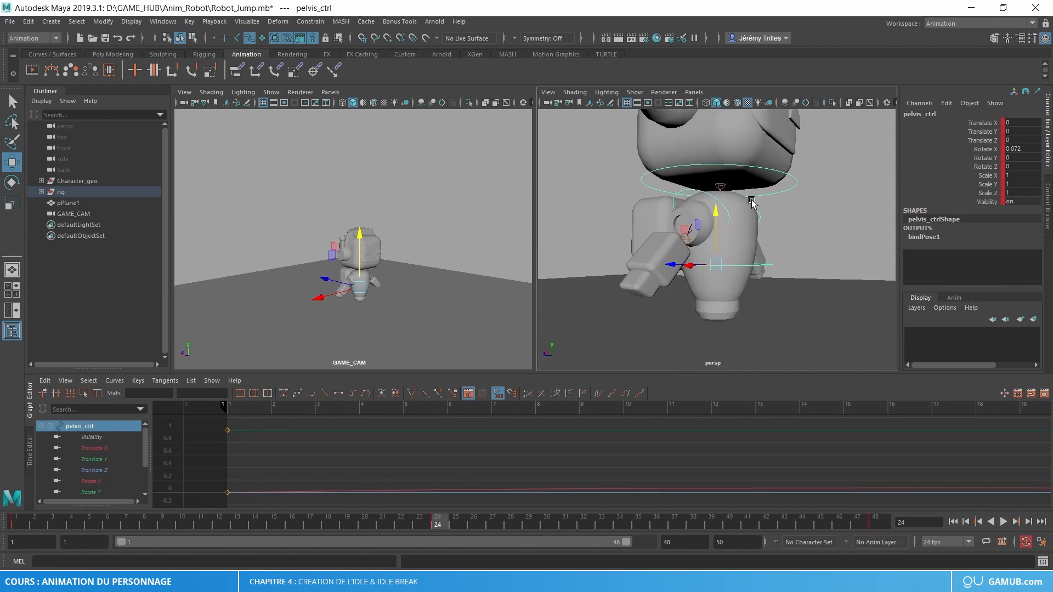
pyautogui.hotkey('ctrl', 'z')
pyautogui.hotkey('ctrl', 'z')
pyautogui.hotkey('ctrl', 'z')
pyautogui.hotkey('ctrl', 'z')
pyautogui.moveTo(715, 223); pyautogui.dragTo(715, 219)
pyautogui.scroll(-5, 717, 236)
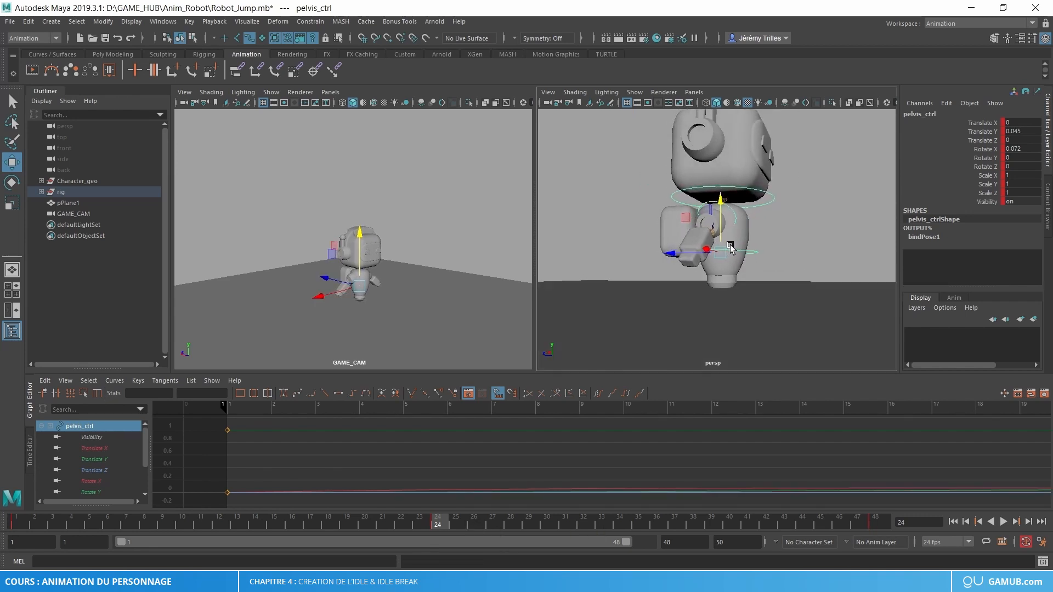
# Play back the pelvis motion and examine it from a distance in both viewports.
pyautogui.hotkey('alt', 'v')
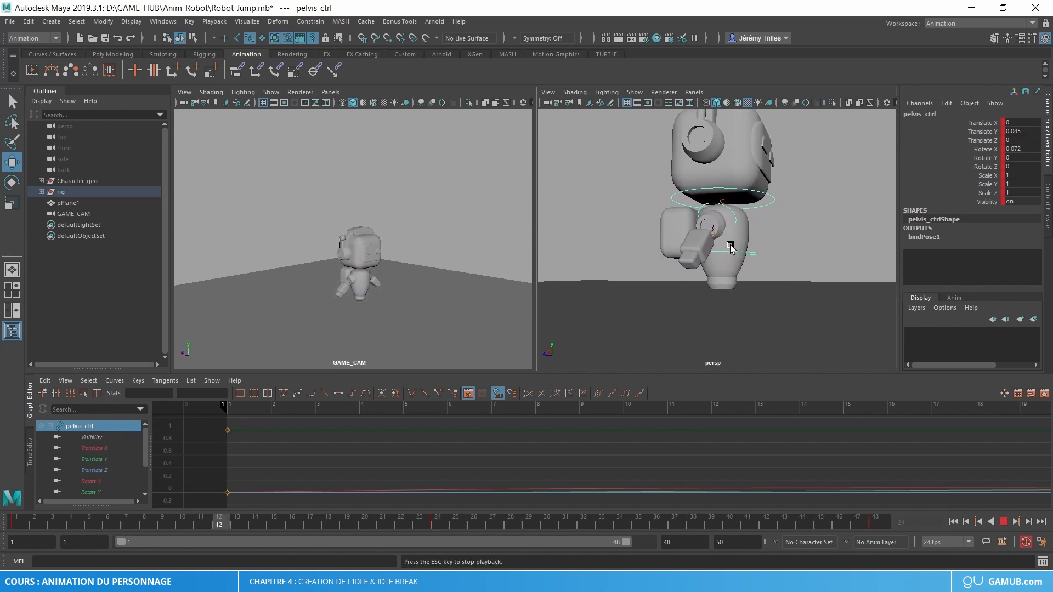
pyautogui.scroll(-3, 730, 246)
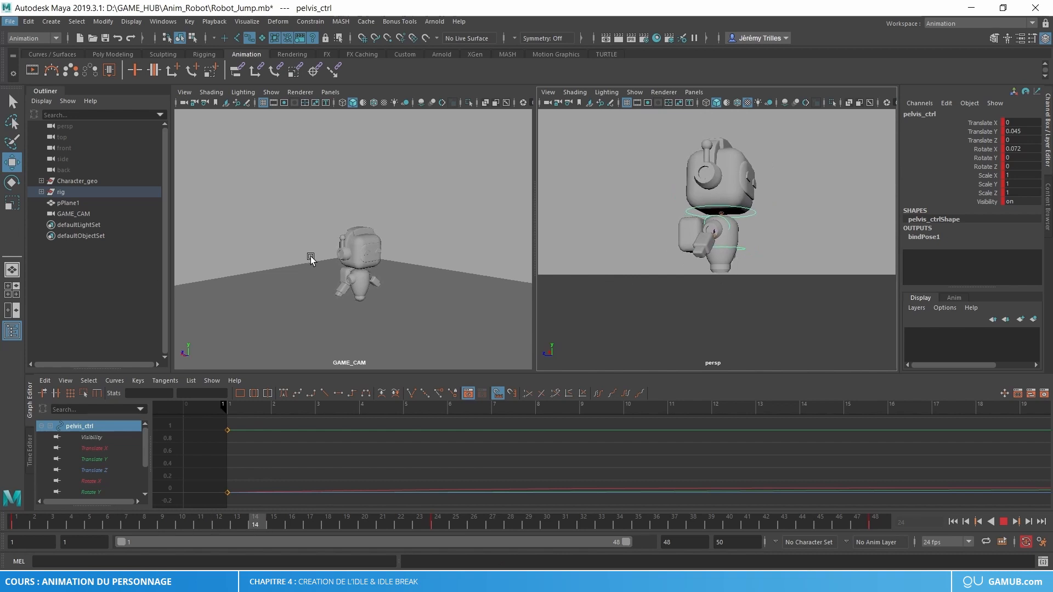
pyautogui.scroll(-3, 310, 258)
pyautogui.keyDown('alt'); pyautogui.moveTo(329, 263); pyautogui.dragTo(461, 278); pyautogui.keyUp('alt')
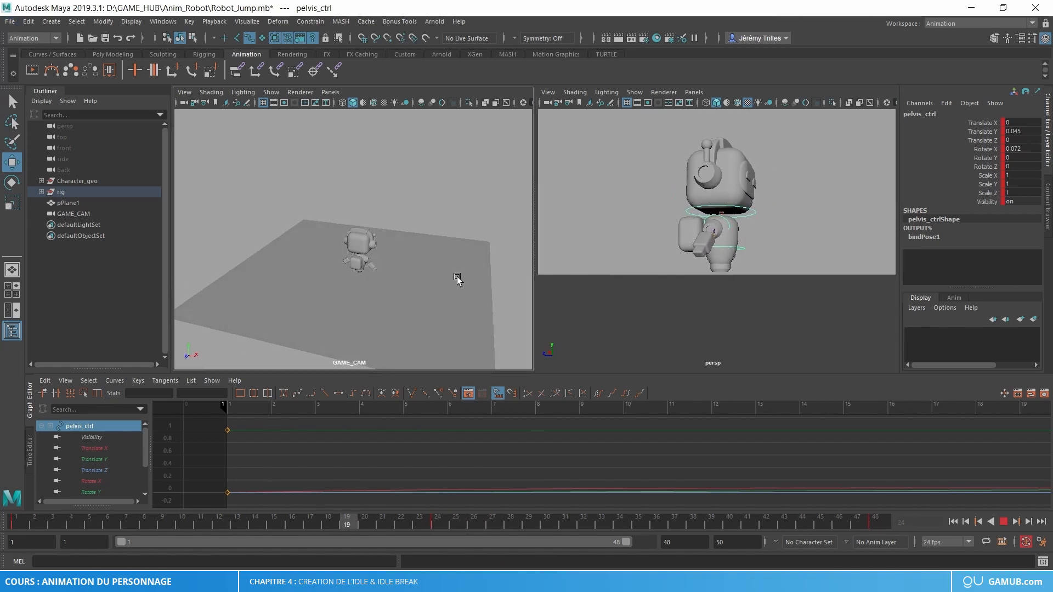
pyautogui.press('Escape')
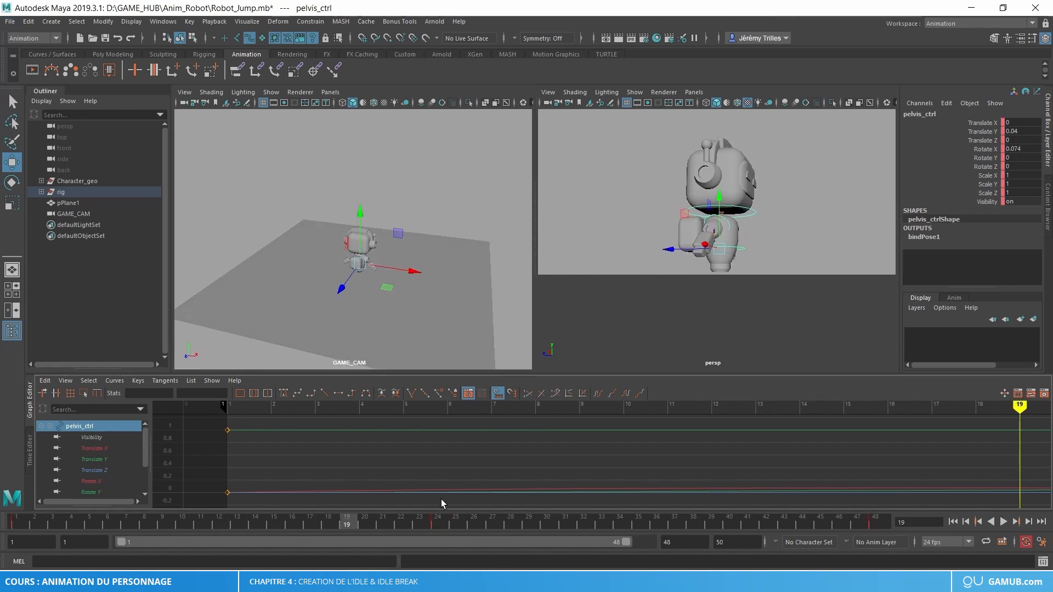
# Raise the pelvis control further at frame 24, to a Translate Y of about 0.25, and play the motion back.
pyautogui.click(433, 529)
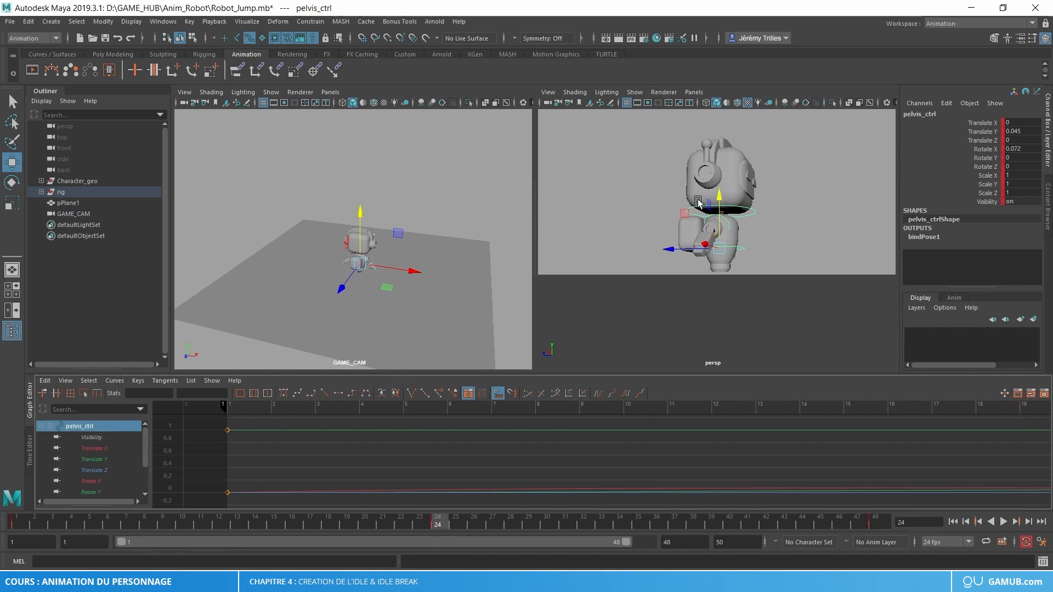
pyautogui.moveTo(716, 204); pyautogui.dragTo(715, 202)
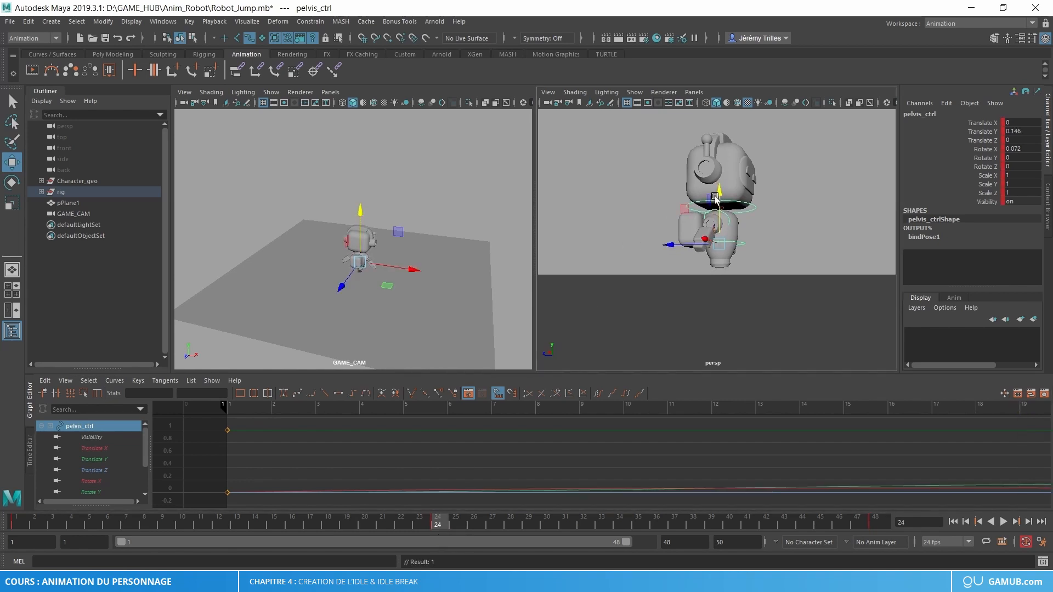
pyautogui.hotkey('alt', 'v')
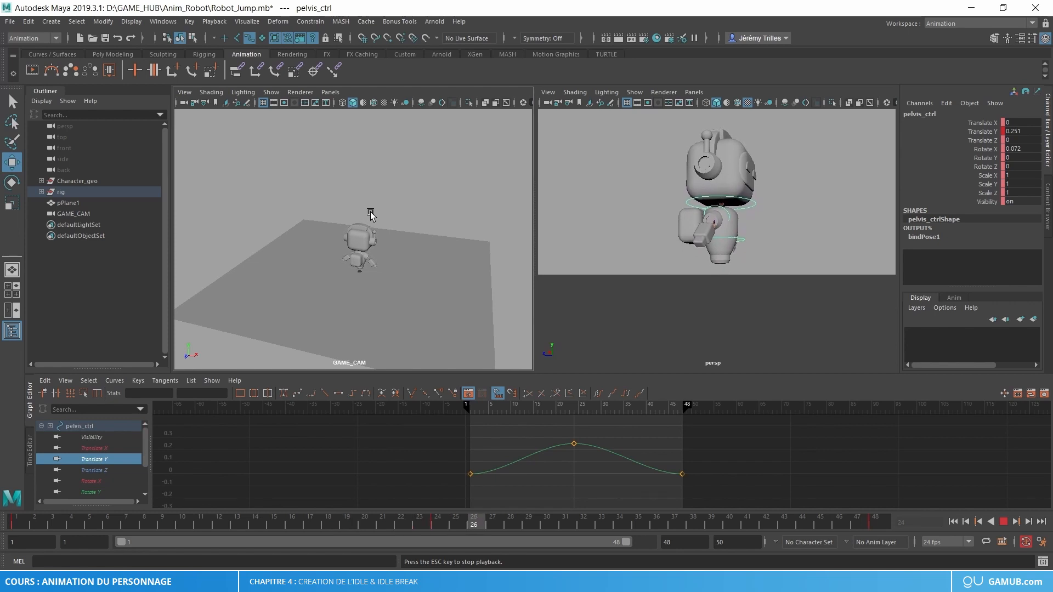
pyautogui.press('Escape')
# Delete the frame 24 keys of the right and left arm controls.
pyautogui.click(431, 528)
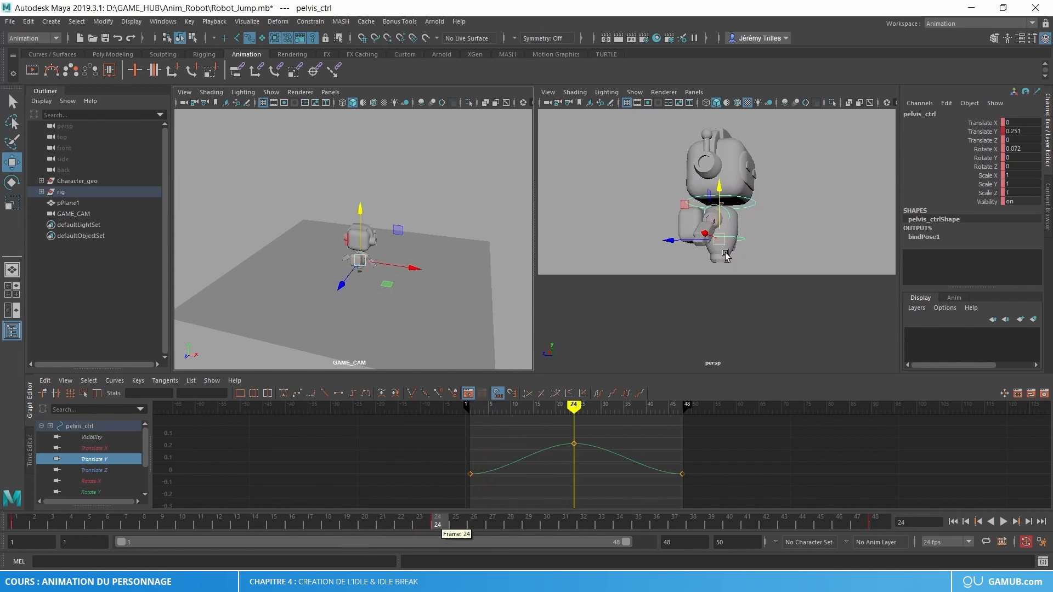
pyautogui.scroll(5, 659, 191)
pyautogui.click(667, 193)
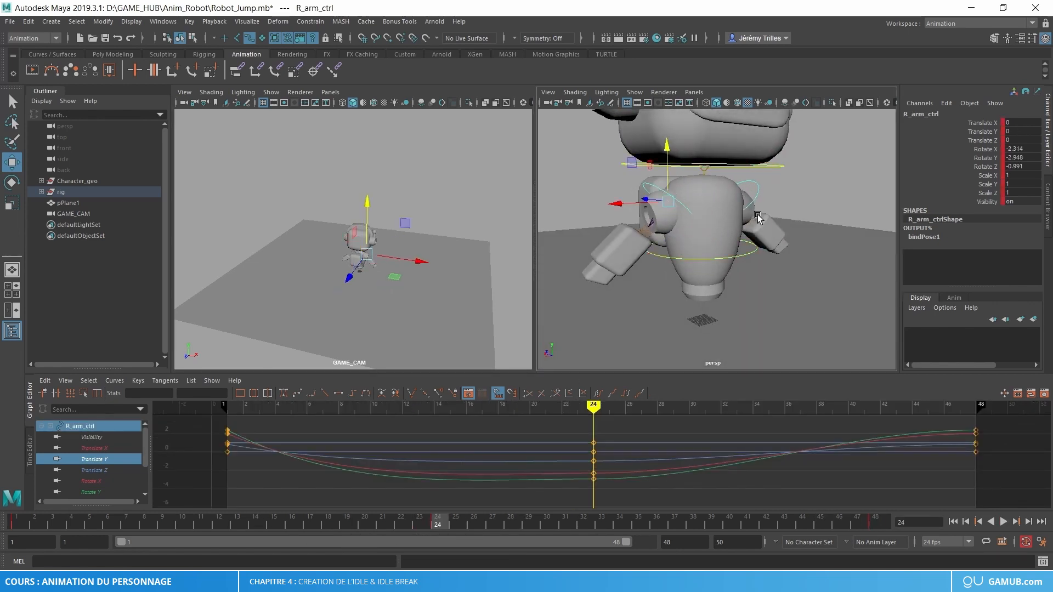
pyautogui.keyDown('shift'); pyautogui.click(746, 218); pyautogui.keyUp('shift')
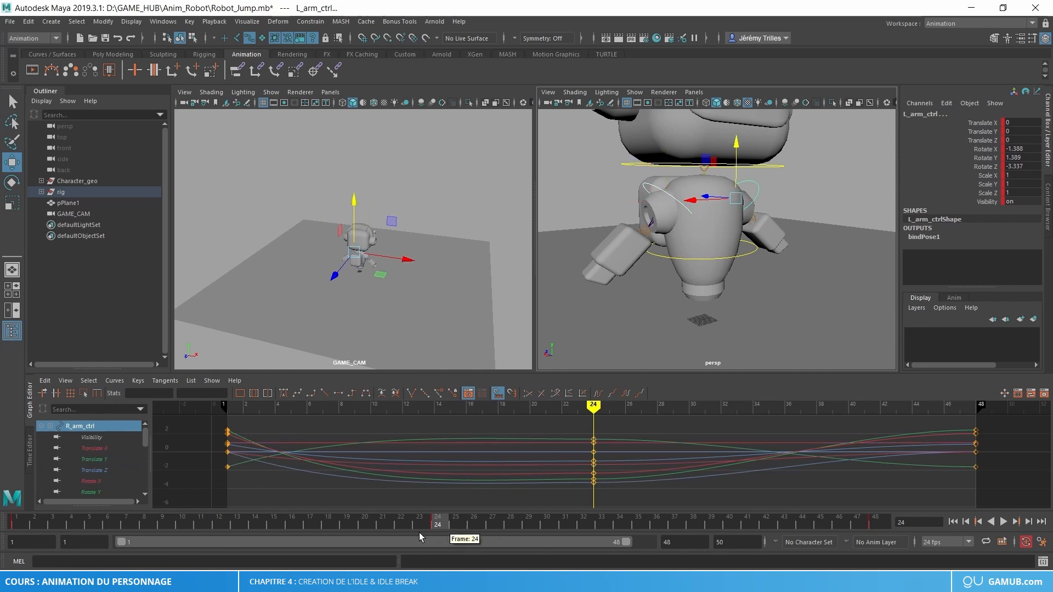
pyautogui.hotkey('alt', 'v')
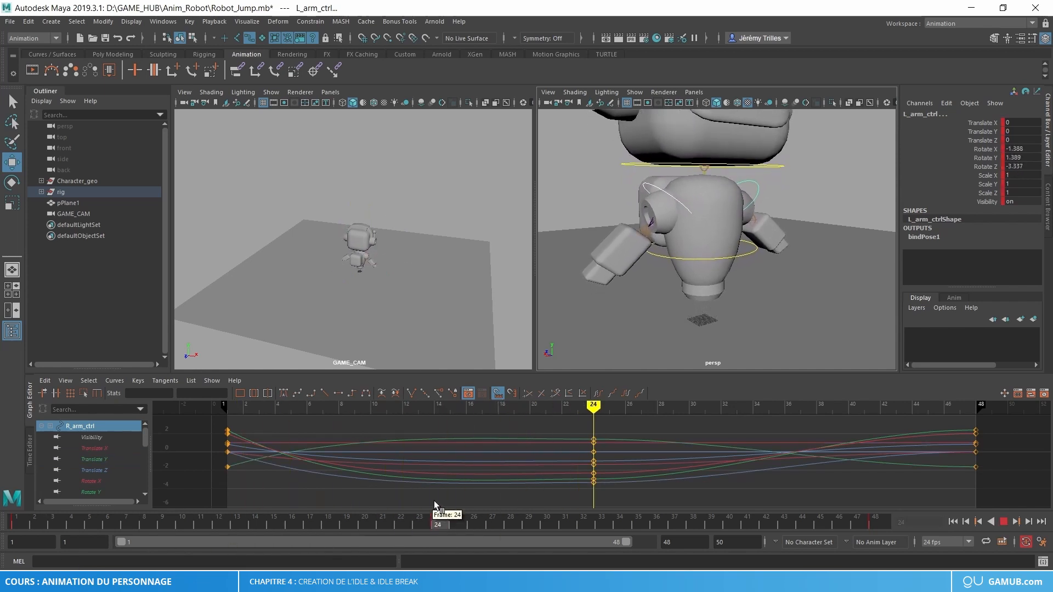
pyautogui.moveTo(434, 502); pyautogui.dragTo(444, 527)
pyautogui.rightClick(443, 515)
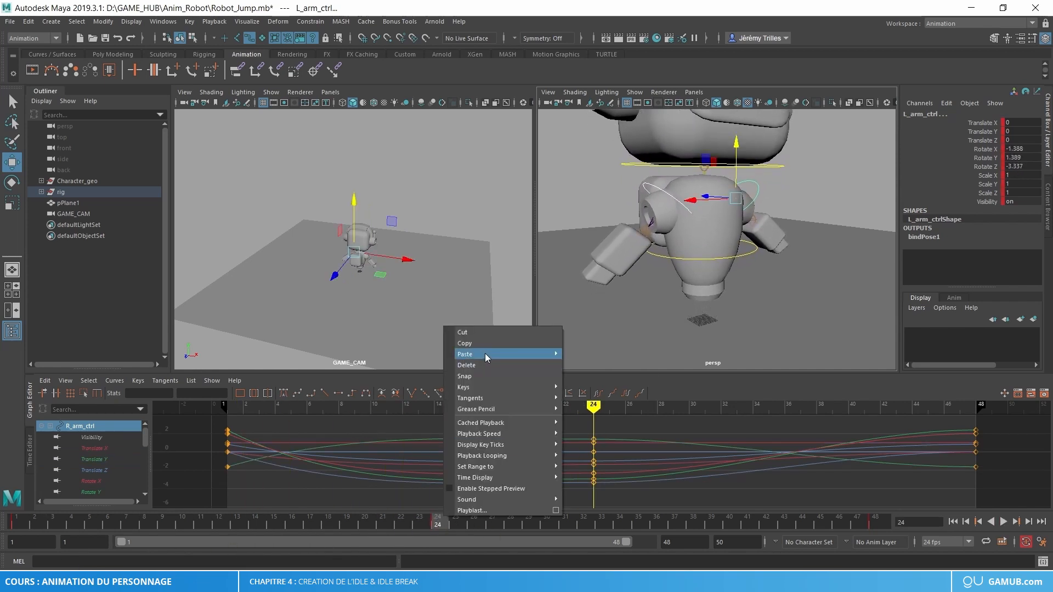
pyautogui.click(488, 366)
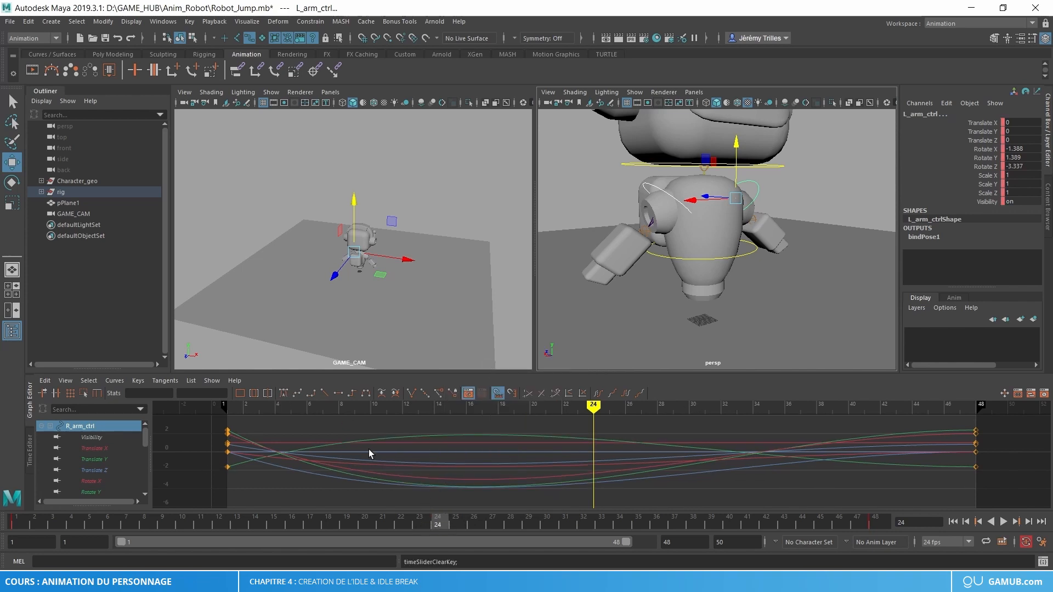
# Apply auto tangents to the animation curves of both arm controls and play back the motion.
pyautogui.press('f')
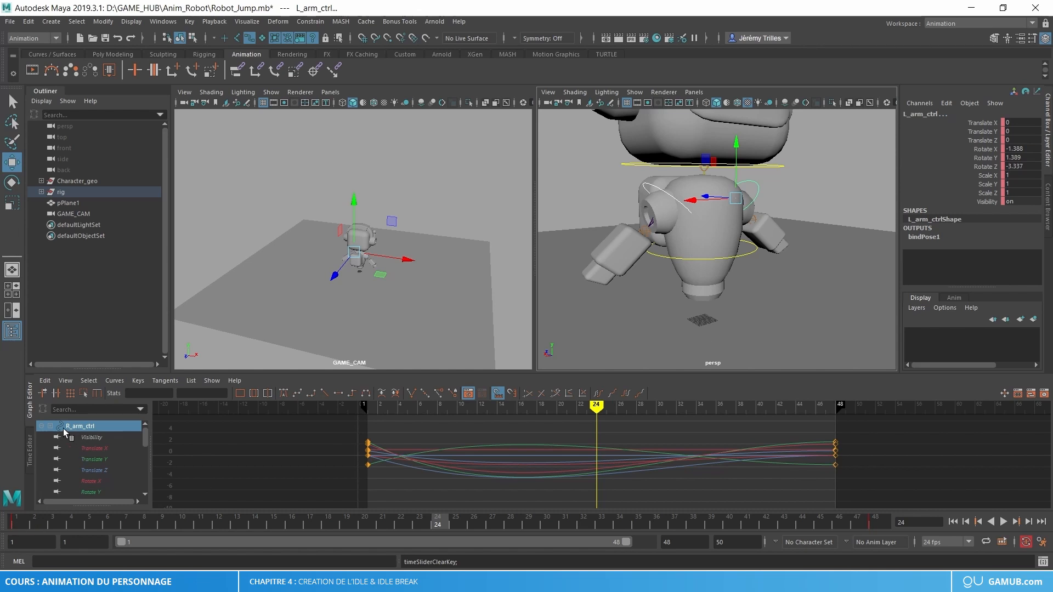
pyautogui.click(284, 395)
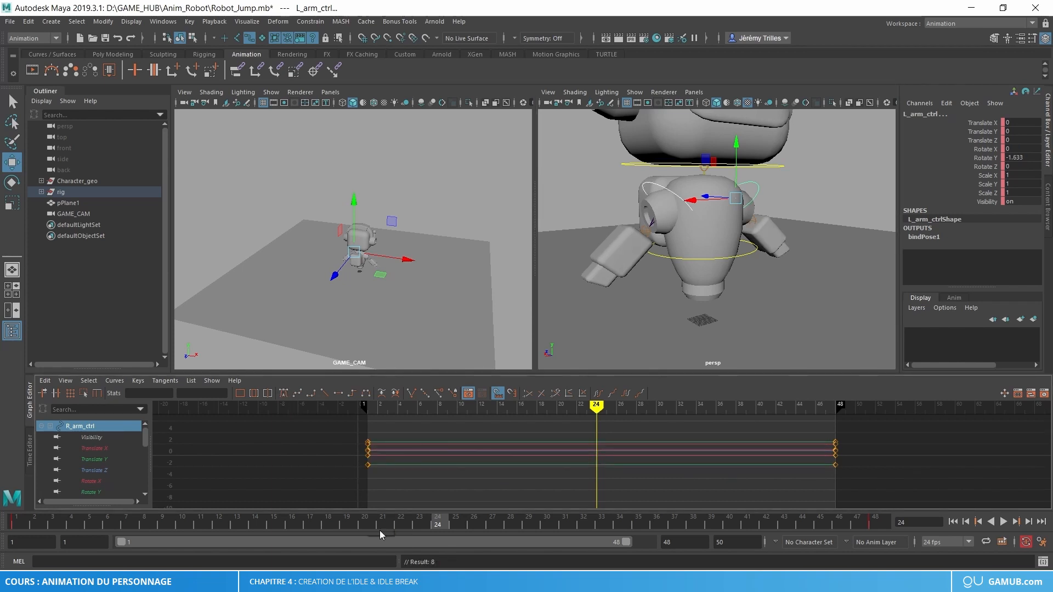
pyautogui.hotkey('alt', 'v')
pyautogui.hotkey('alt', 'v')
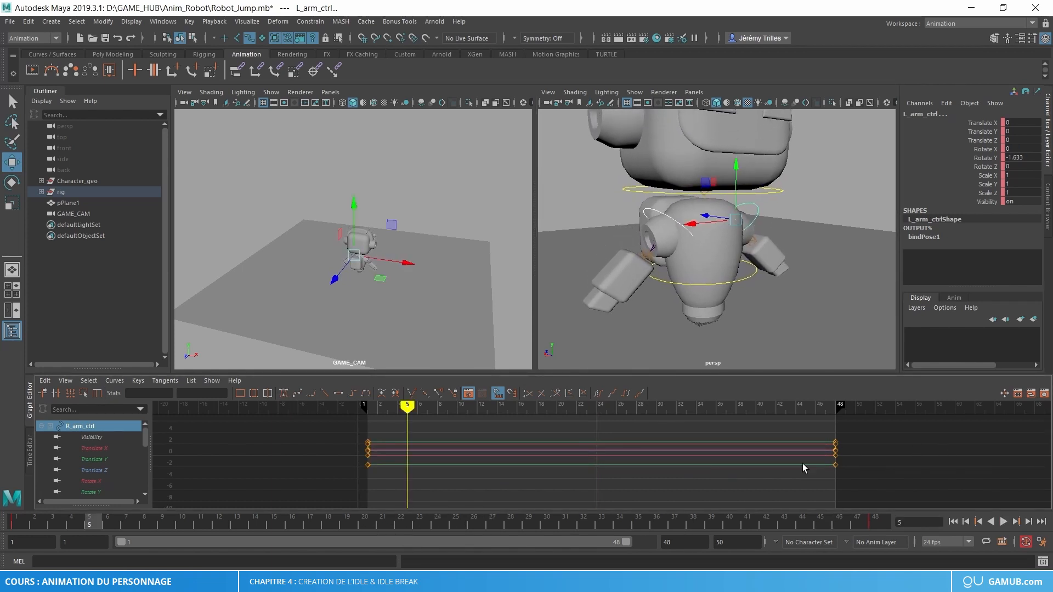
# Inspect the arm controls' Rotate X curve and key both arm controls at frame 24.
pyautogui.moveTo(419, 521); pyautogui.dragTo(437, 521)
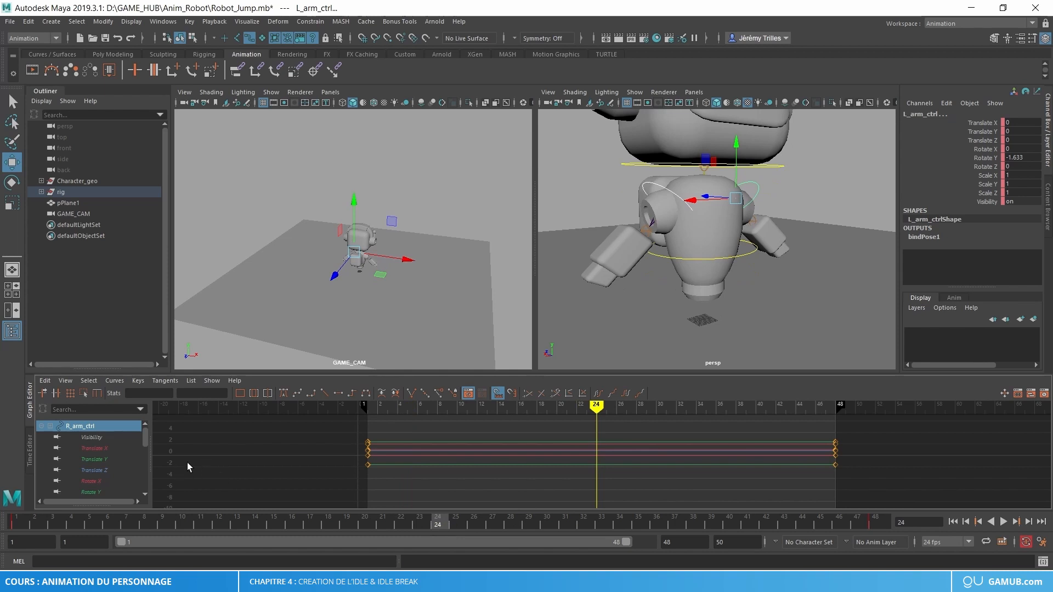
pyautogui.click(99, 478)
pyautogui.moveTo(337, 433); pyautogui.dragTo(369, 484)
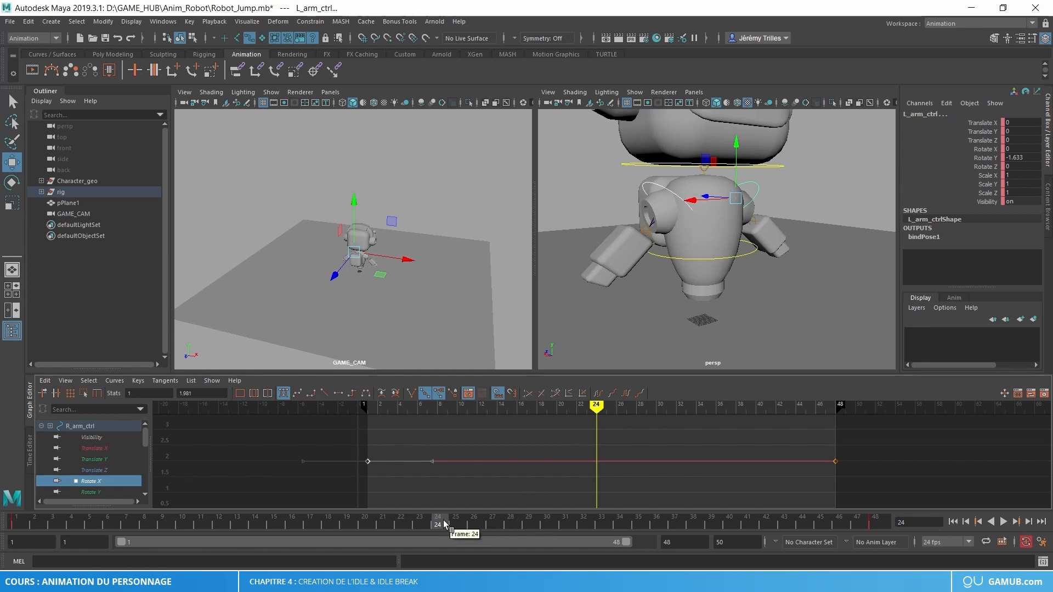
pyautogui.press('s')
# Rotate the right arm control slightly inward toward the body at frame 24.
pyautogui.click(657, 188)
pyautogui.keyDown('alt'); pyautogui.moveTo(719, 289); pyautogui.dragTo(685, 290); pyautogui.keyUp('alt')
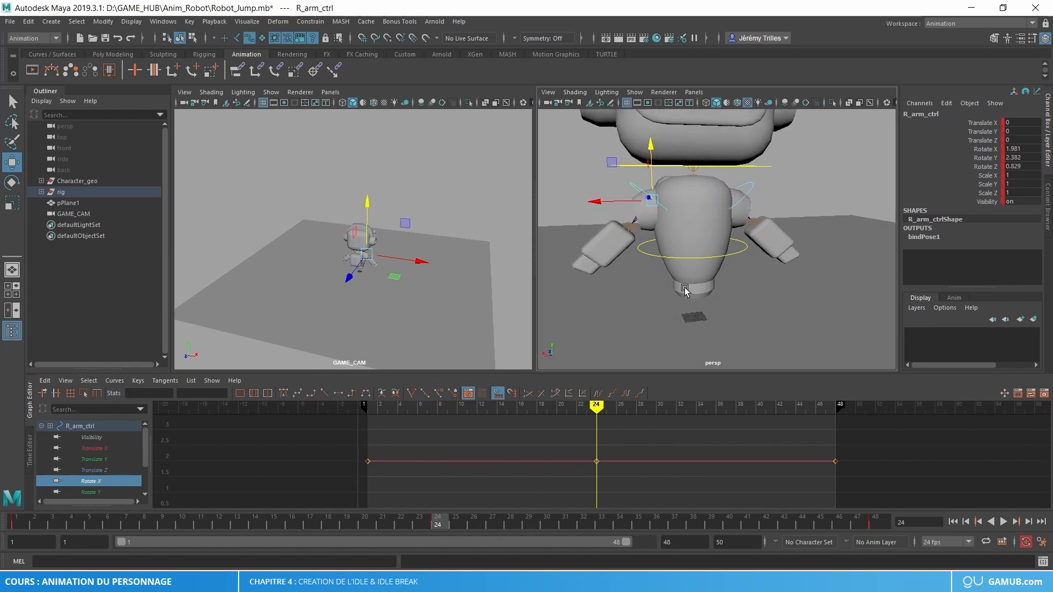
pyautogui.press('e')
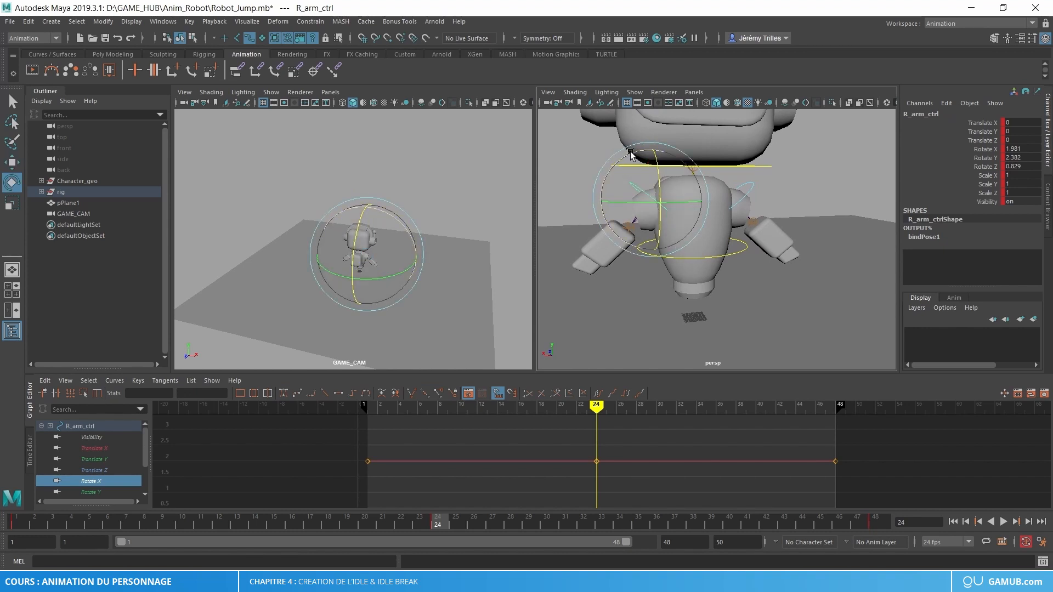
pyautogui.moveTo(631, 156); pyautogui.dragTo(627, 152)
# Rotate the left arm control inward at frame 24 to a Rotate Z of about 8, and play the result back.
pyautogui.click(750, 193)
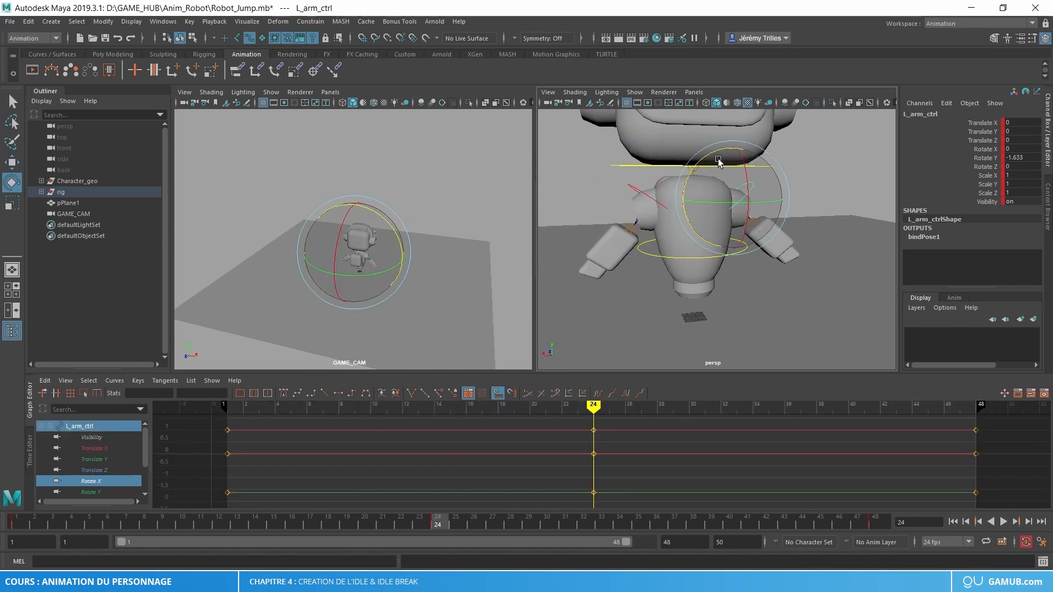
pyautogui.hotkey('alt', 'v')
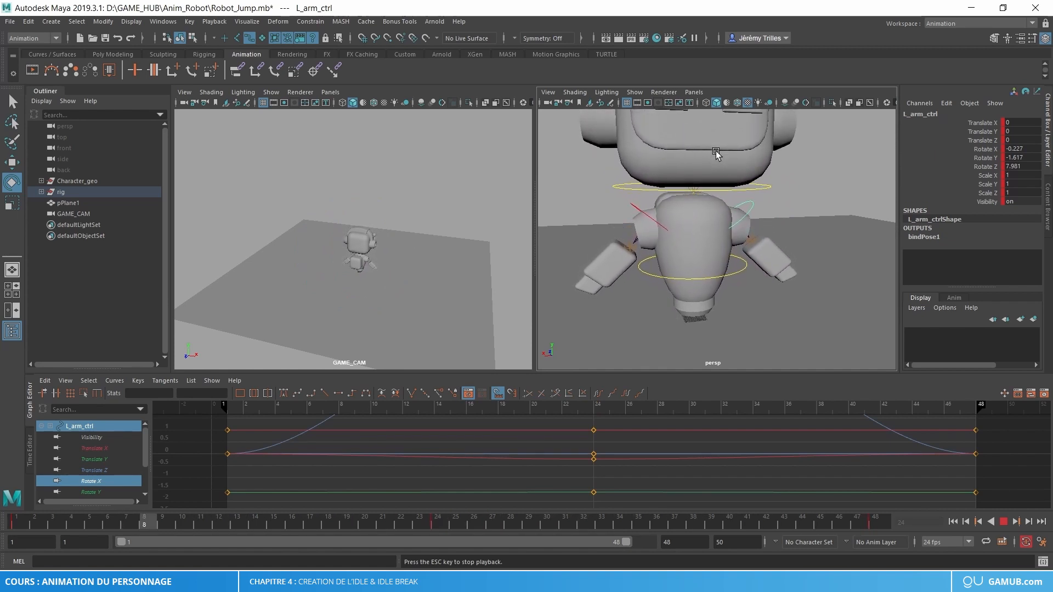
pyautogui.press('Escape')
# Replay the idle loop from frame 1 and examine the arm and pelvis motion on the whole character.
pyautogui.moveTo(385, 525)
pyautogui.mouseDown()
pyautogui.moveTo(130, 526)
pyautogui.moveTo(119, 512)
pyautogui.moveTo(237, 487)
pyautogui.moveTo(62, 512)
pyautogui.moveTo(439, 513)
pyautogui.moveTo(14, 518)
pyautogui.moveTo(200, 521)
pyautogui.moveTo(16, 521)
pyautogui.moveTo(217, 569)
pyautogui.moveTo(436, 538)
pyautogui.moveTo(169, 528)
pyautogui.moveTo(400, 516)
pyautogui.moveTo(3, 543)
pyautogui.moveTo(543, 470)
pyautogui.moveTo(1, 541)
pyautogui.mouseUp()
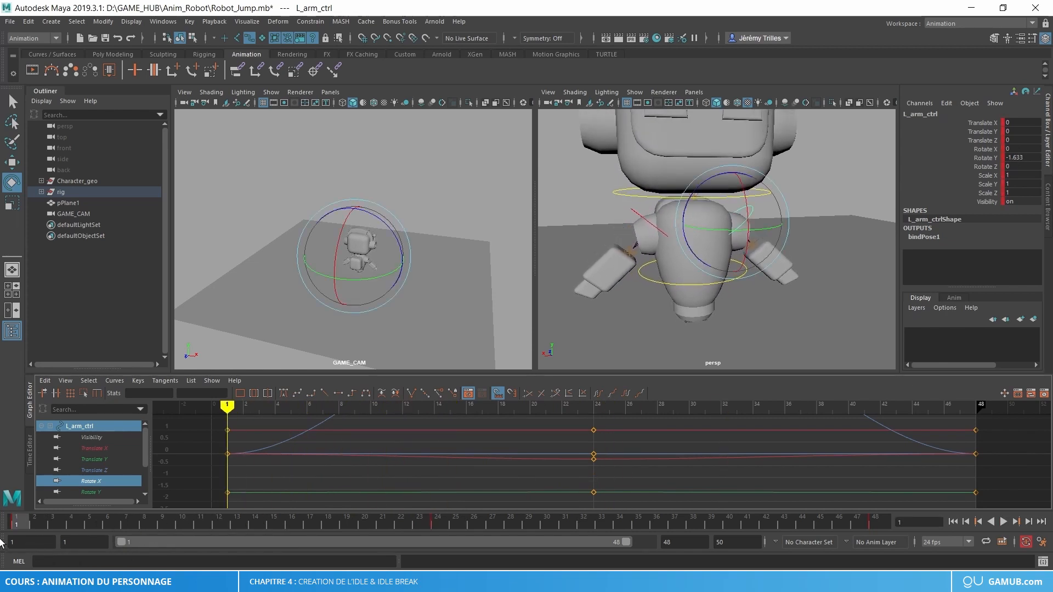
pyautogui.hotkey('alt', 'v')
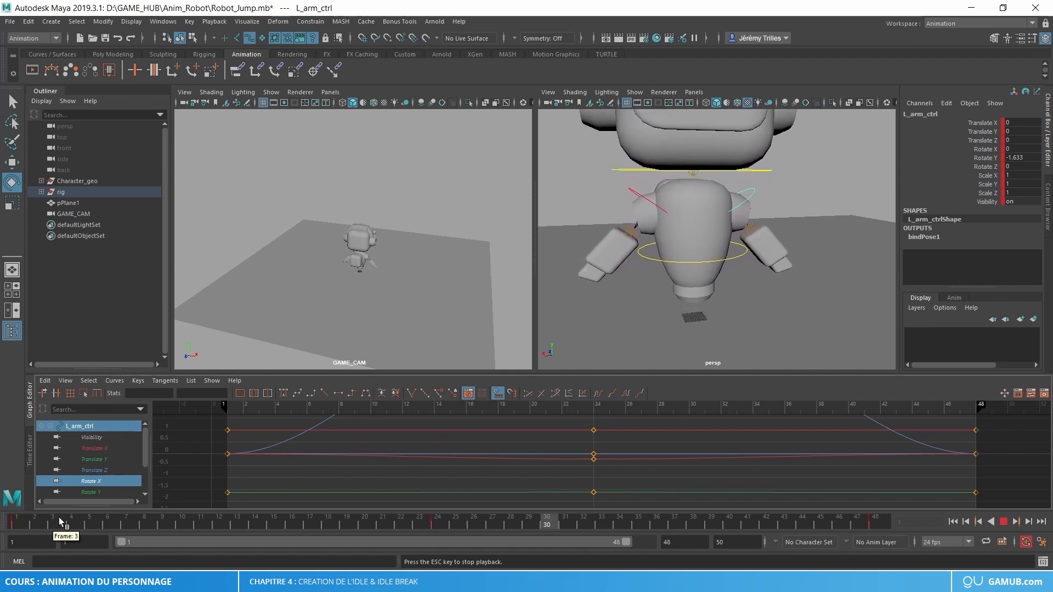
pyautogui.scroll(-3, 699, 315)
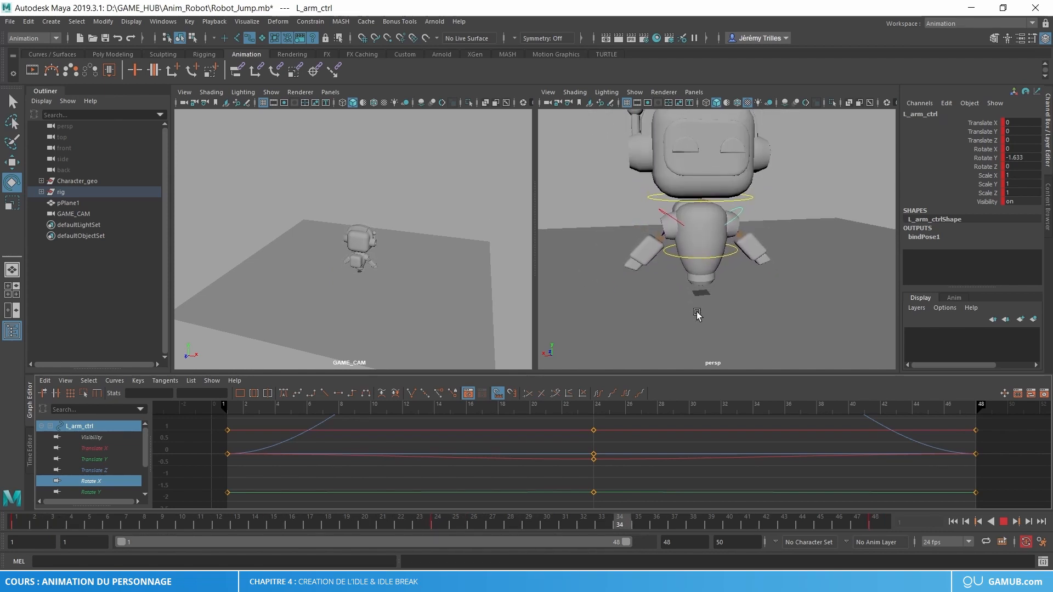
# Lower the head control to a Translate Y of 1 at frame 24 and play the loop back.
pyautogui.keyDown('alt'); pyautogui.moveTo(698, 315); pyautogui.dragTo(735, 308); pyautogui.keyUp('alt')
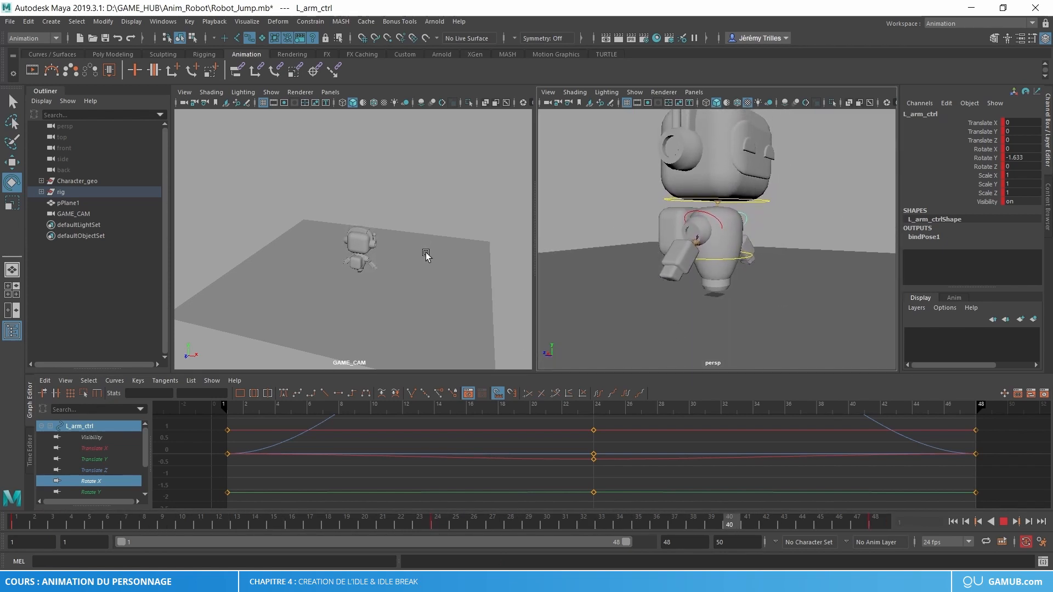
pyautogui.press('Escape')
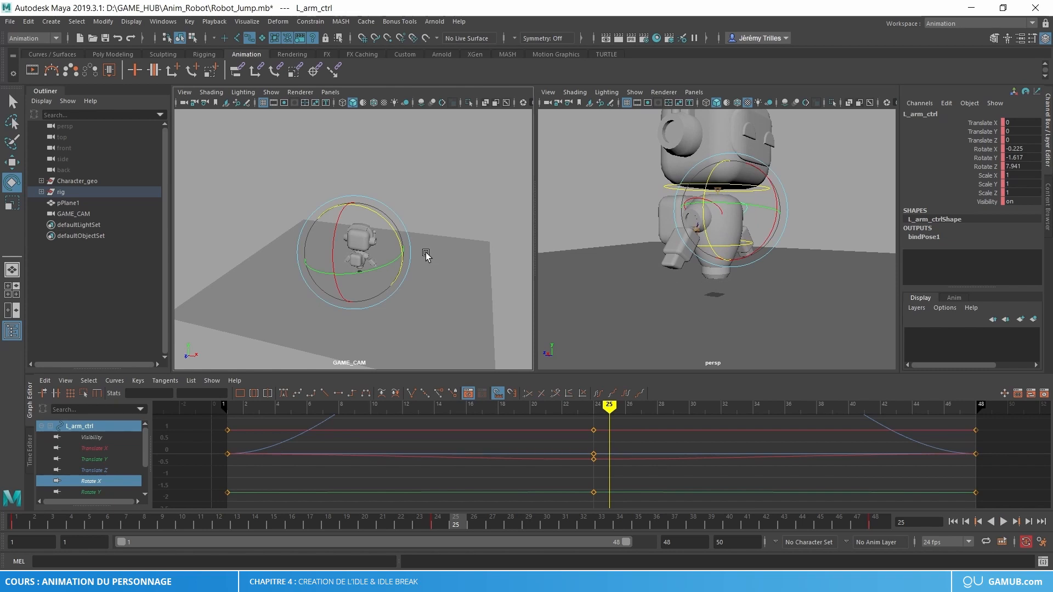
pyautogui.press('w')
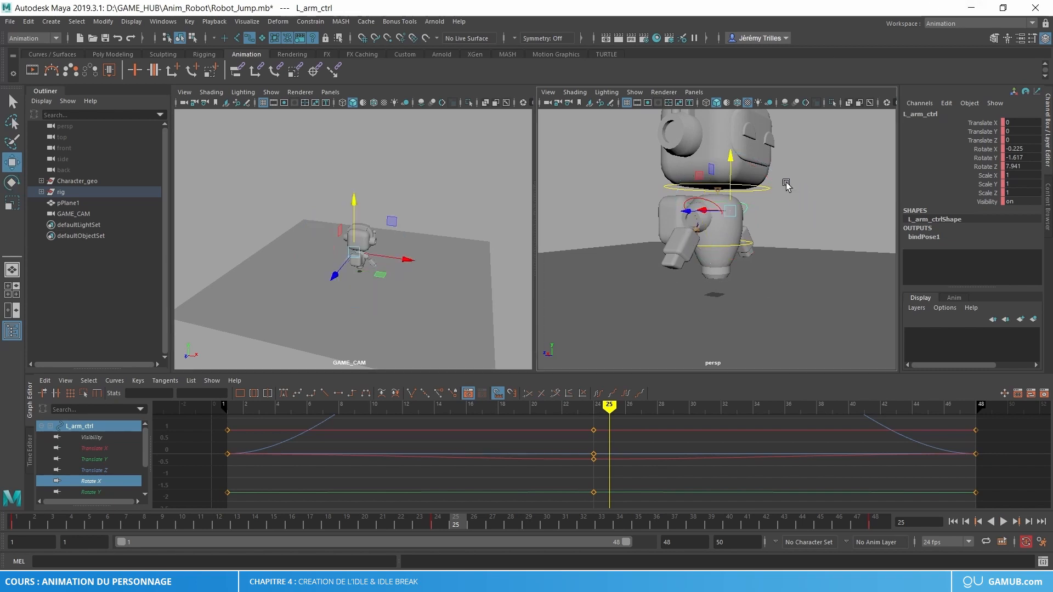
pyautogui.click(767, 186)
pyautogui.click(766, 189)
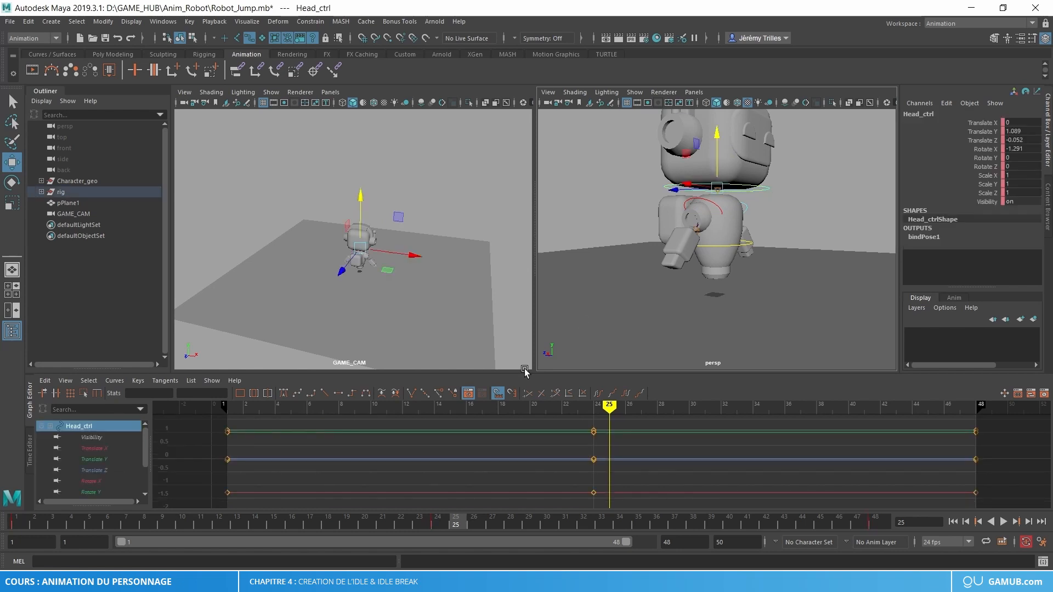
pyautogui.click(438, 518)
pyautogui.moveTo(717, 135); pyautogui.dragTo(724, 144)
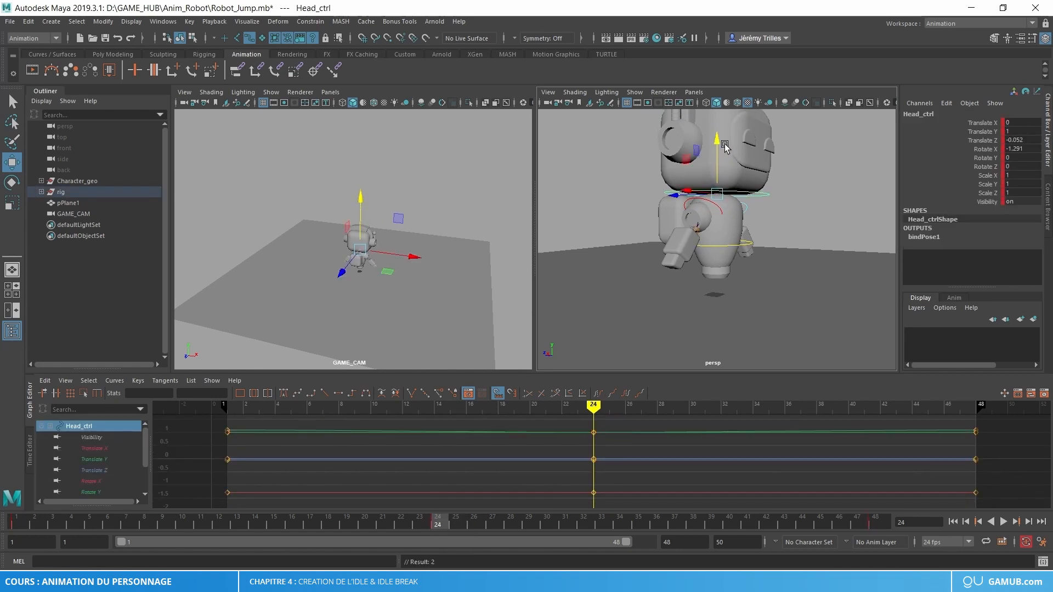
pyautogui.hotkey('alt', 'v')
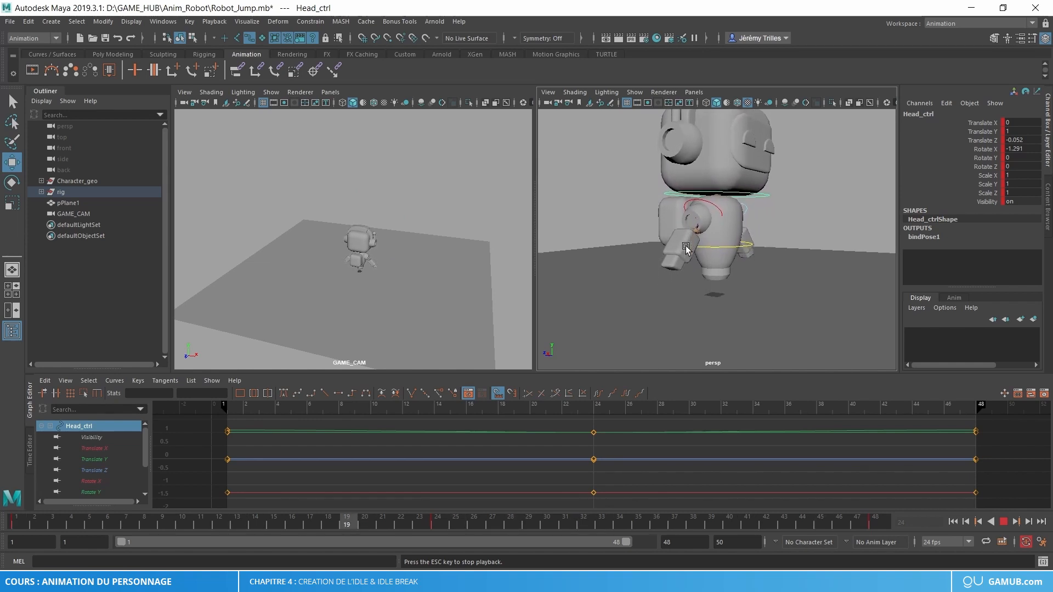
# Shift the head control's key from frame 24 to frame 29 to delay the head behind the body.
pyautogui.moveTo(713, 523); pyautogui.dragTo(329, 527)
pyautogui.press('.')
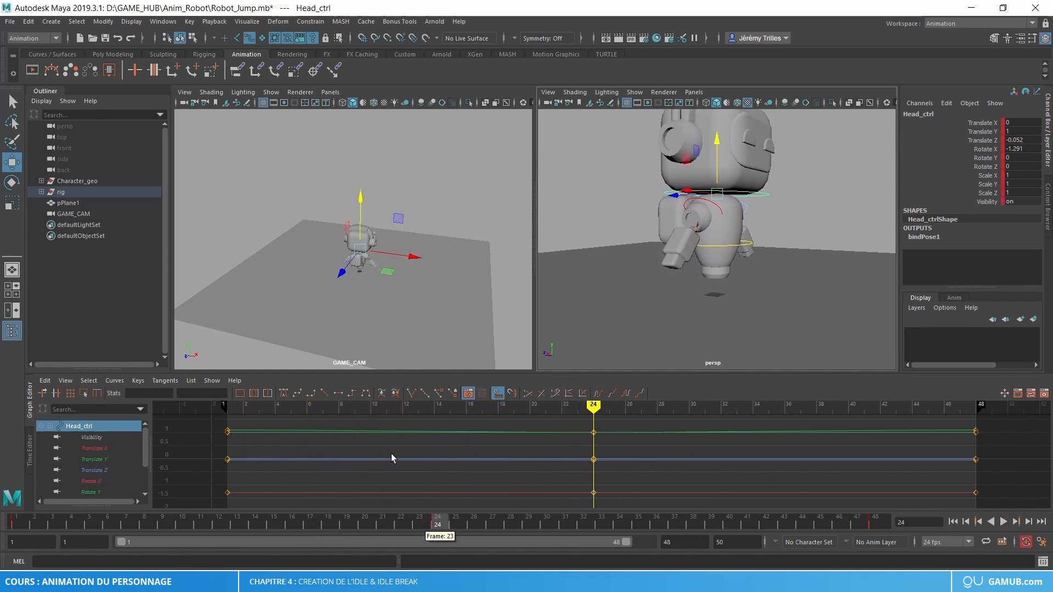
pyautogui.keyDown('shift'); pyautogui.click(439, 522); pyautogui.keyUp('shift')
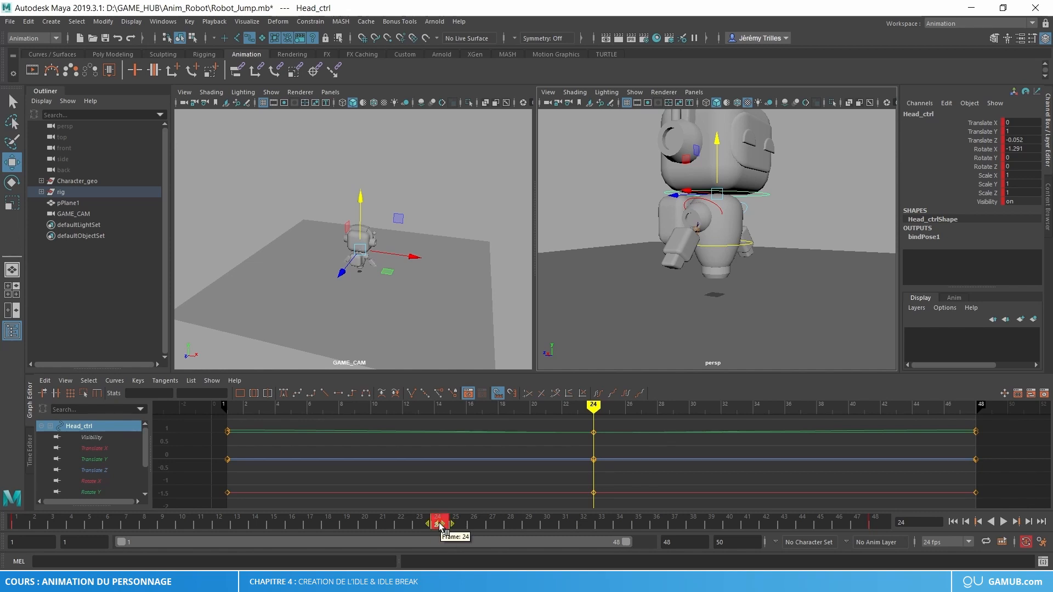
pyautogui.moveTo(440, 526); pyautogui.dragTo(527, 532)
pyautogui.moveTo(439, 521); pyautogui.dragTo(26, 521)
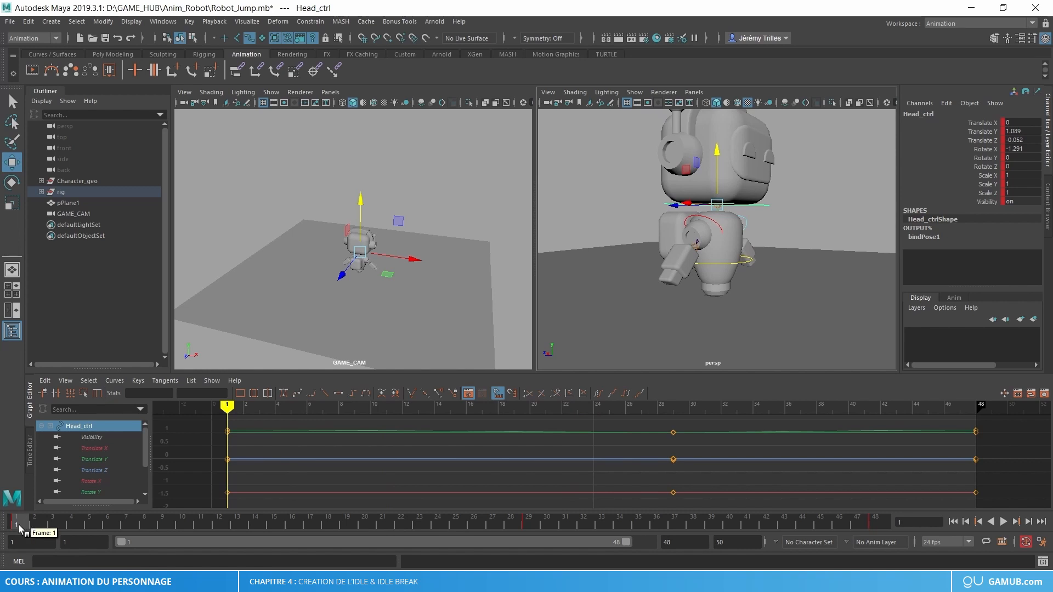
# Tilt the tangents of the head control's first and last Translate Y keys to the same rising slope for a continuous loop.
pyautogui.click(97, 459)
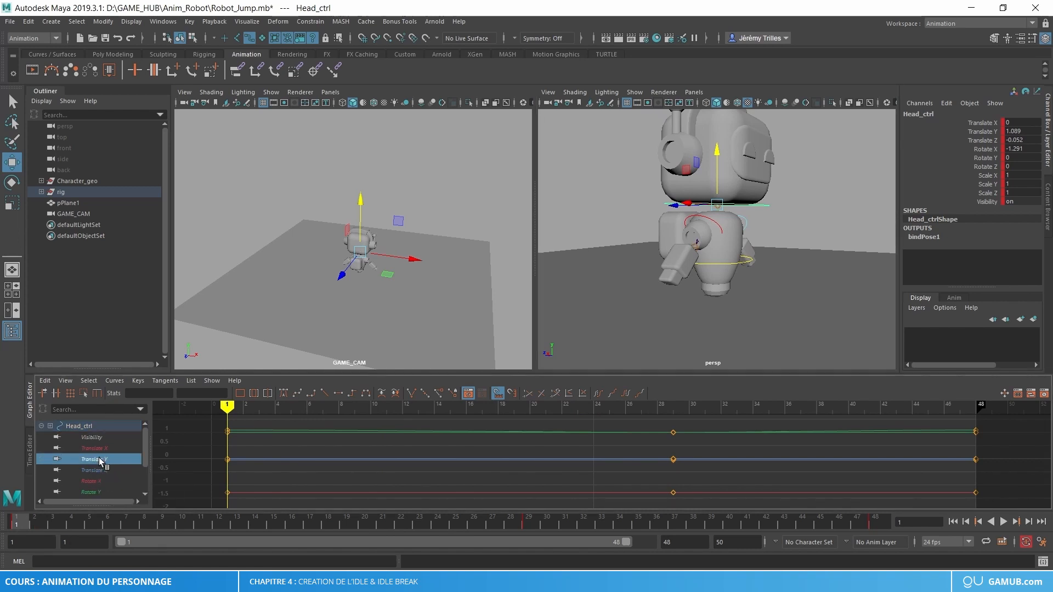
pyautogui.moveTo(200, 427); pyautogui.dragTo(219, 499)
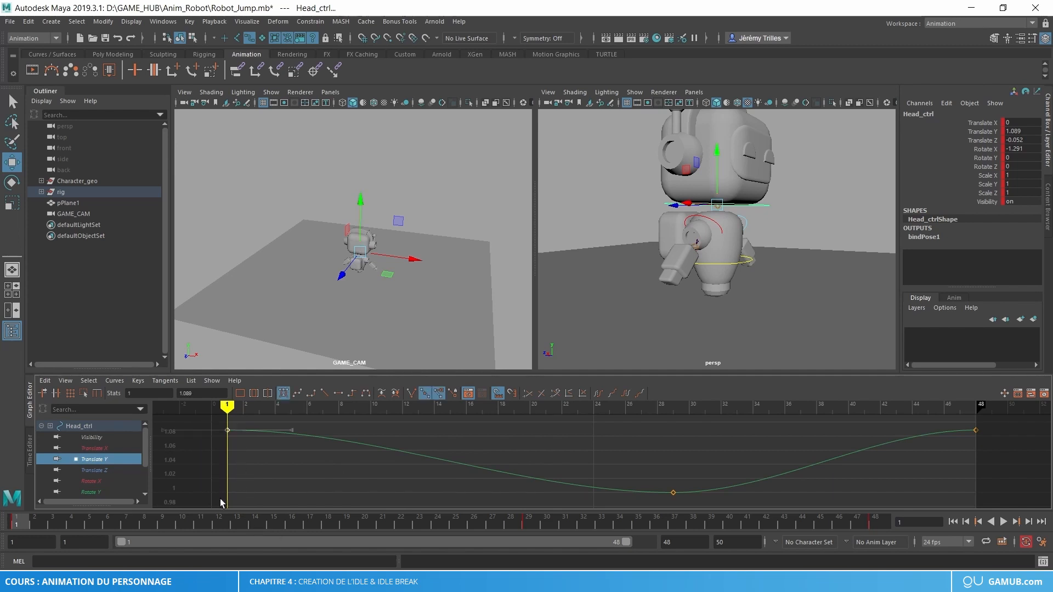
pyautogui.keyDown('shift'); pyautogui.moveTo(960, 407); pyautogui.dragTo(959, 416); pyautogui.keyUp('shift')
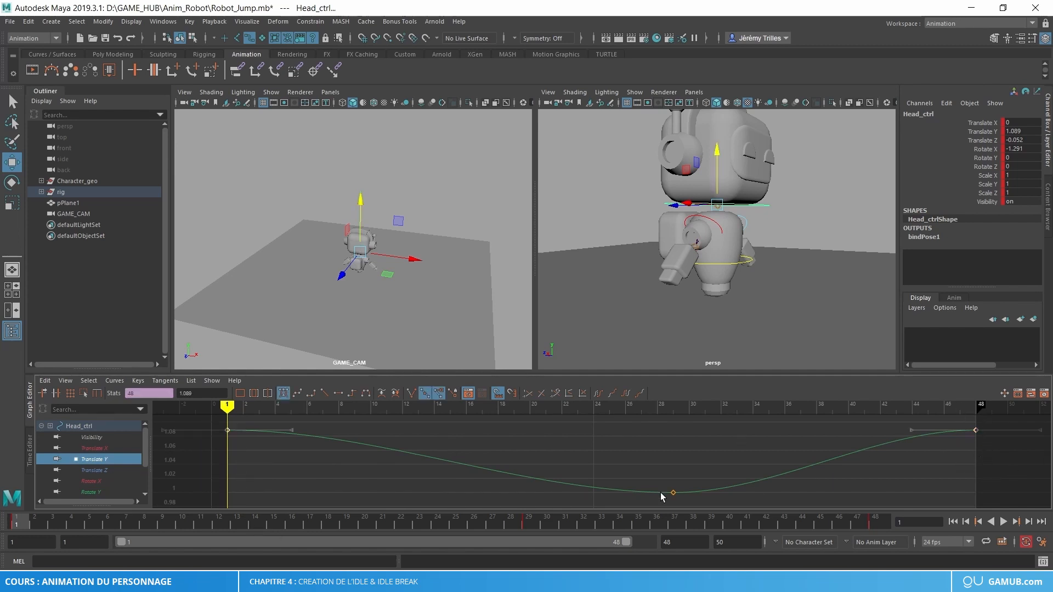
pyautogui.moveTo(288, 421); pyautogui.dragTo(288, 421)
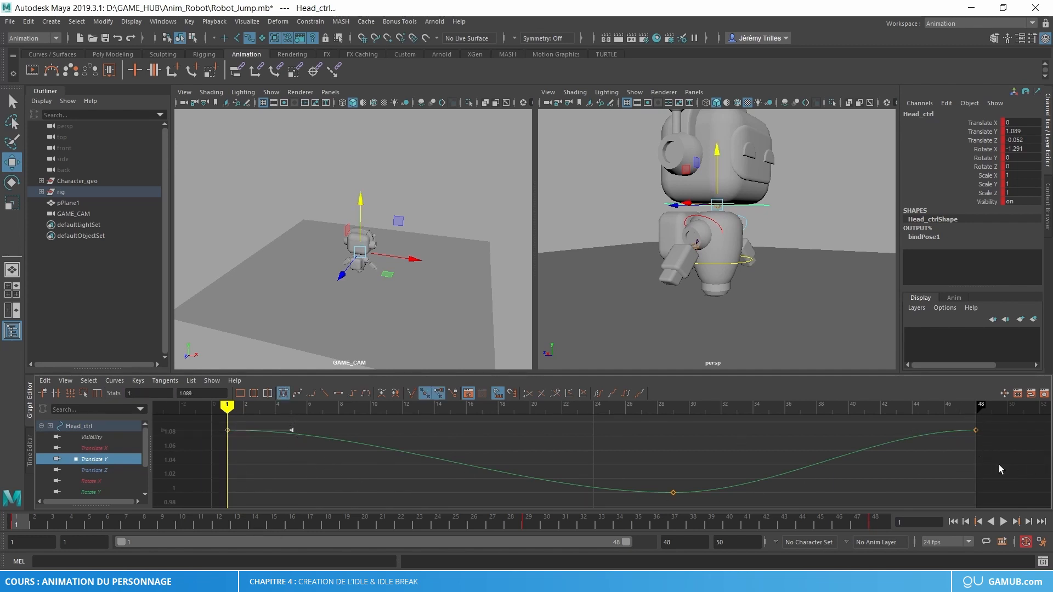
pyautogui.keyDown('shift'); pyautogui.moveTo(999, 465); pyautogui.dragTo(930, 415); pyautogui.keyUp('shift')
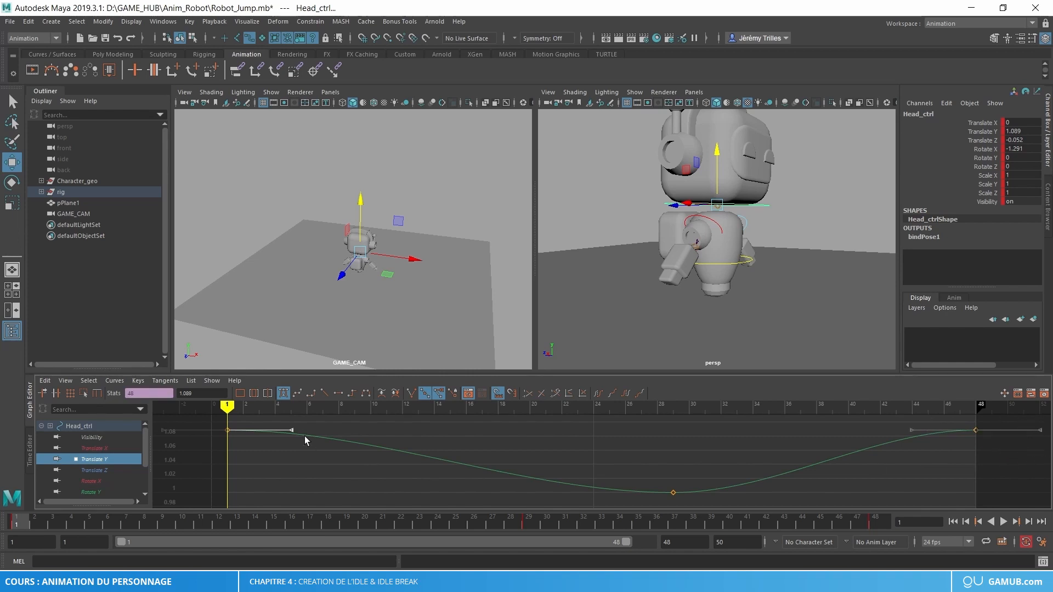
pyautogui.moveTo(294, 430); pyautogui.dragTo(328, 442, button='middle')
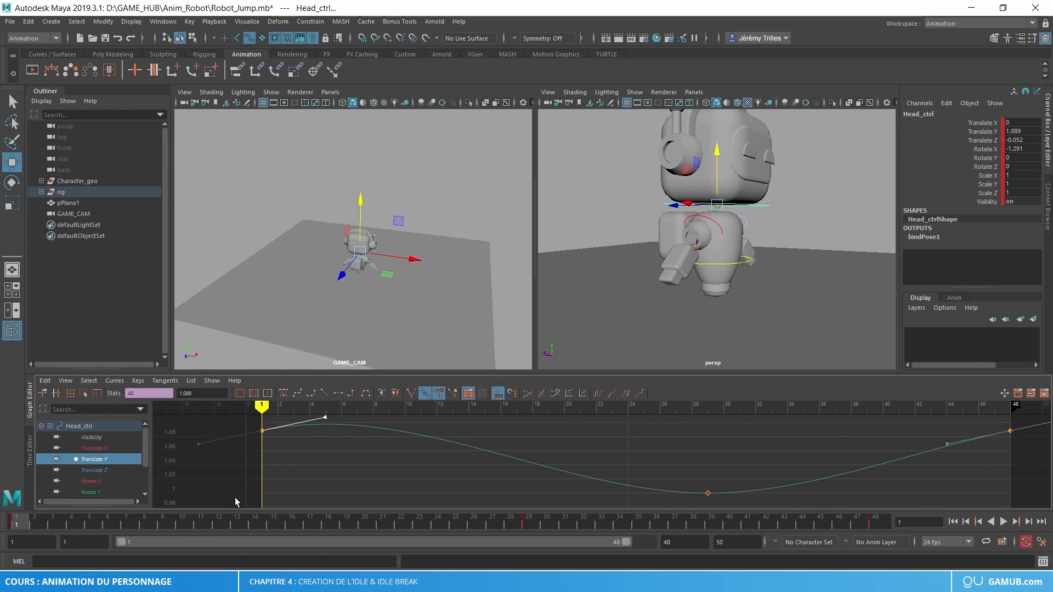
# Key the head control near its upper peak at frame 5 and shift that key to frame 6.
pyautogui.click(93, 528)
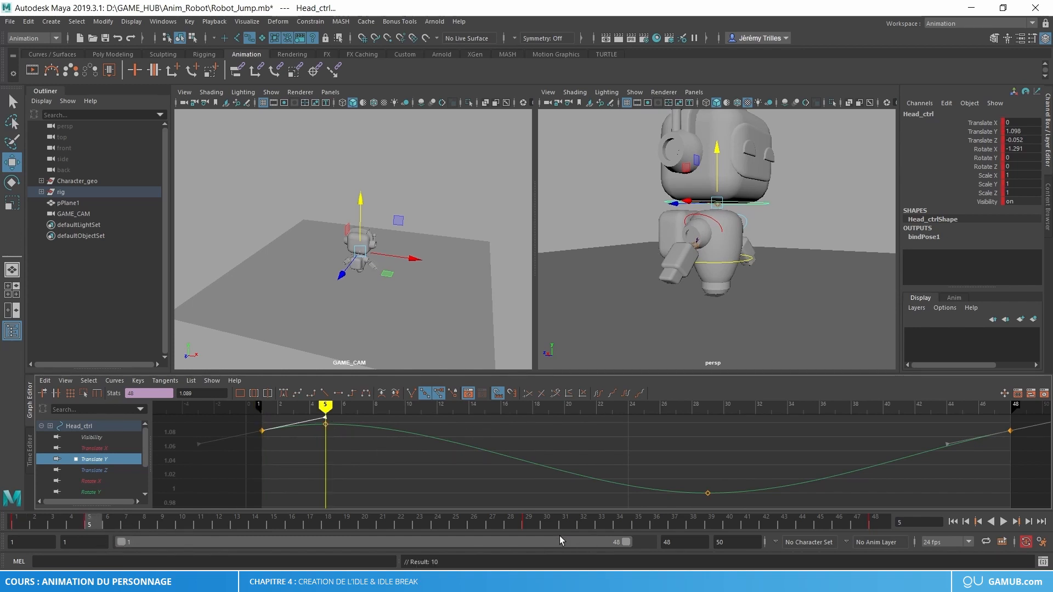
pyautogui.click(529, 523)
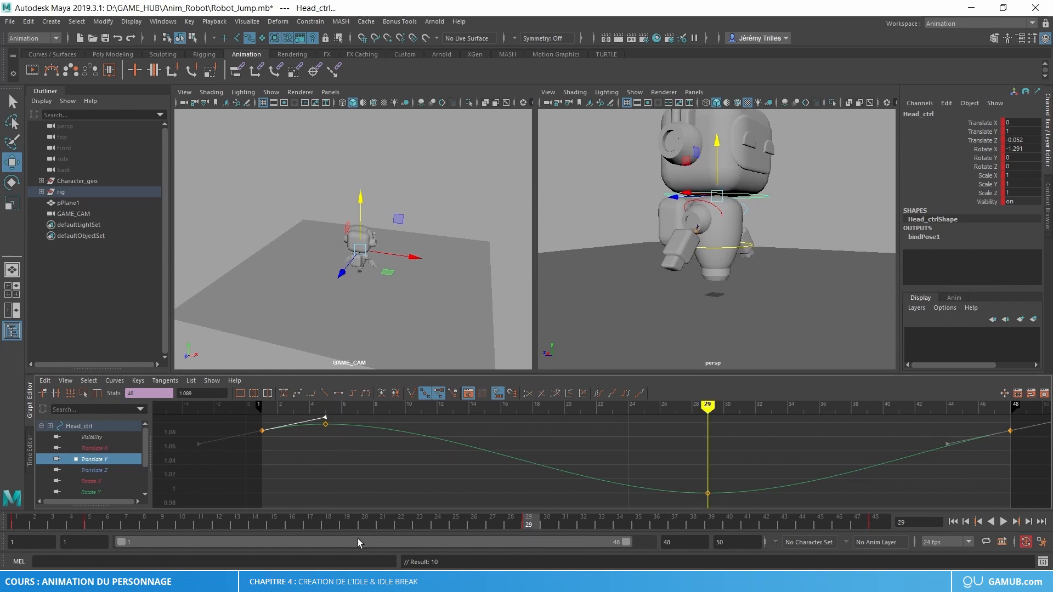
pyautogui.click(437, 523)
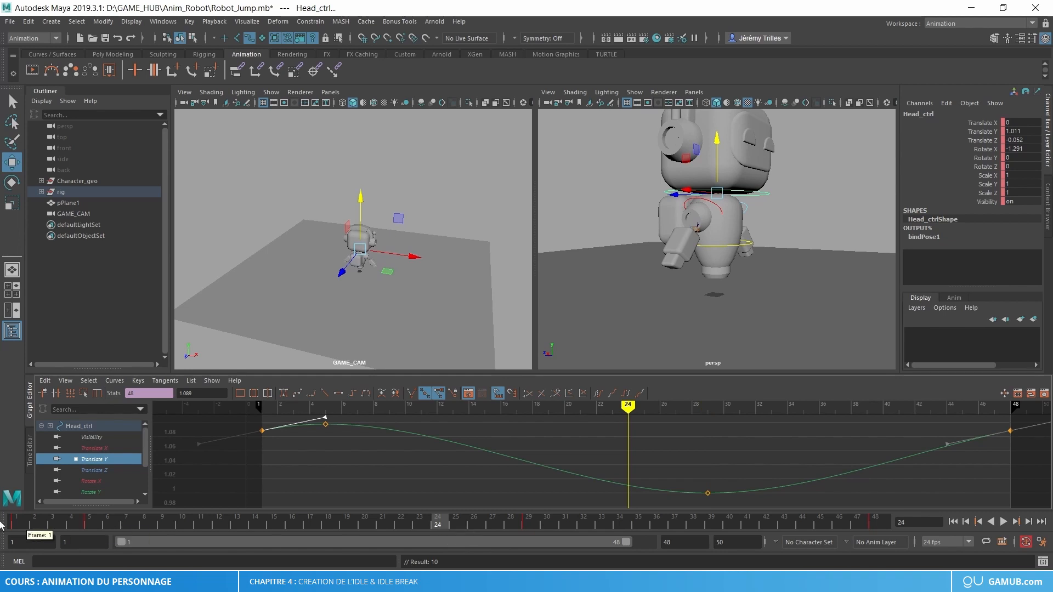
pyautogui.moveTo(19, 528)
pyautogui.mouseDown()
pyautogui.moveTo(112, 523)
pyautogui.moveTo(10, 535)
pyautogui.mouseUp()
# Replay the idle loop from frame 1 and examine the head's motion relative to the body.
pyautogui.hotkey('alt', 'v')
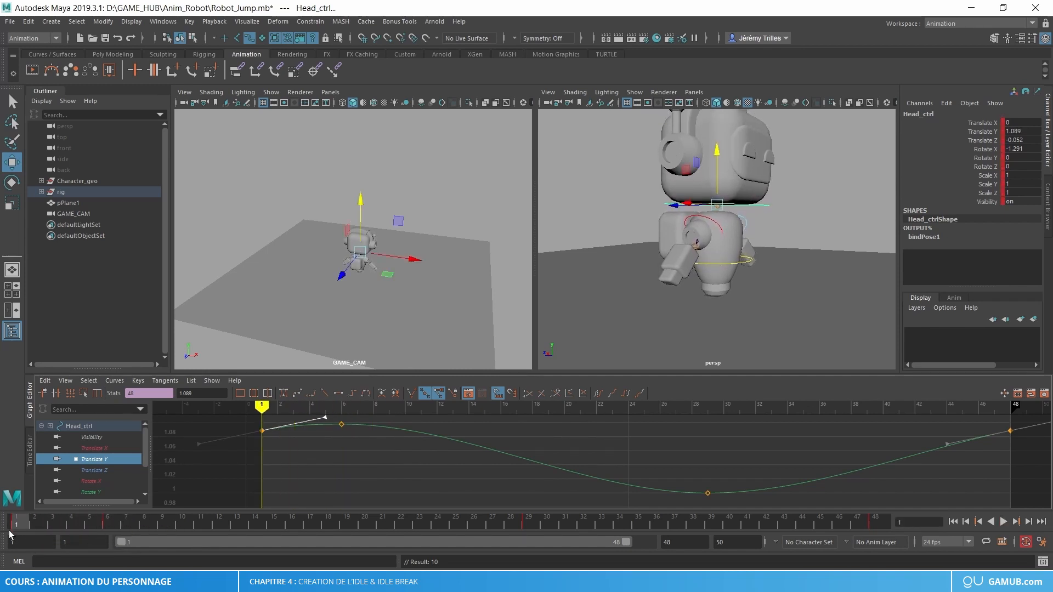
pyautogui.hotkey('alt', 'v')
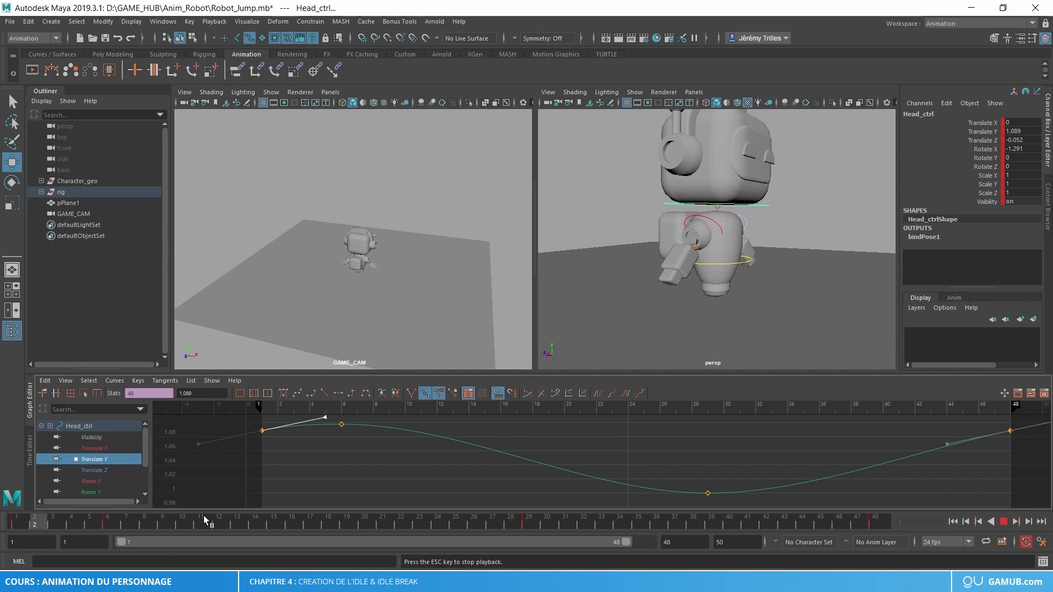
pyautogui.press('Escape')
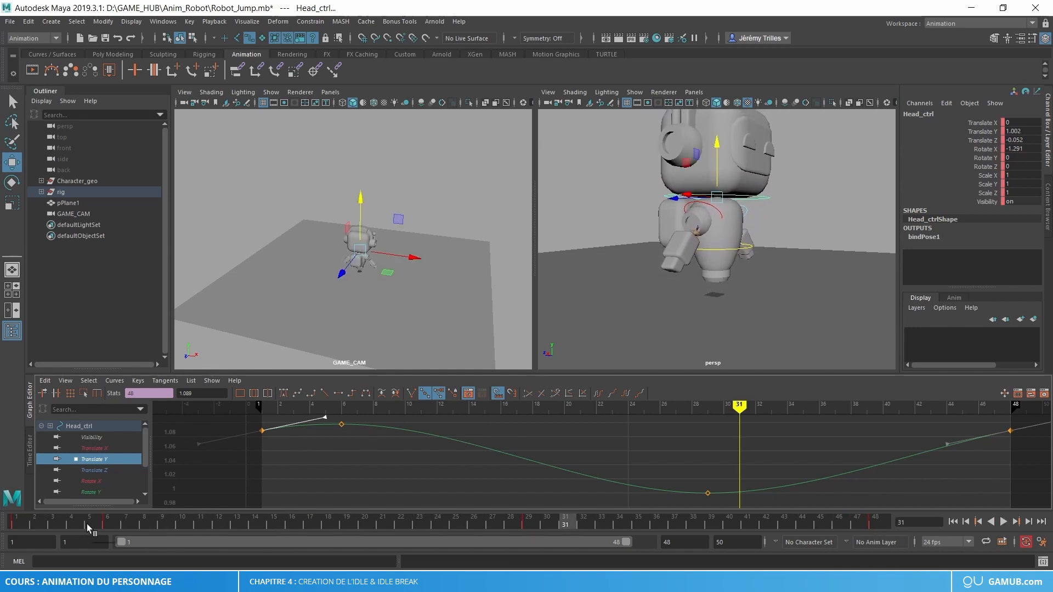
pyautogui.click(41, 520)
pyautogui.moveTo(41, 520)
pyautogui.mouseDown()
pyautogui.moveTo(19, 520)
pyautogui.moveTo(201, 508)
pyautogui.moveTo(7, 477)
pyautogui.moveTo(7, 442)
pyautogui.mouseUp()
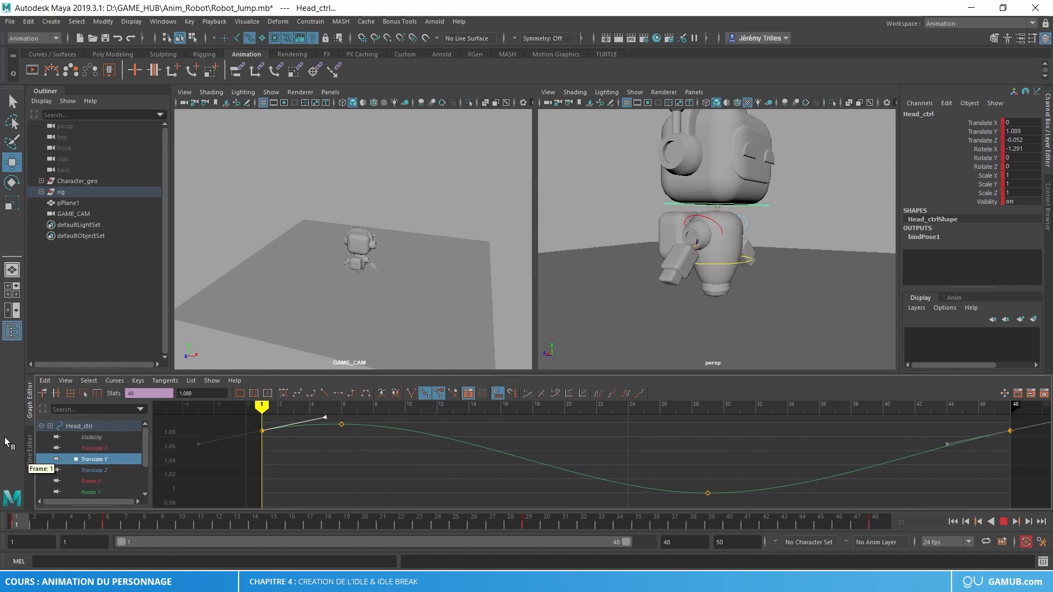
# Lower the head control slightly at frame 9 and delete its key at frame 6.
pyautogui.moveTo(163, 523)
pyautogui.mouseDown()
pyautogui.moveTo(0, 538)
pyautogui.moveTo(165, 524)
pyautogui.mouseUp()
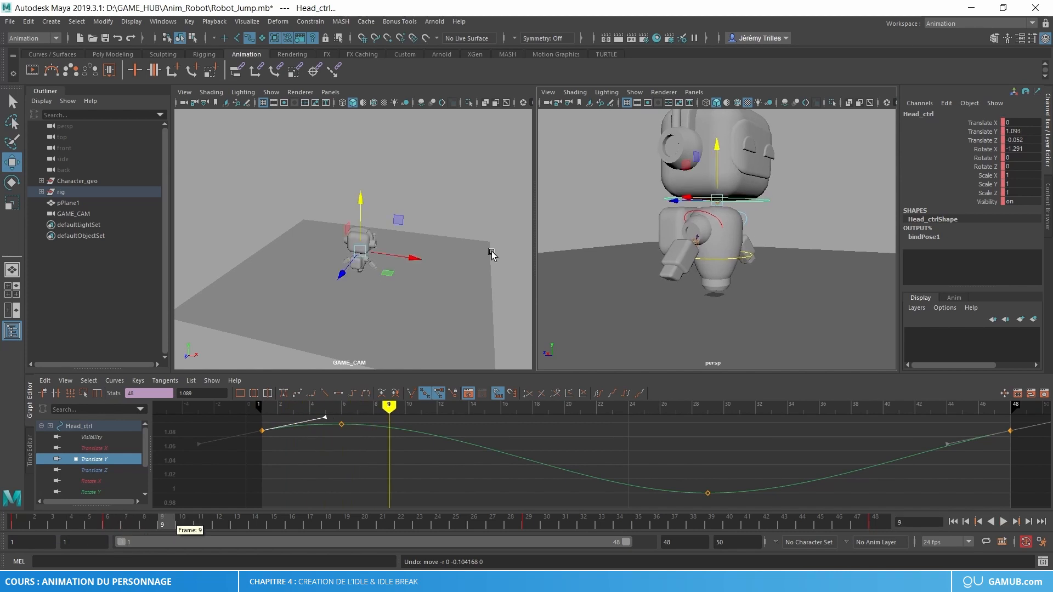
pyautogui.moveTo(720, 148); pyautogui.dragTo(720, 153)
pyautogui.moveTo(147, 523)
pyautogui.mouseDown()
pyautogui.moveTo(14, 541)
pyautogui.moveTo(108, 524)
pyautogui.mouseUp()
pyautogui.rightClick(107, 524)
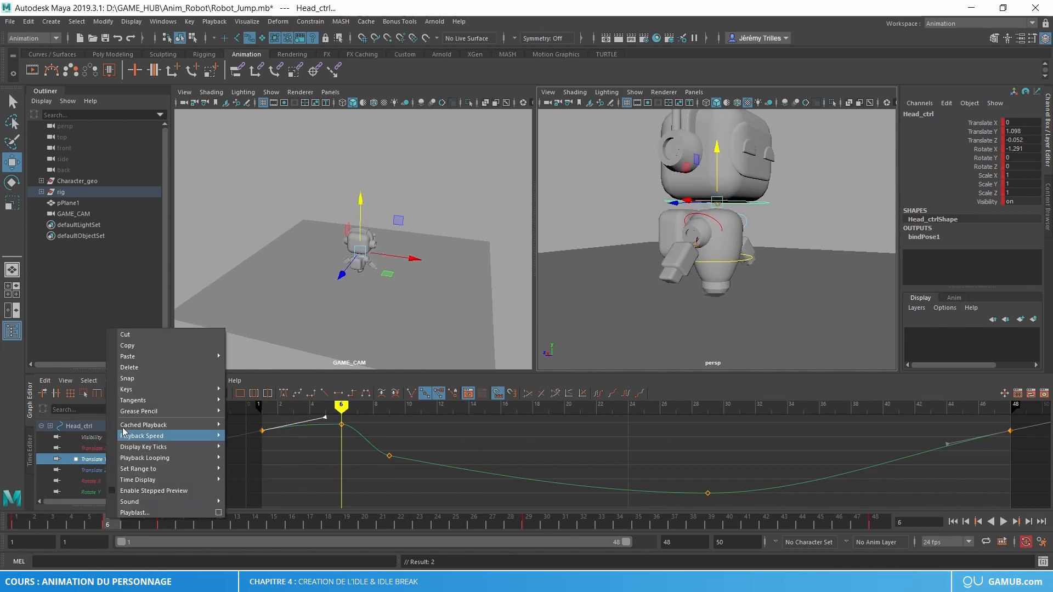
pyautogui.moveTo(132, 391)
pyautogui.click(137, 367)
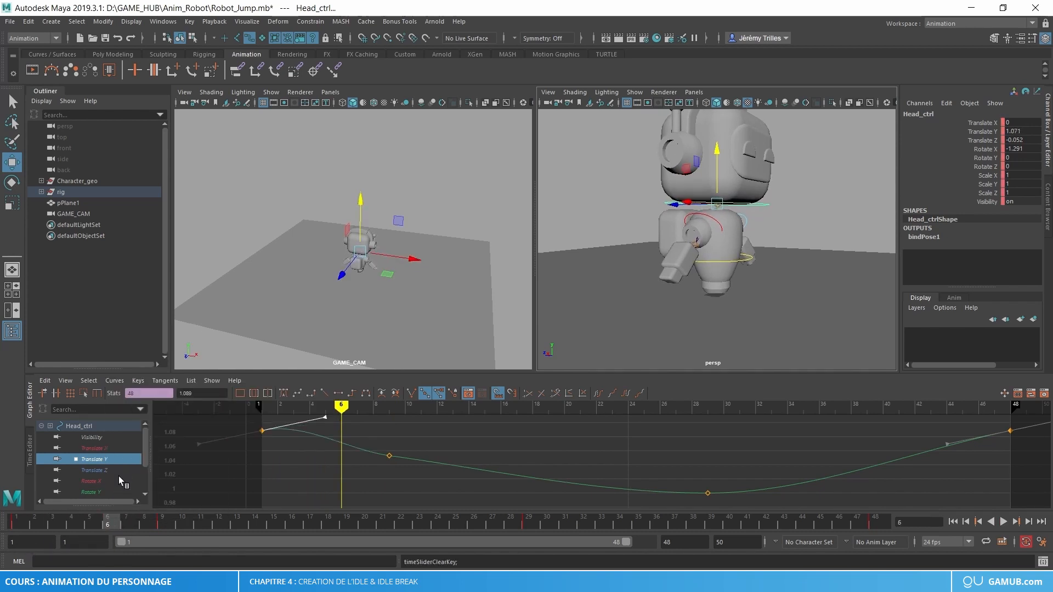
# Try lowering the head control to a Translate Y of 0.982 at frame 11, and delete that key.
pyautogui.hotkey('alt', 'v')
pyautogui.moveTo(102, 530)
pyautogui.mouseDown()
pyautogui.moveTo(13, 535)
pyautogui.moveTo(203, 524)
pyautogui.mouseUp()
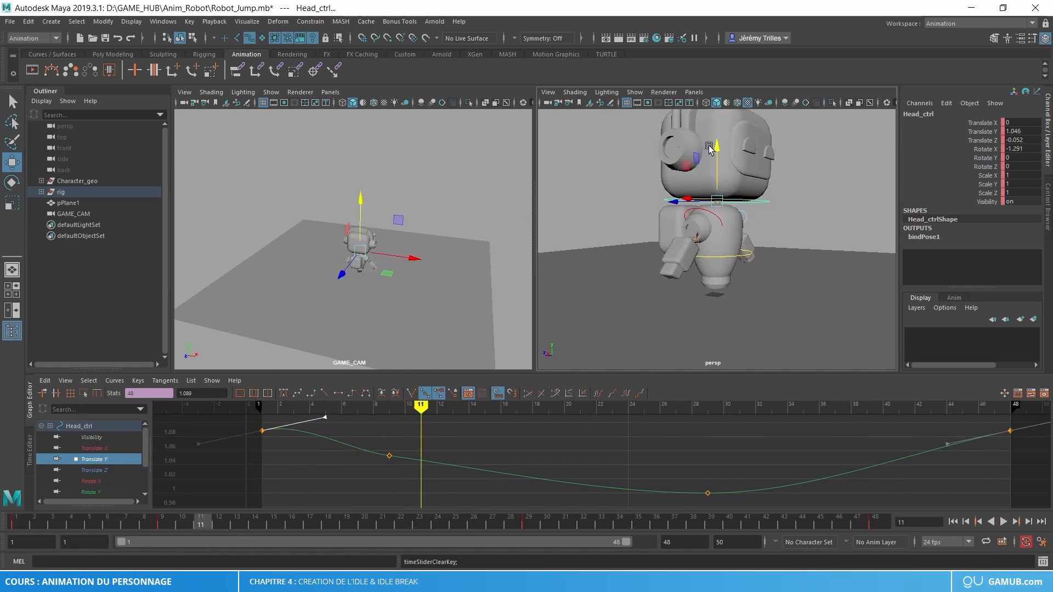
pyautogui.moveTo(710, 148); pyautogui.dragTo(711, 154)
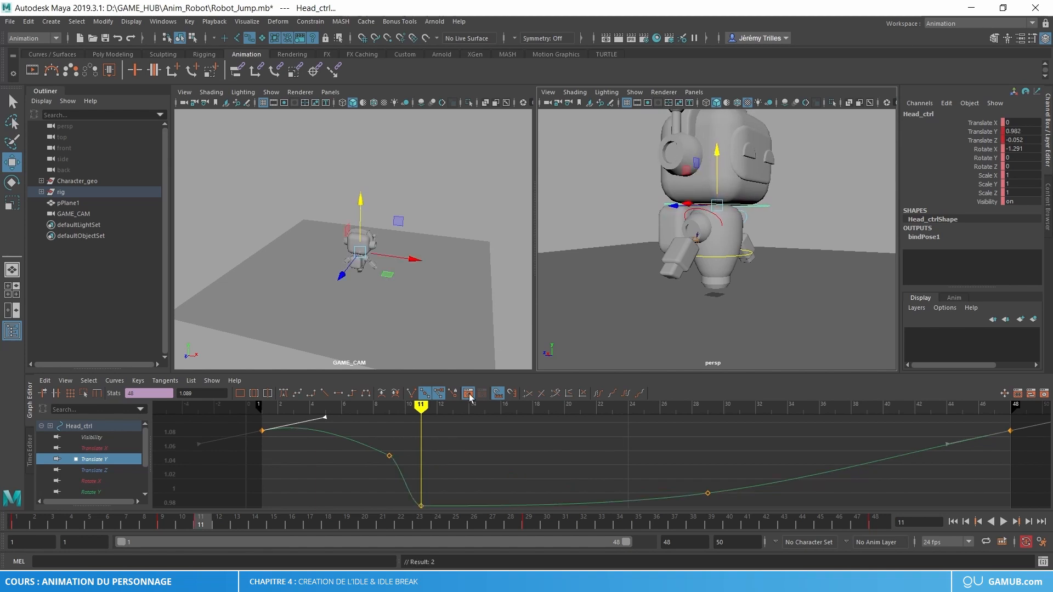
pyautogui.moveTo(217, 523); pyautogui.dragTo(185, 525)
pyautogui.click(199, 522)
pyautogui.rightClick(199, 522)
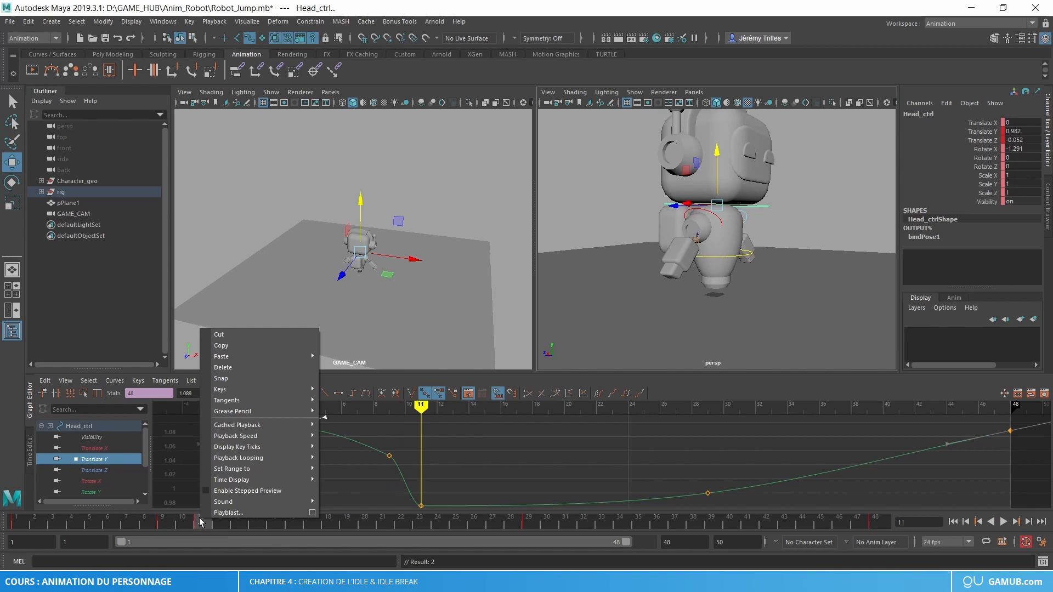
pyautogui.click(225, 376)
# Lower the head control to a Translate Y of 1.019 at frame 12, key it, and play the loop back.
pyautogui.moveTo(205, 524); pyautogui.dragTo(219, 522)
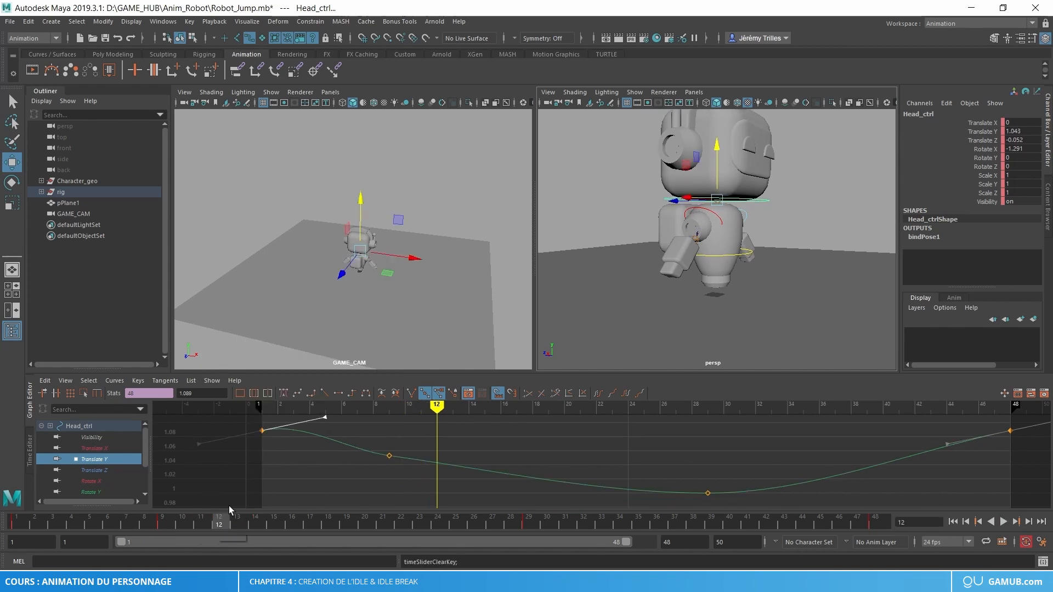
pyautogui.moveTo(712, 149); pyautogui.dragTo(711, 148)
pyautogui.press('s')
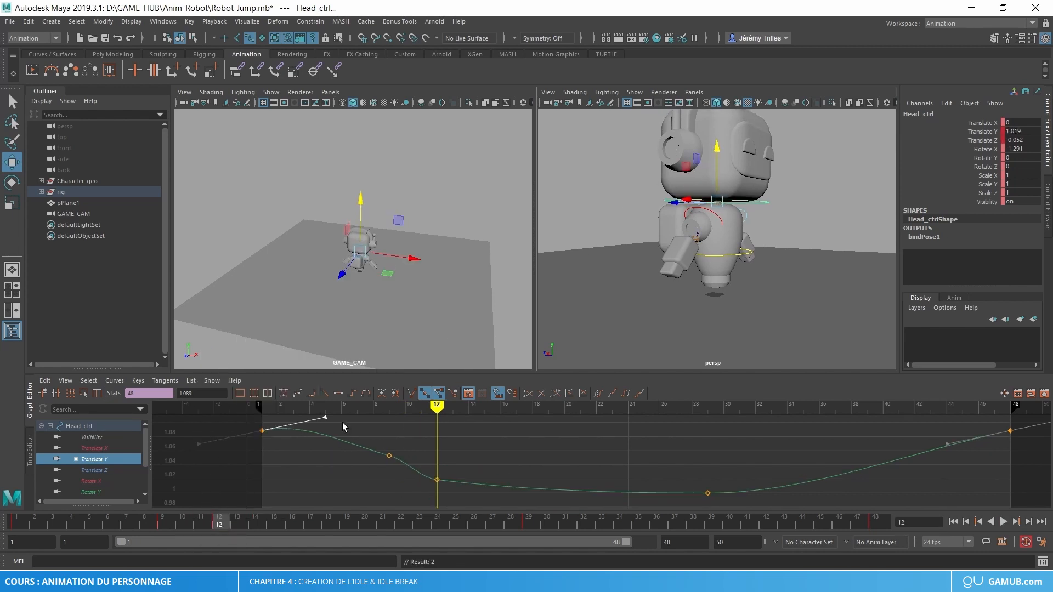
pyautogui.hotkey('alt', 'v')
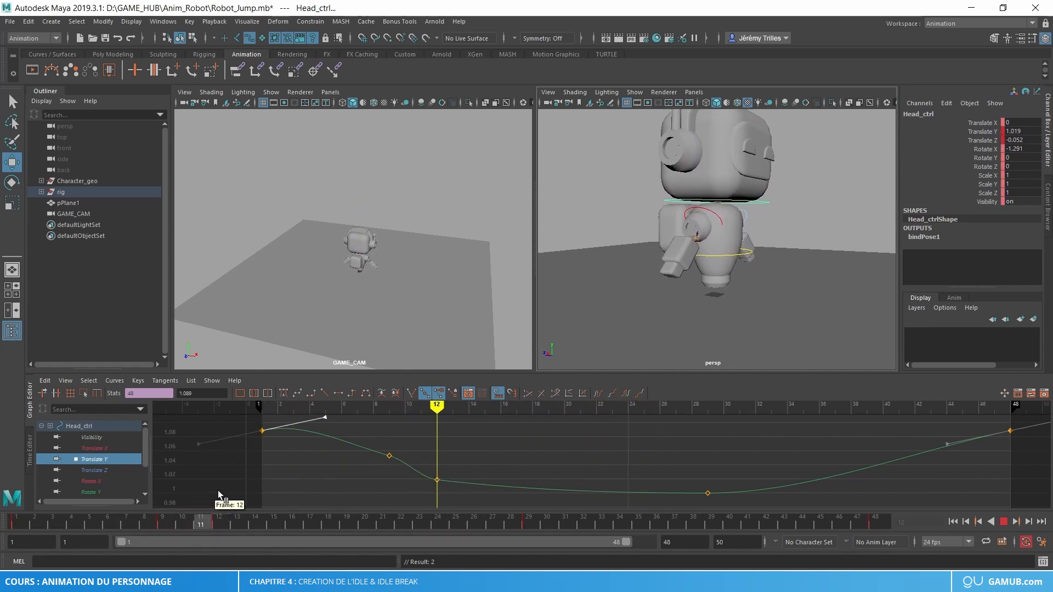
# Raise the head control at frame 20 and delete its key at frame 29.
pyautogui.hotkey('alt', 'v')
pyautogui.moveTo(712, 155); pyautogui.dragTo(712, 147)
pyautogui.click(120, 526)
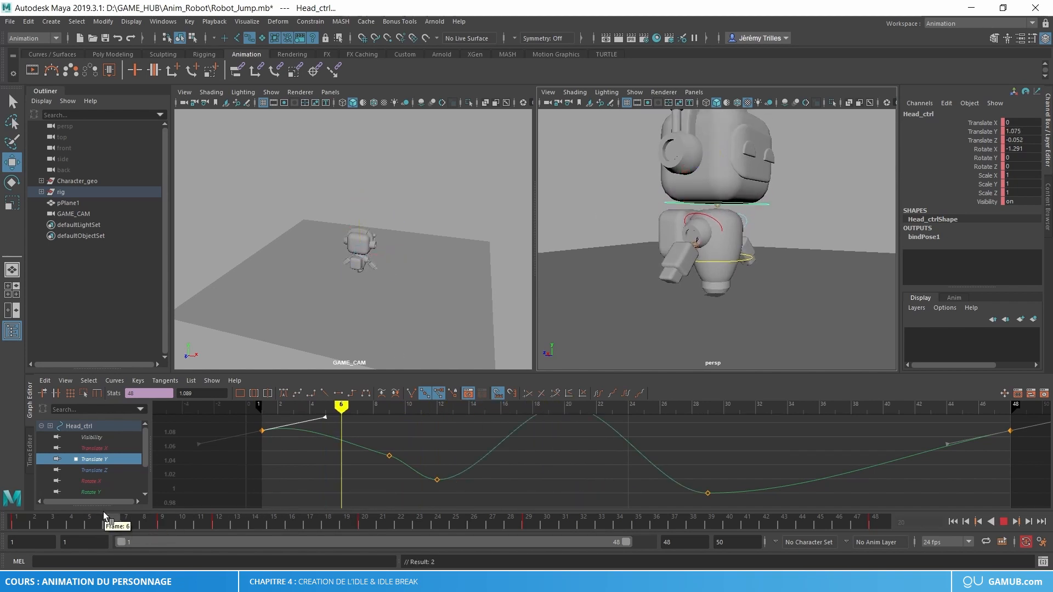
pyautogui.hotkey('alt', 'v')
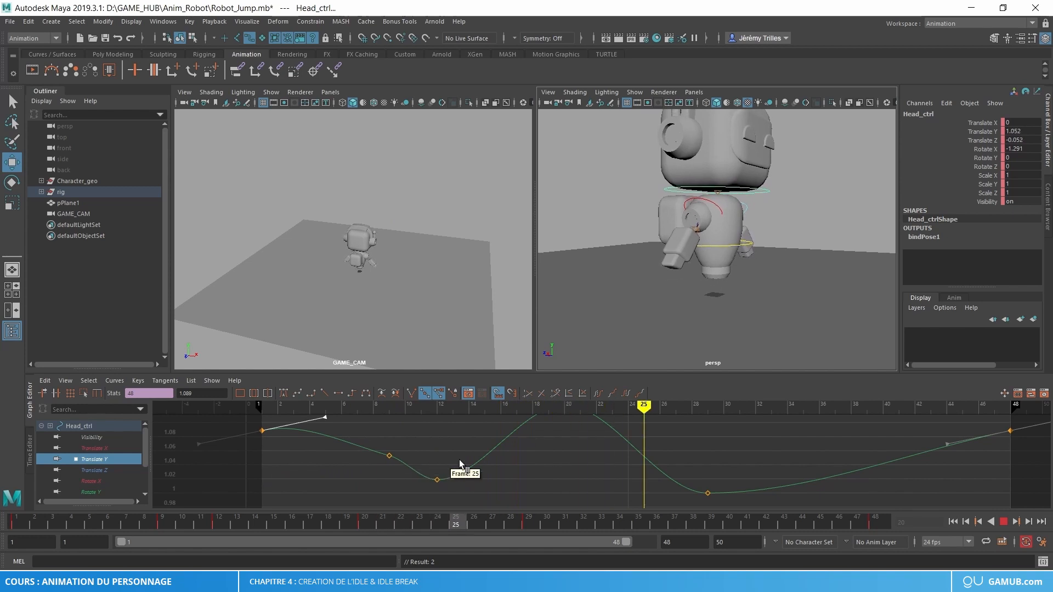
pyautogui.rightClick(528, 523)
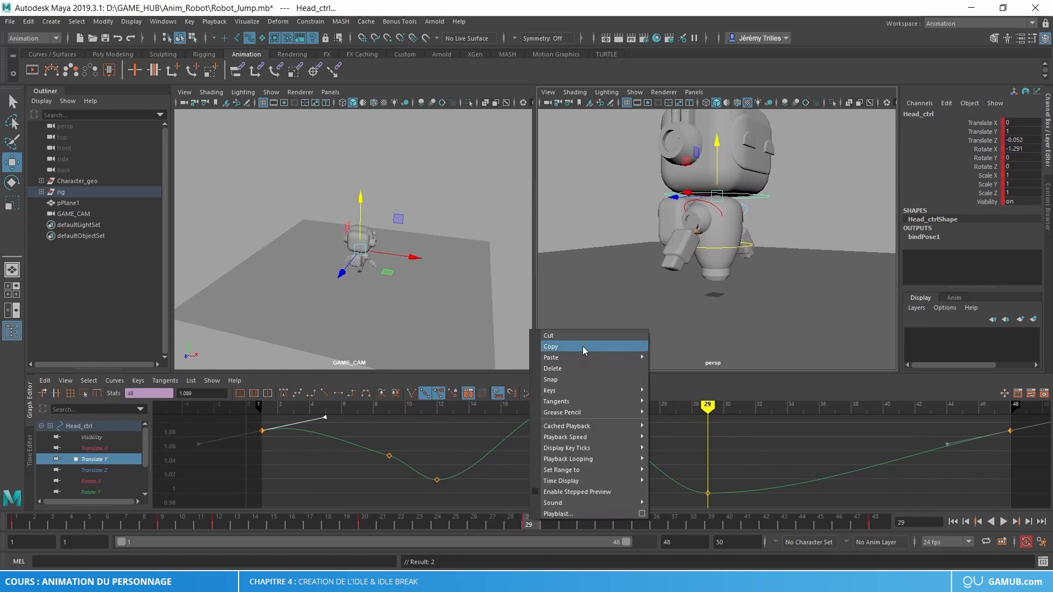
pyautogui.click(580, 369)
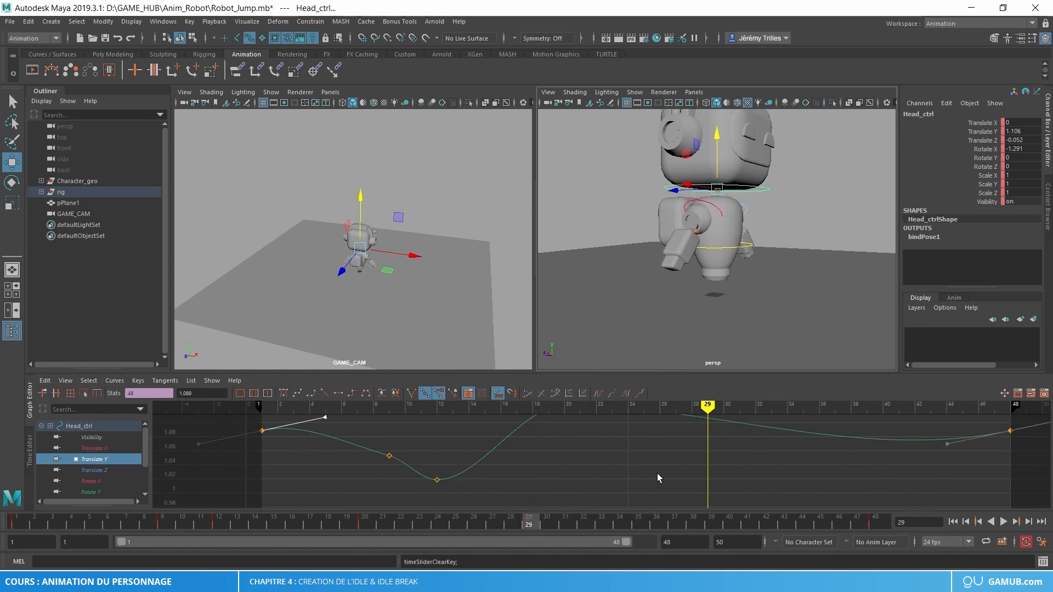
# Key the head control at frame 29 and select that key on its Translate Y curve.
pyautogui.press('s')
pyautogui.keyDown('alt'); pyautogui.moveTo(795, 444); pyautogui.dragTo(812, 475, button='middle'); pyautogui.keyUp('alt')
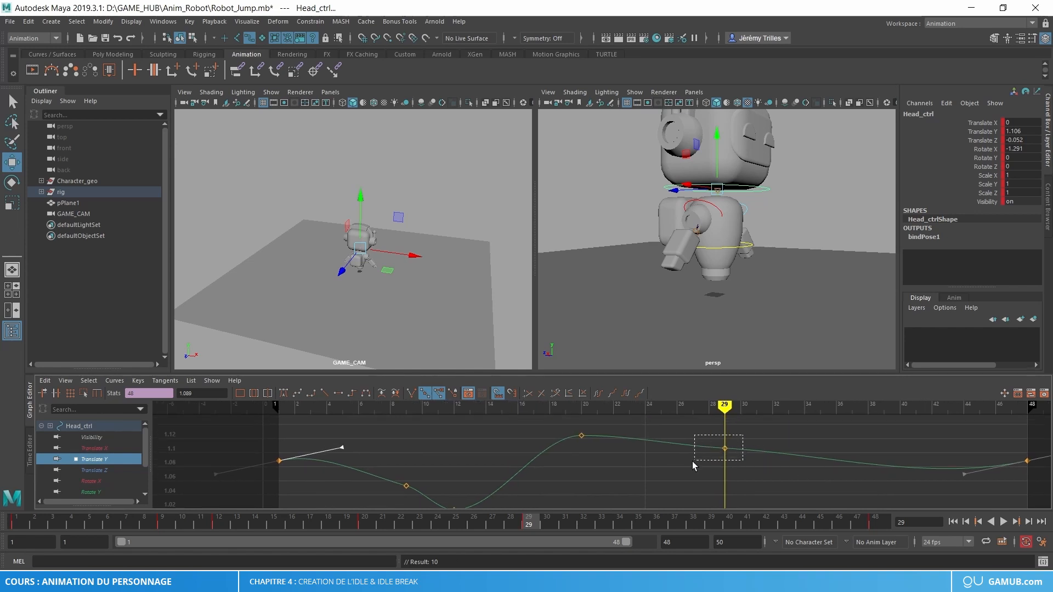
pyautogui.moveTo(693, 465); pyautogui.dragTo(693, 464)
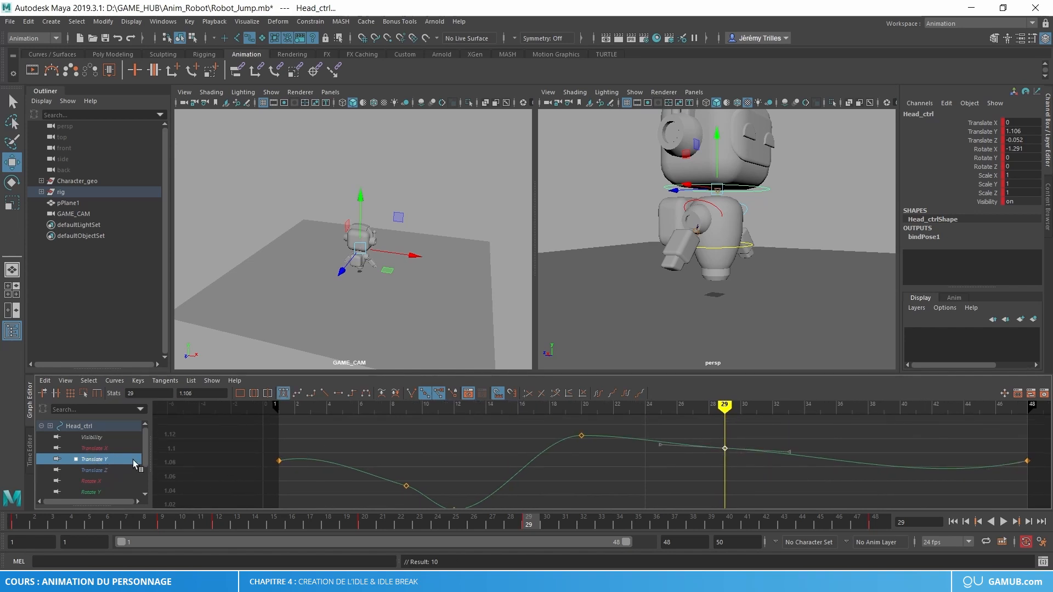
# Try raising the head control at frame 29, then undo the move.
pyautogui.keyDown('alt'); pyautogui.moveTo(810, 176); pyautogui.dragTo(823, 225, button='middle'); pyautogui.keyUp('alt')
pyautogui.moveTo(744, 193); pyautogui.dragTo(745, 178)
pyautogui.hotkey('ctrl', 'z')
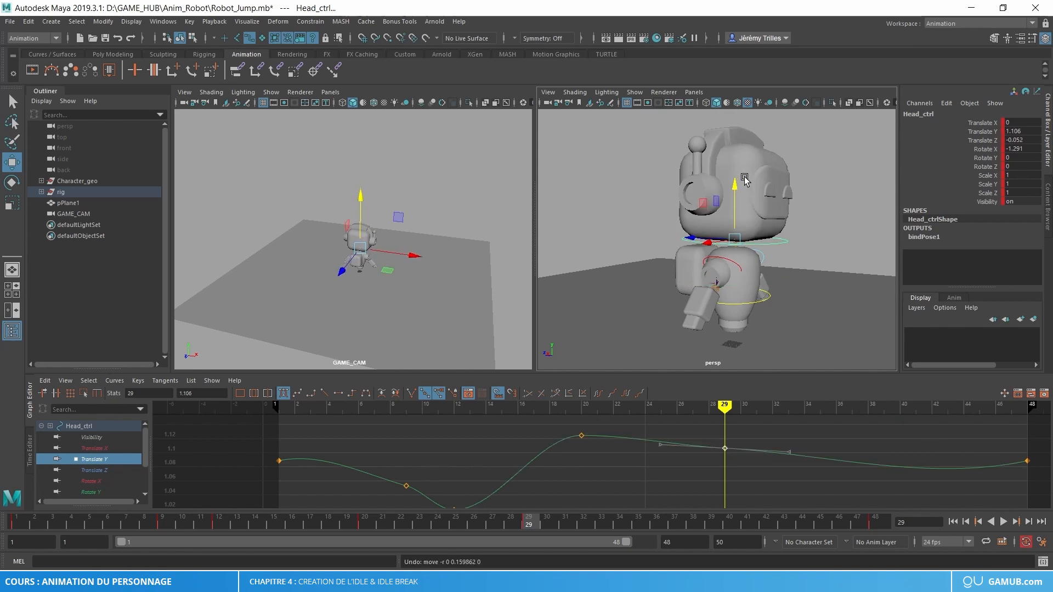
pyautogui.keyDown('alt'); pyautogui.moveTo(720, 231); pyautogui.dragTo(725, 177); pyautogui.keyUp('alt')
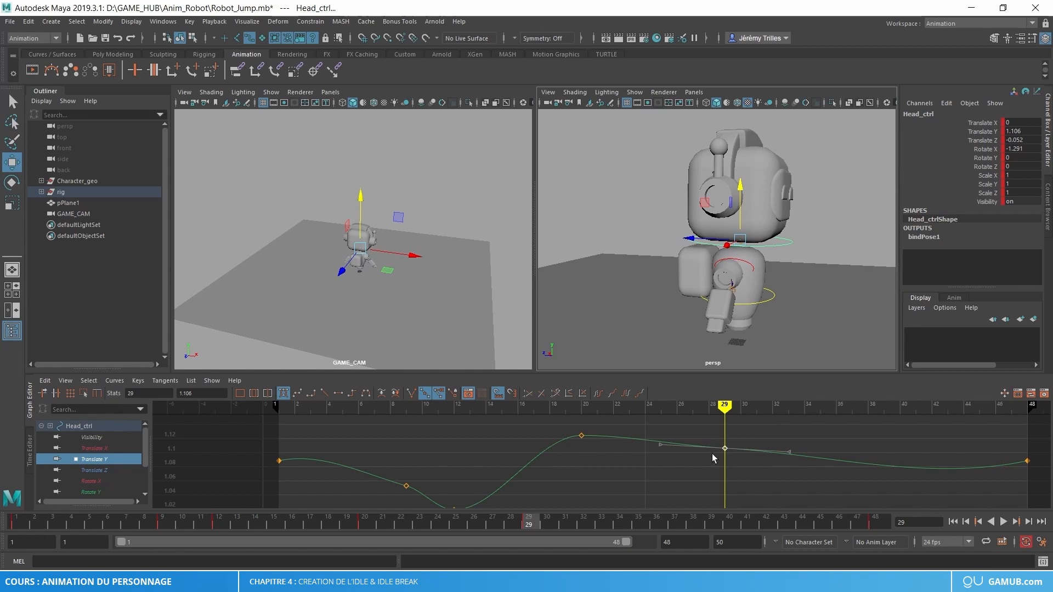
pyautogui.keyDown('shift'); pyautogui.moveTo(730, 459); pyautogui.dragTo(728, 457, button='middle'); pyautogui.keyUp('shift')
pyautogui.press('a')
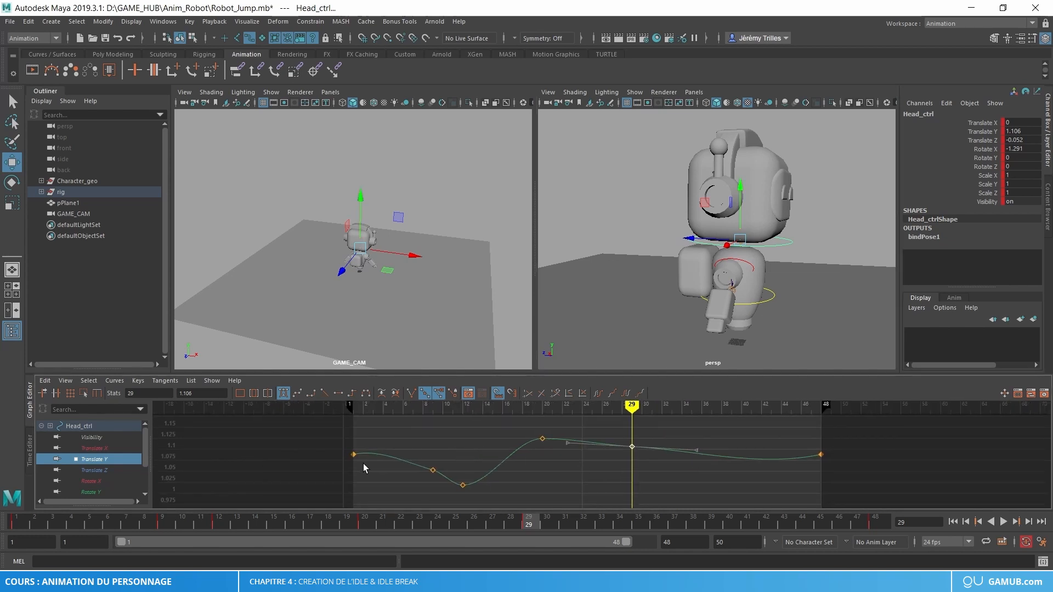
# Scrub the animation to compare the head's timing with the pelvis control's Translate Y curve.
pyautogui.moveTo(17, 522); pyautogui.dragTo(364, 517)
pyautogui.scroll(3, 646, 280)
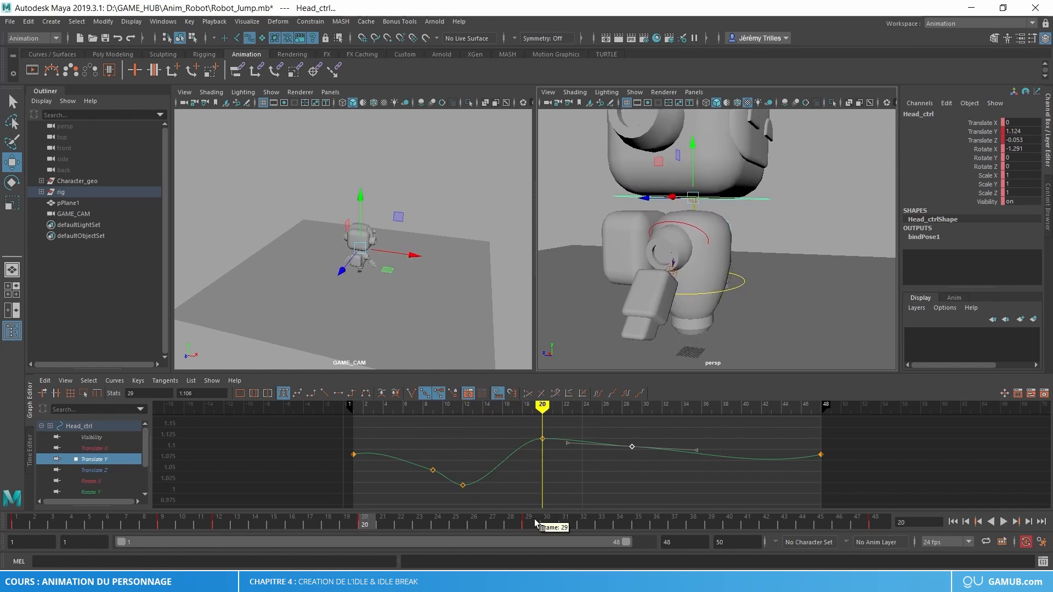
pyautogui.click(690, 297)
pyautogui.click(118, 457)
pyautogui.press('f')
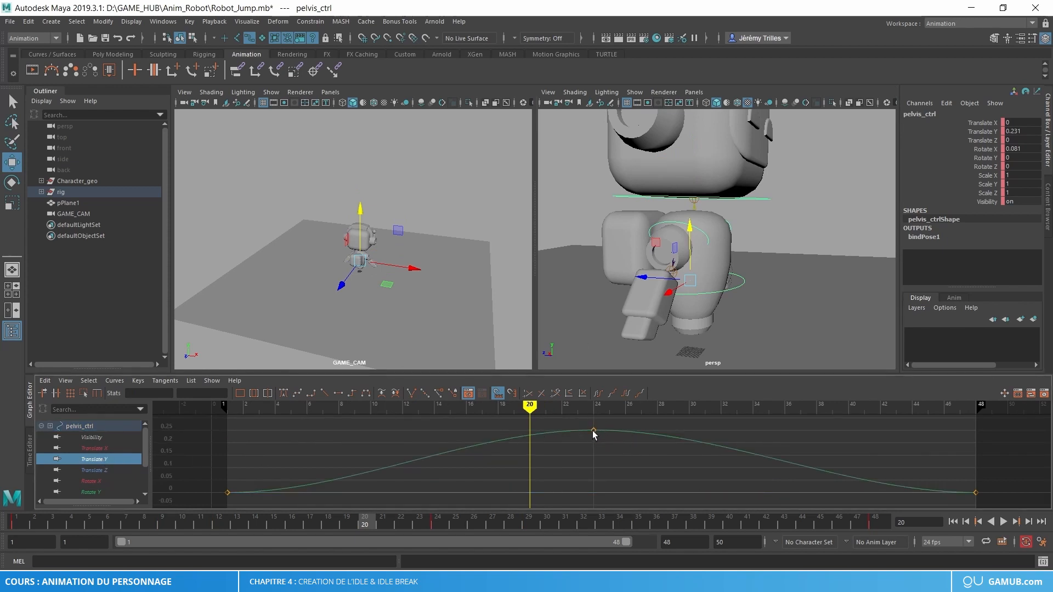
pyautogui.moveTo(442, 526); pyautogui.dragTo(565, 516)
# Raise the head control to a Translate Y of 1.15 at frame 29 and scrub the frames leading up to it.
pyautogui.click(740, 205)
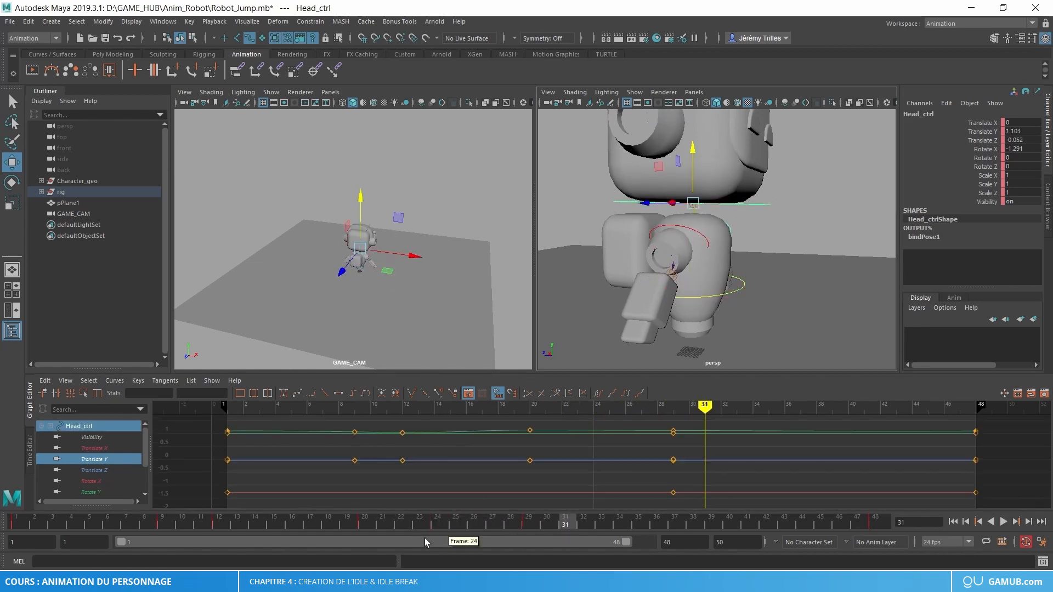
pyautogui.click(110, 460)
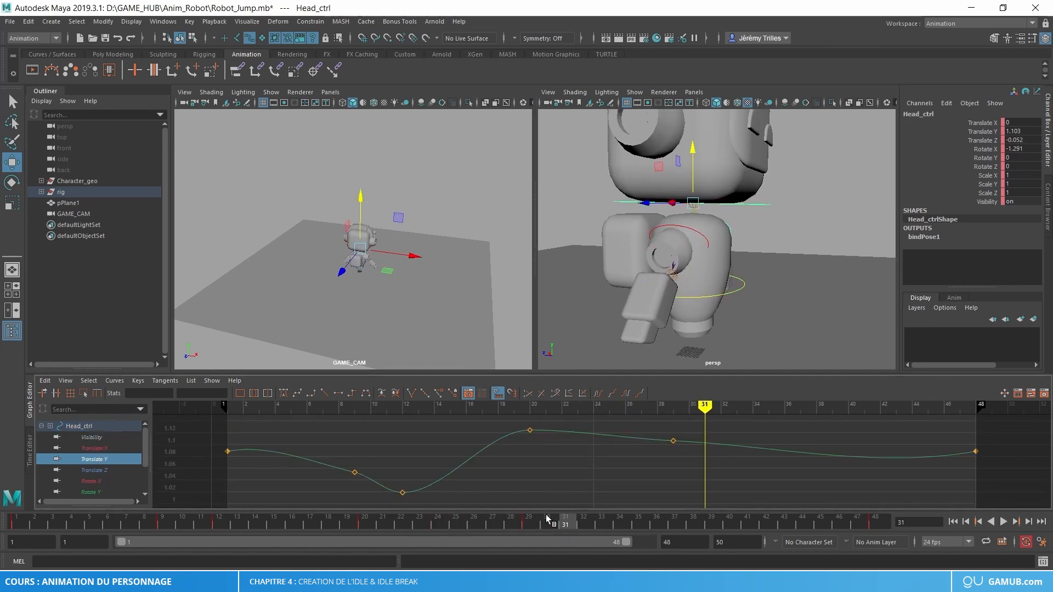
pyautogui.hotkey('alt', 'v')
pyautogui.click(529, 521)
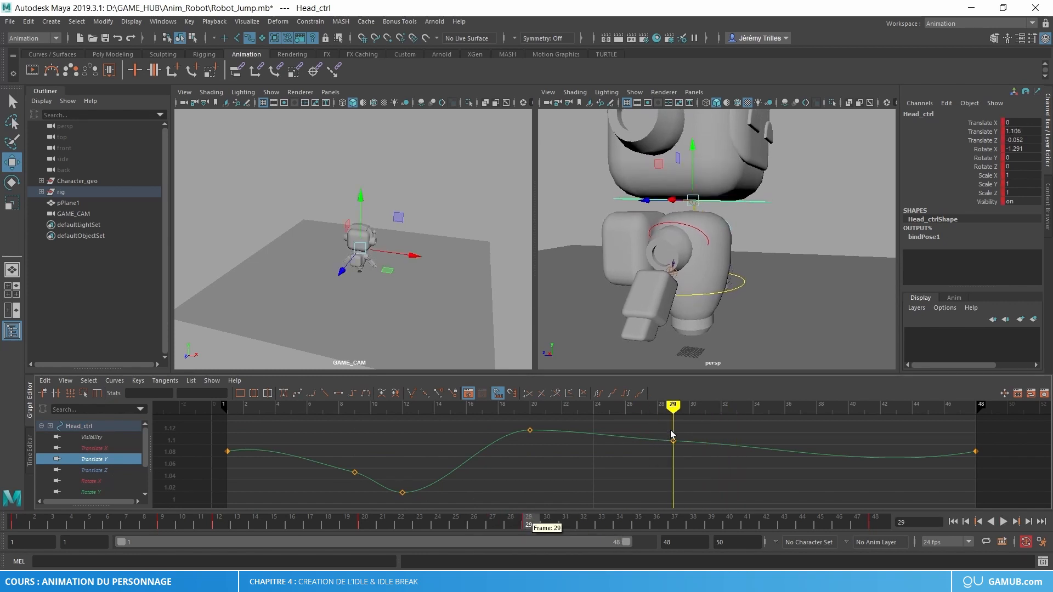
pyautogui.moveTo(701, 183); pyautogui.dragTo(701, 179)
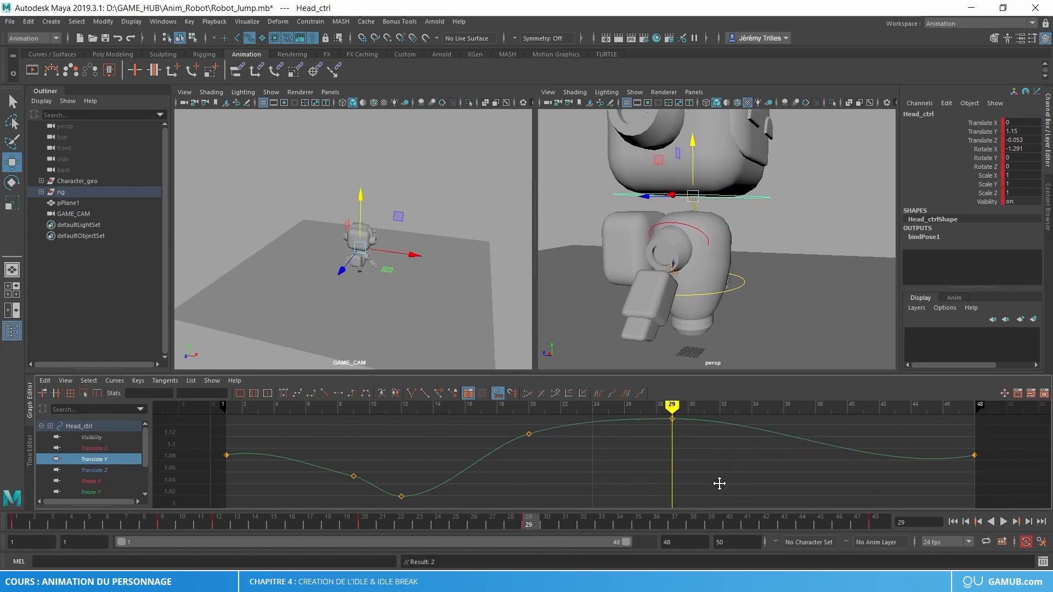
pyautogui.moveTo(491, 524); pyautogui.dragTo(528, 527)
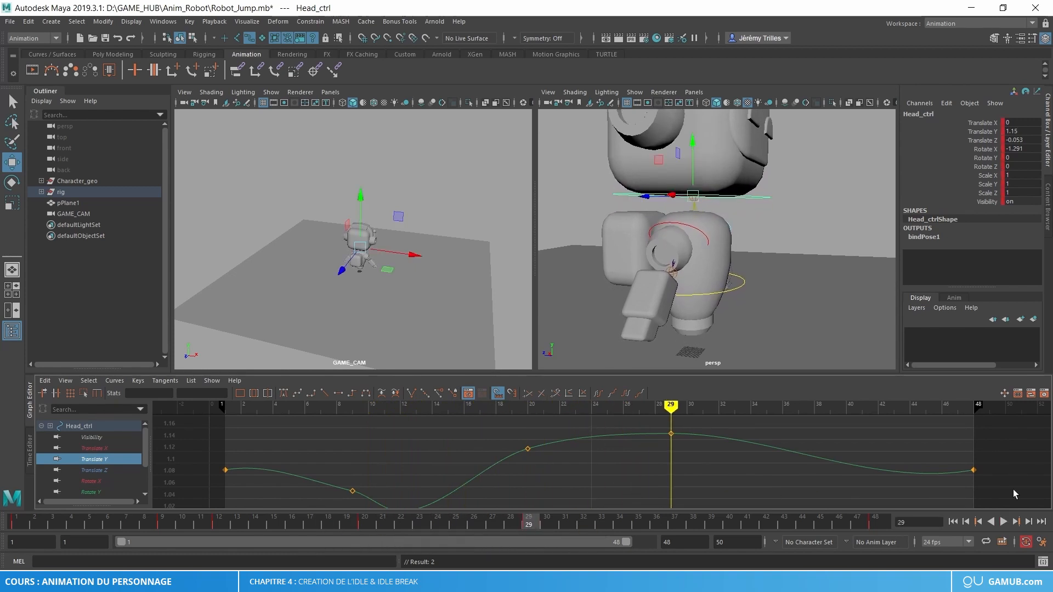
# Set the first and last keys of the head's Translate Y curve to spline tangents and play the loop.
pyautogui.scroll(-5, 929, 435)
pyautogui.keyDown('alt'); pyautogui.moveTo(940, 467); pyautogui.dragTo(944, 447, button='middle'); pyautogui.keyUp('alt')
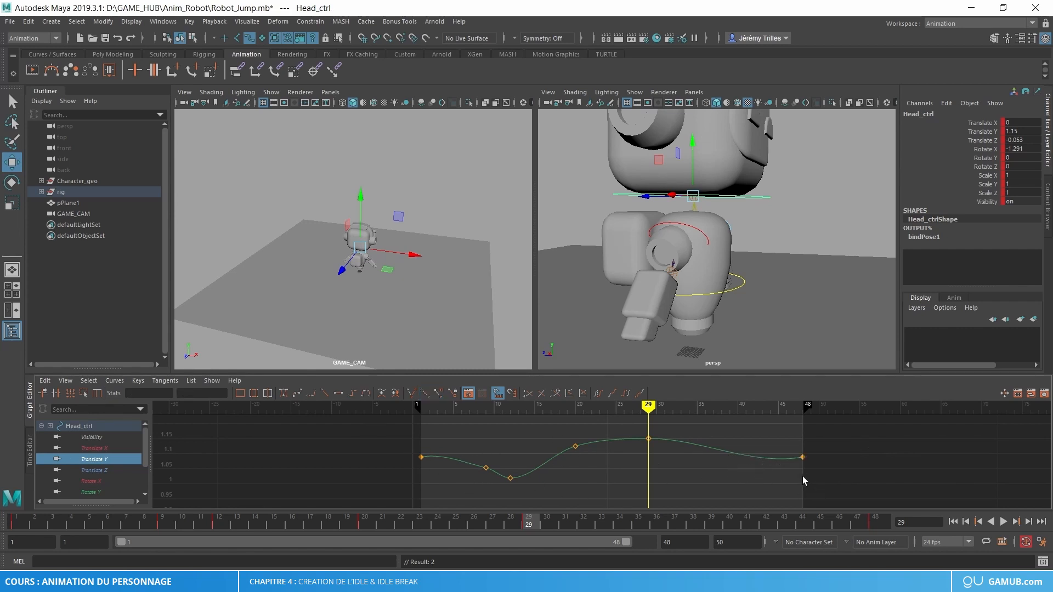
pyautogui.moveTo(758, 442); pyautogui.dragTo(824, 482)
pyautogui.keyDown('shift'); pyautogui.moveTo(398, 460); pyautogui.dragTo(397, 461); pyautogui.keyUp('shift')
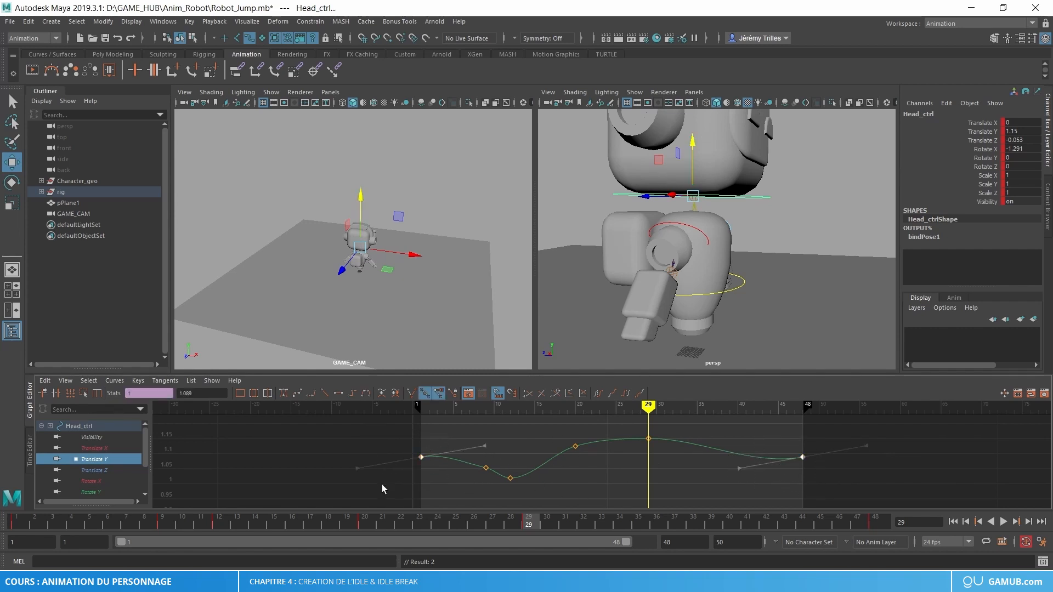
pyautogui.click(298, 393)
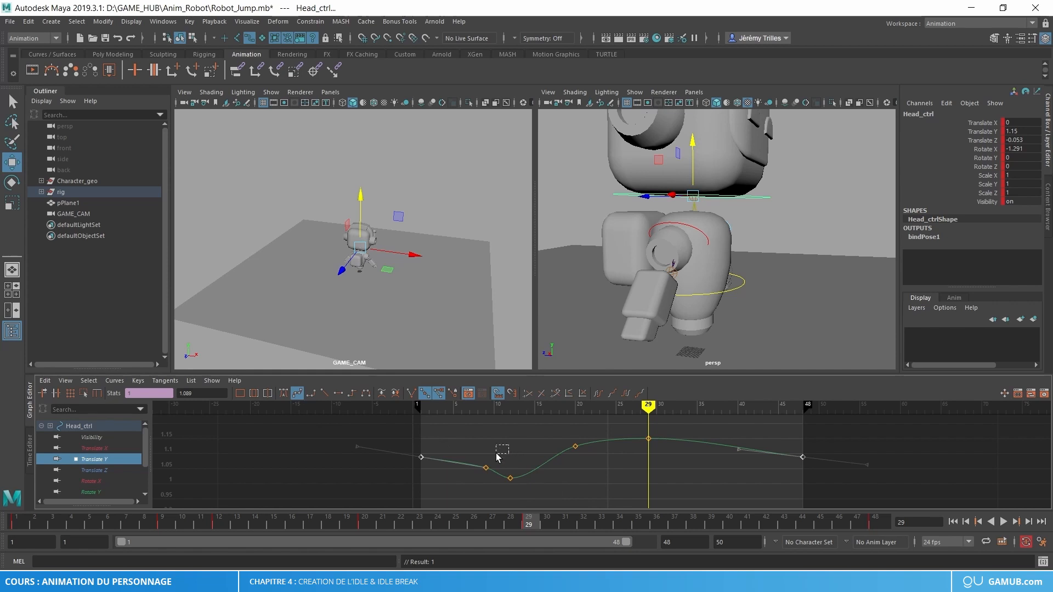
pyautogui.moveTo(498, 457); pyautogui.dragTo(498, 457)
pyautogui.hotkey('alt', 'v')
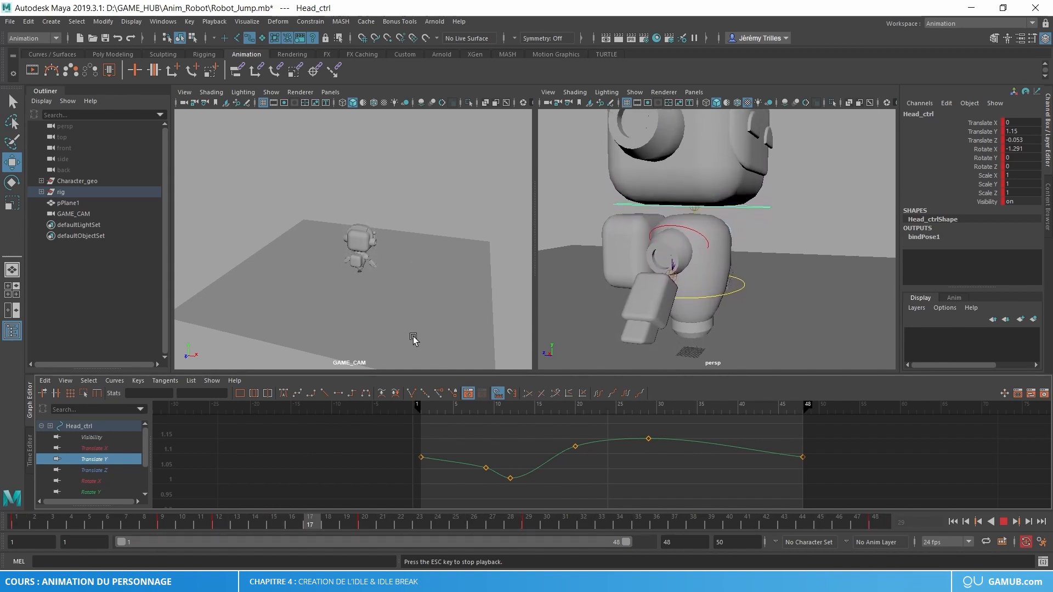
pyautogui.press('Escape')
# Lower the head control to a Translate Y of 1.102 at frame 38 and review the playback from a lower, closer camera view.
pyautogui.moveTo(575, 524); pyautogui.dragTo(701, 499)
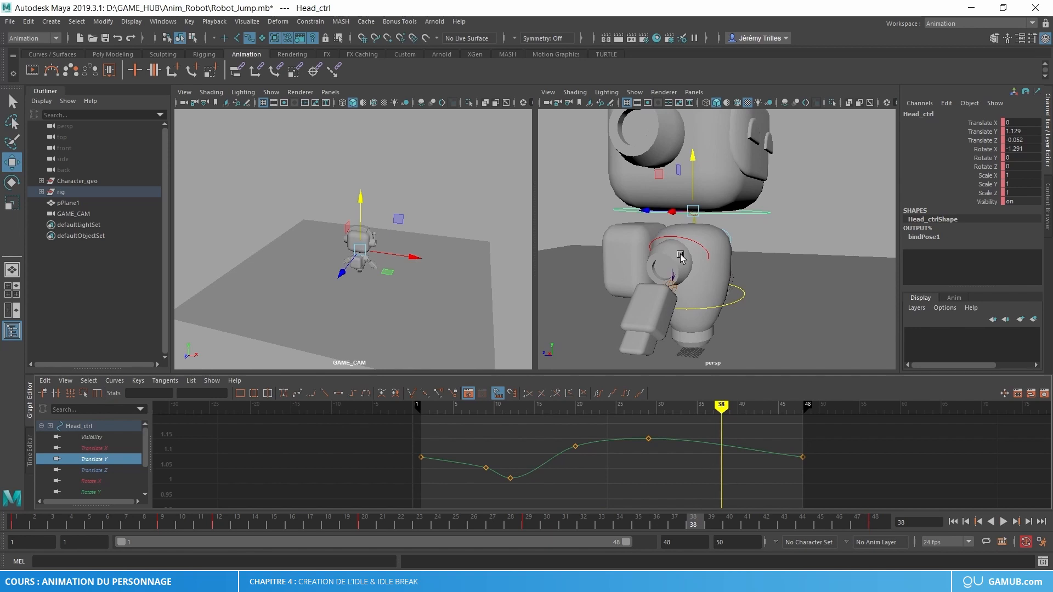
pyautogui.moveTo(690, 158); pyautogui.dragTo(691, 162)
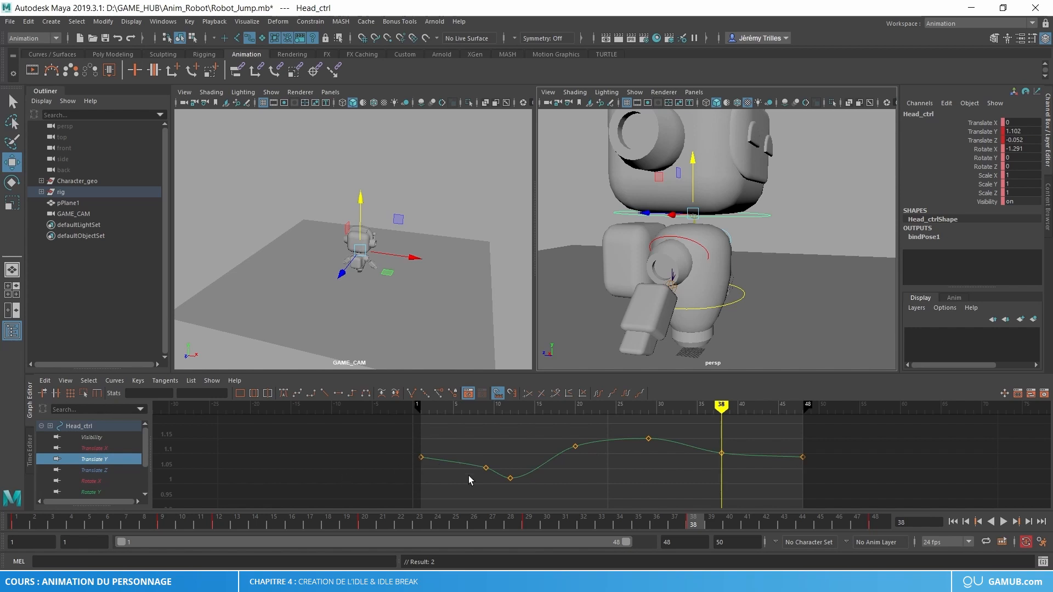
pyautogui.hotkey('alt', 'v')
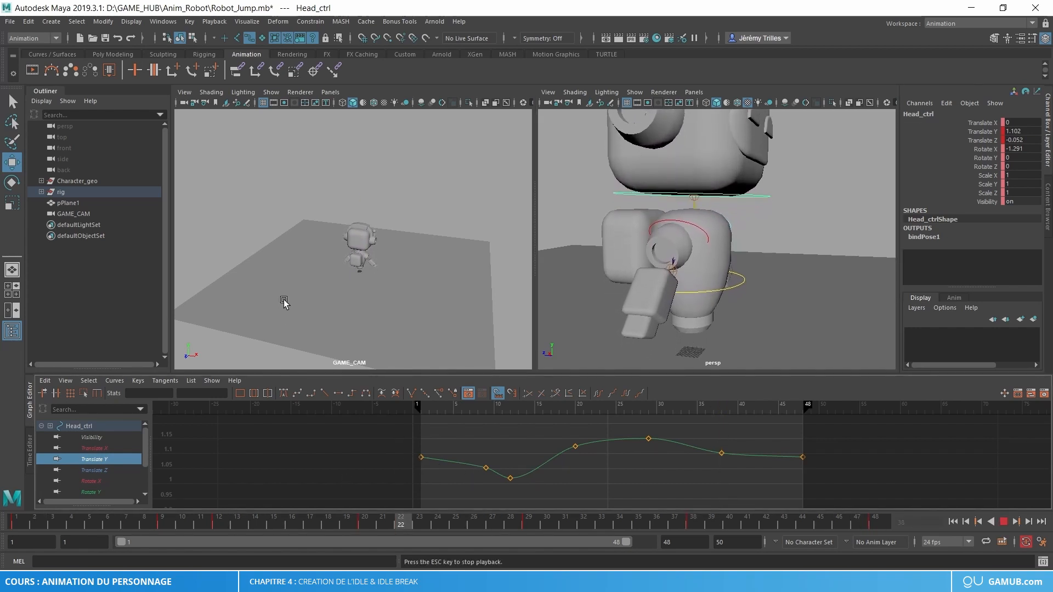
pyautogui.scroll(4, 425, 272)
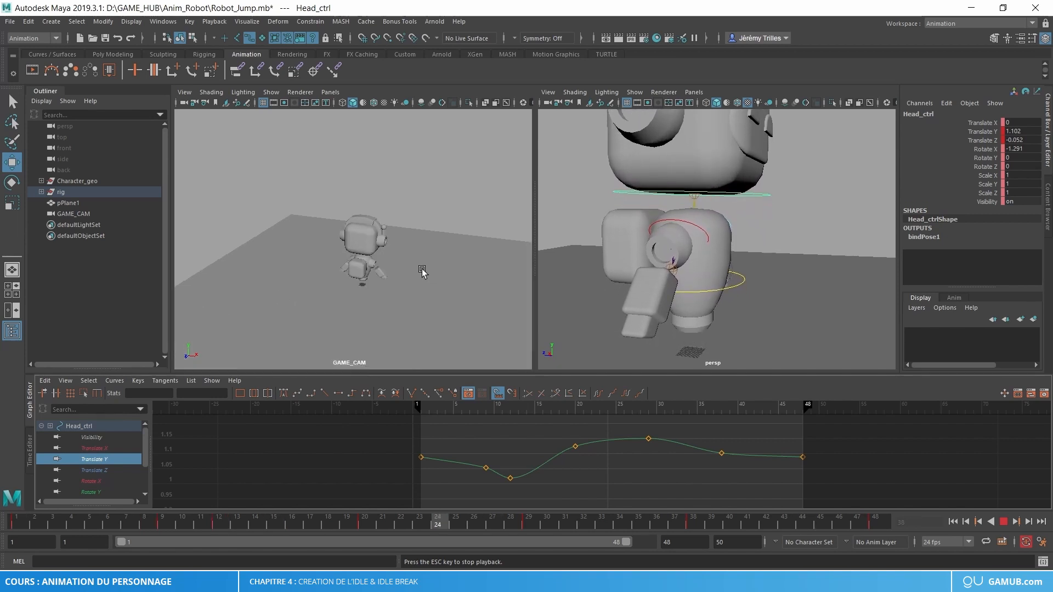
pyautogui.keyDown('alt'); pyautogui.moveTo(423, 273); pyautogui.dragTo(414, 297); pyautogui.keyUp('alt')
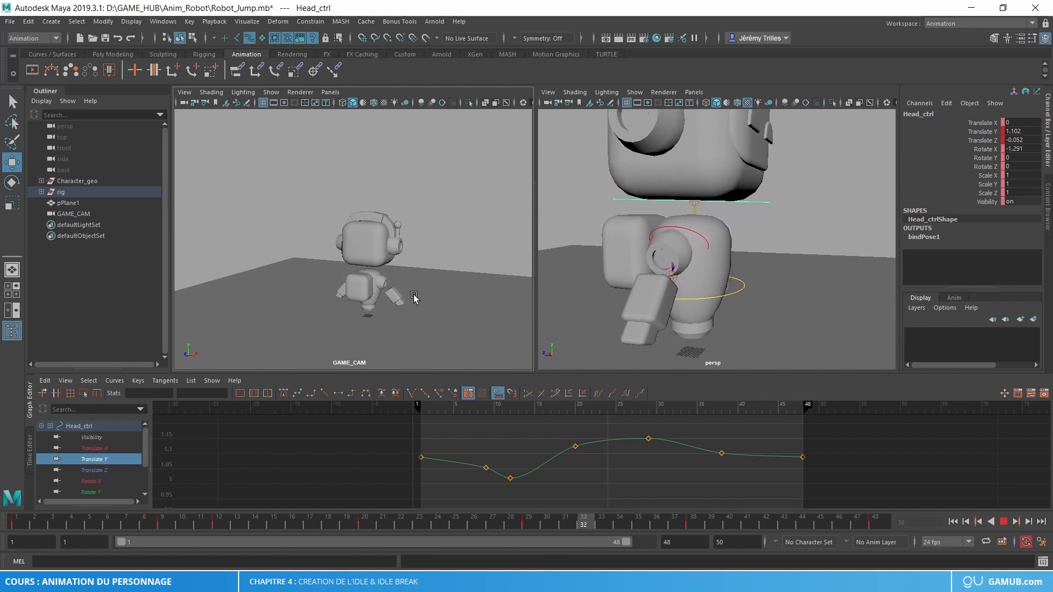
pyautogui.press('Escape')
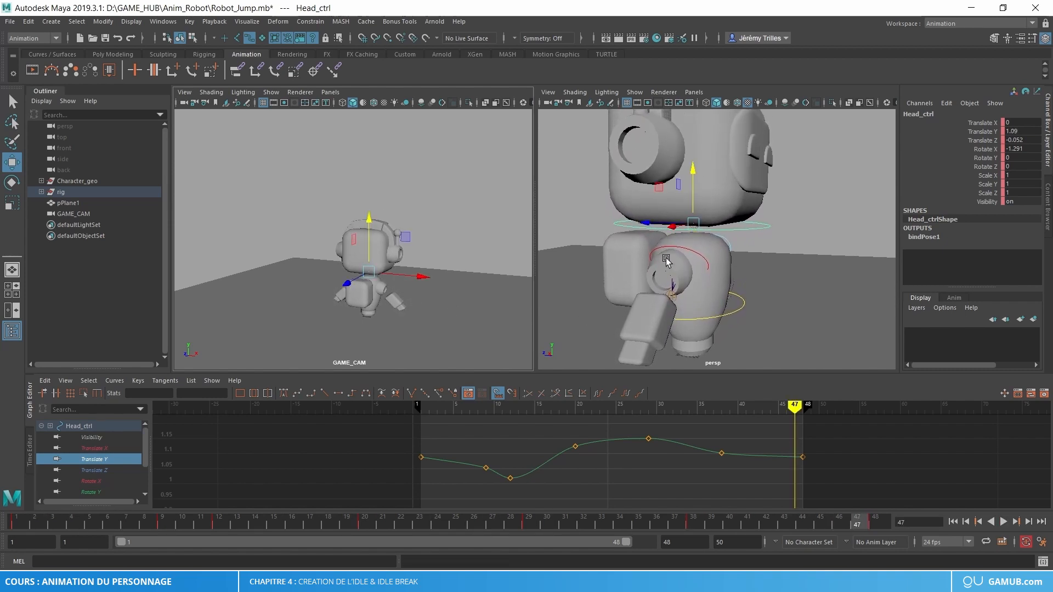
# Key both arm controls at frame 20, move that key to frame 14, and play the loop.
pyautogui.click(703, 260)
pyautogui.keyDown('alt'); pyautogui.moveTo(740, 287); pyautogui.dragTo(631, 296); pyautogui.keyUp('alt')
pyautogui.keyDown('shift'); pyautogui.click(725, 250); pyautogui.keyUp('shift')
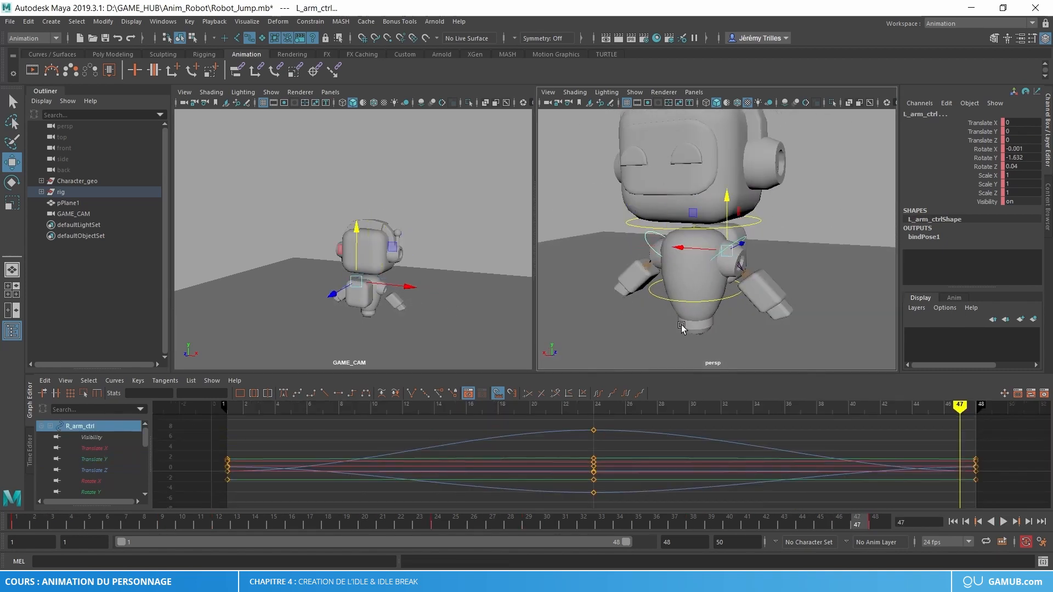
pyautogui.hotkey('alt', 'v')
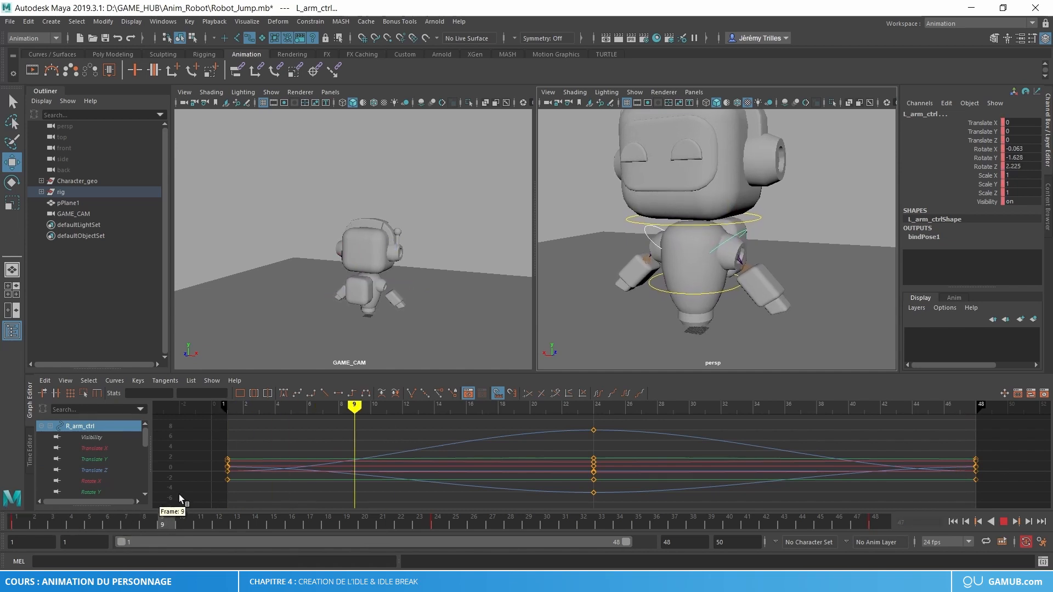
pyautogui.moveTo(403, 459); pyautogui.dragTo(236, 492)
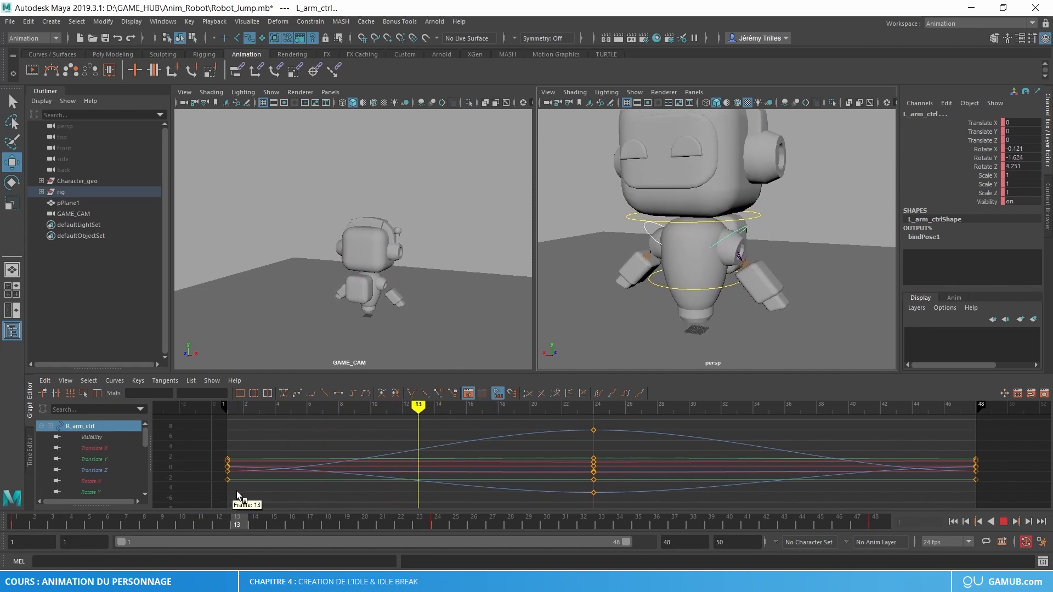
pyautogui.moveTo(401, 522); pyautogui.dragTo(374, 524)
pyautogui.press('s')
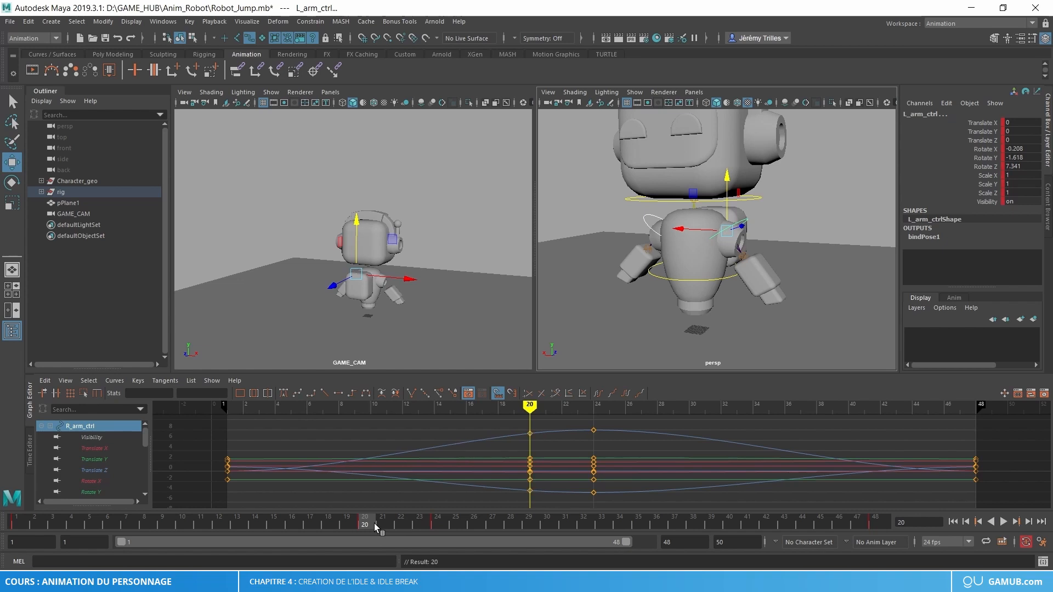
pyautogui.keyDown('shift'); pyautogui.click(374, 524); pyautogui.keyUp('shift')
pyautogui.moveTo(366, 525); pyautogui.dragTo(253, 525)
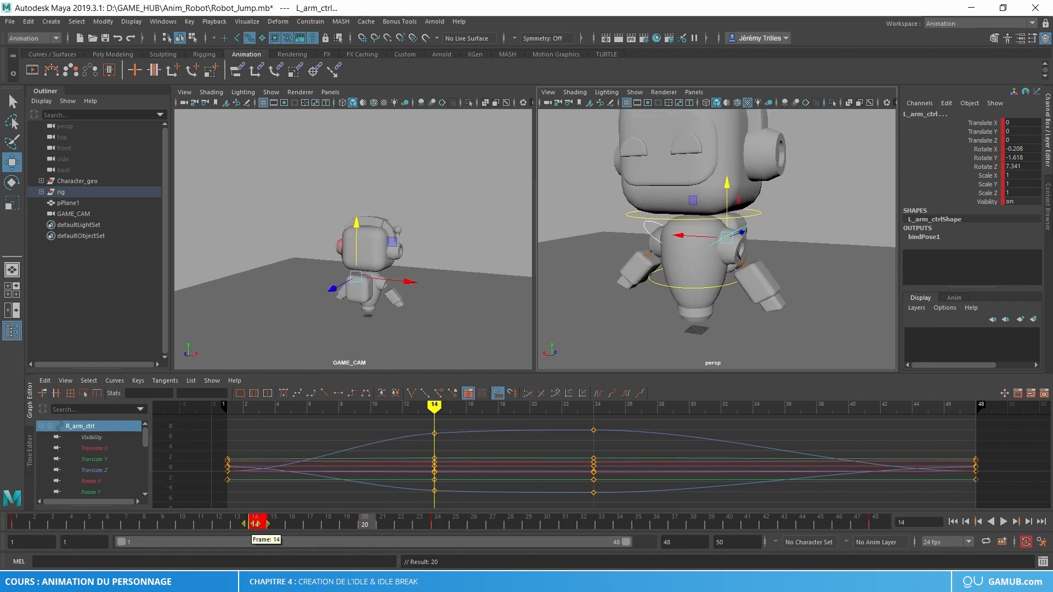
pyautogui.click(24, 528)
pyautogui.hotkey('alt', 'v')
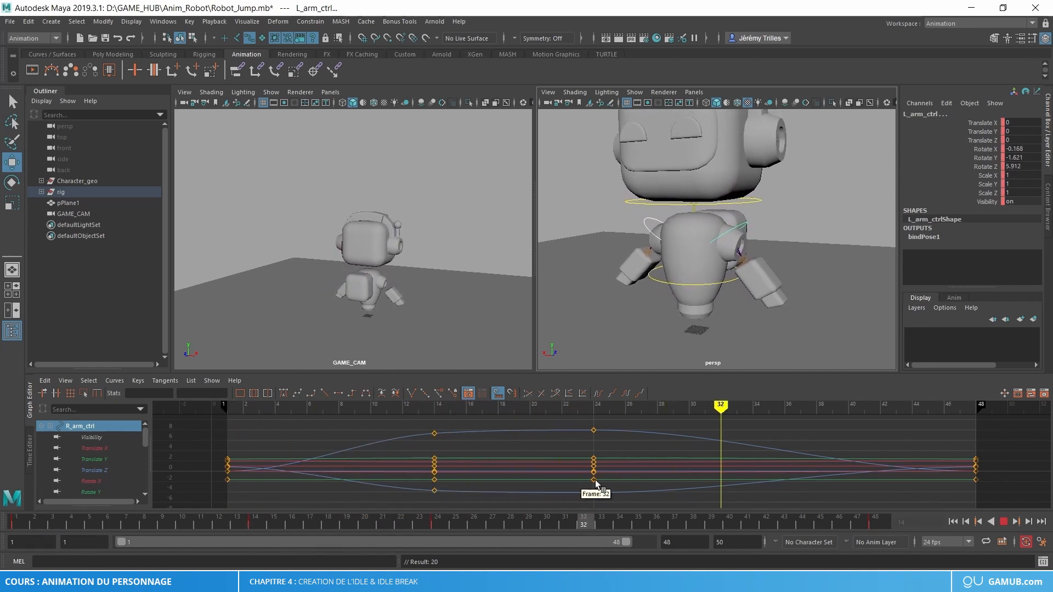
# Key both arm controls at frame 26, move that key to frame 34, and play the loop.
pyautogui.moveTo(438, 523)
pyautogui.mouseDown()
pyautogui.moveTo(471, 520)
pyautogui.moveTo(269, 521)
pyautogui.moveTo(580, 520)
pyautogui.moveTo(450, 520)
pyautogui.mouseUp()
pyautogui.moveTo(468, 518); pyautogui.dragTo(481, 520)
pyautogui.press('s')
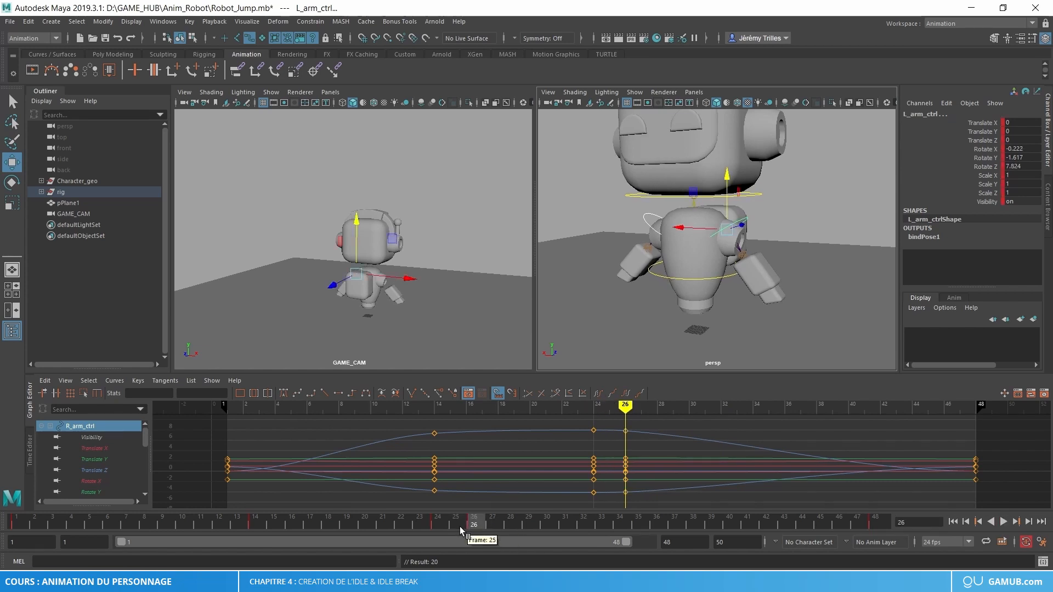
pyautogui.keyDown('shift'); pyautogui.click(475, 524); pyautogui.keyUp('shift')
pyautogui.moveTo(475, 524); pyautogui.dragTo(622, 523)
pyautogui.click(439, 524)
pyautogui.moveTo(441, 527); pyautogui.dragTo(0, 543)
pyautogui.hotkey('alt', 'v')
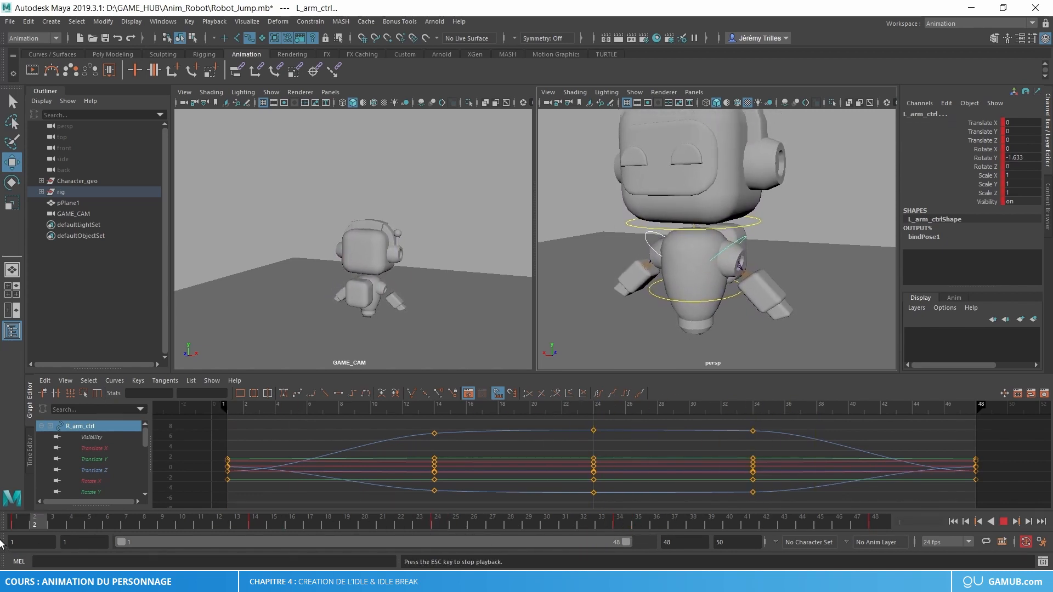
pyautogui.press('Escape')
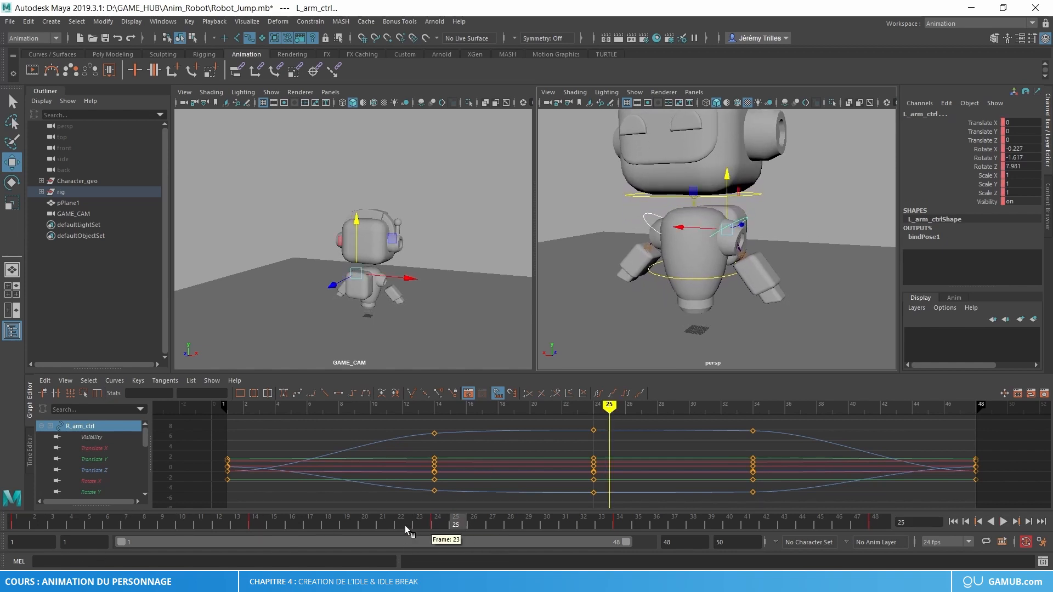
# Rotate the left arm control to a Rotate Z of 9.844 at frame 24.
pyautogui.click(437, 522)
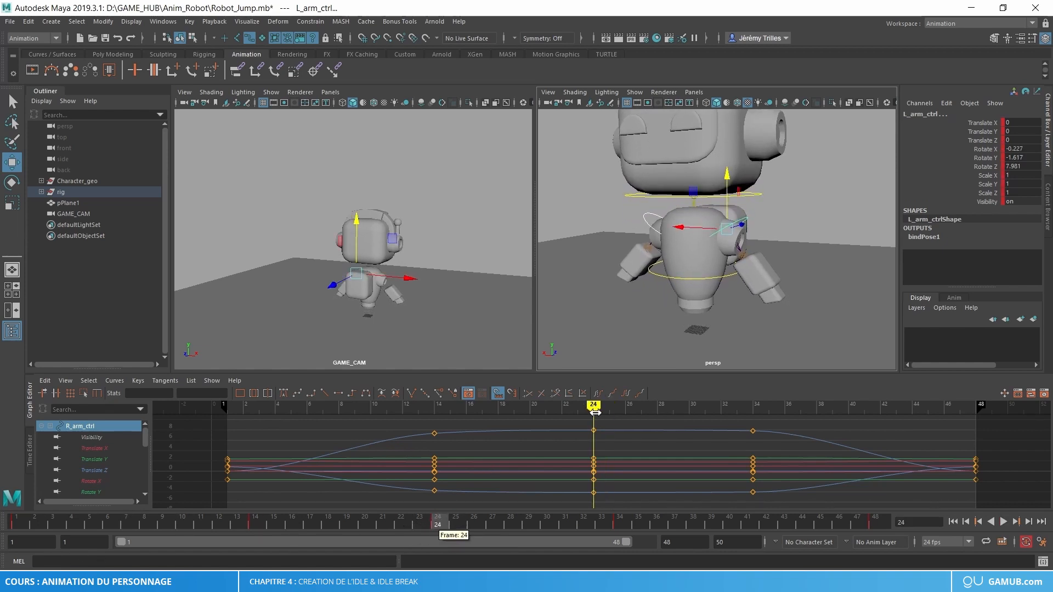
pyautogui.click(748, 214)
pyautogui.click(746, 218)
pyautogui.press('e')
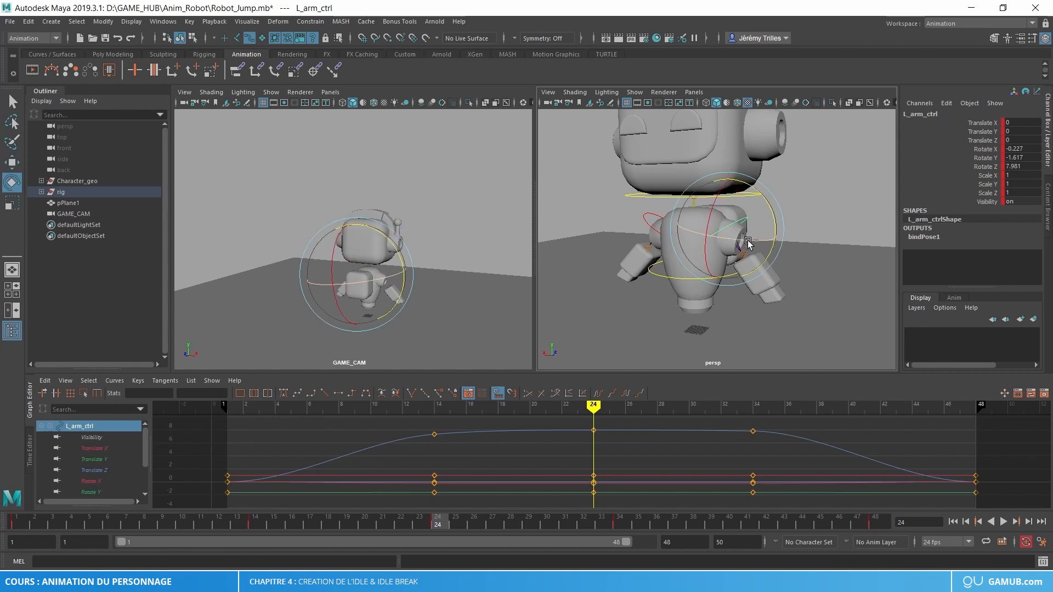
pyautogui.moveTo(748, 241); pyautogui.dragTo(649, 224)
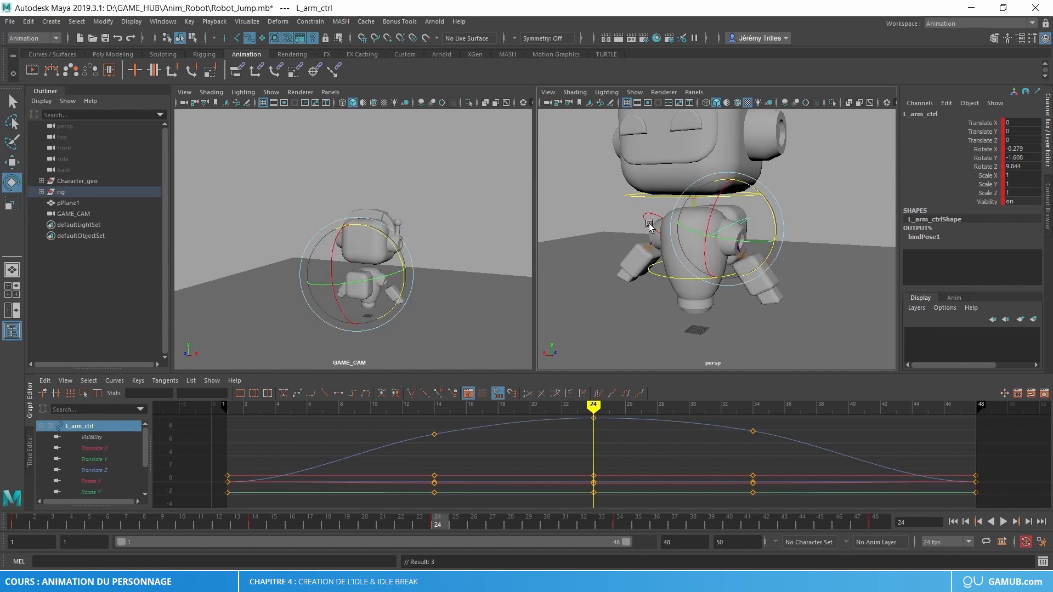
# Rotate the right arm control to a Rotate Z of -5.804 at frame 24 and play the loop from a wider front view.
pyautogui.click(649, 220)
pyautogui.click(649, 220)
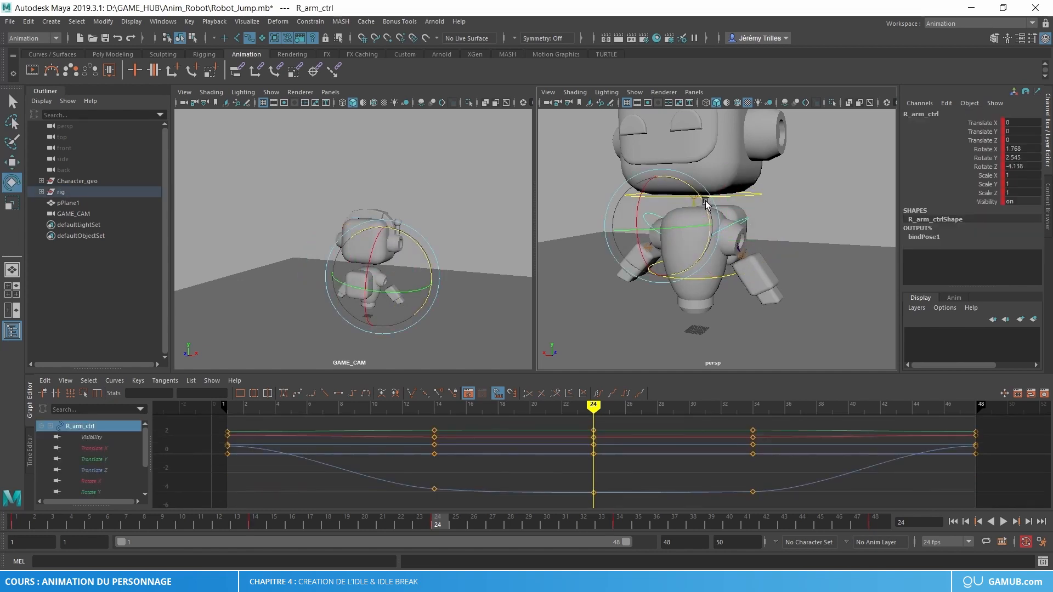
pyautogui.hotkey('ctrl', 'z')
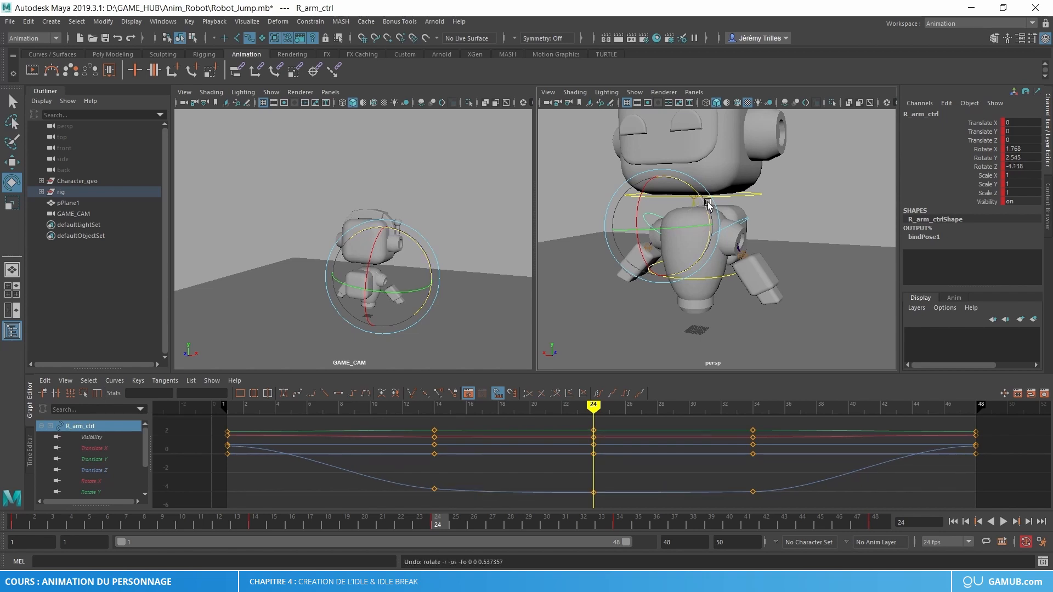
pyautogui.moveTo(706, 202); pyautogui.dragTo(699, 197)
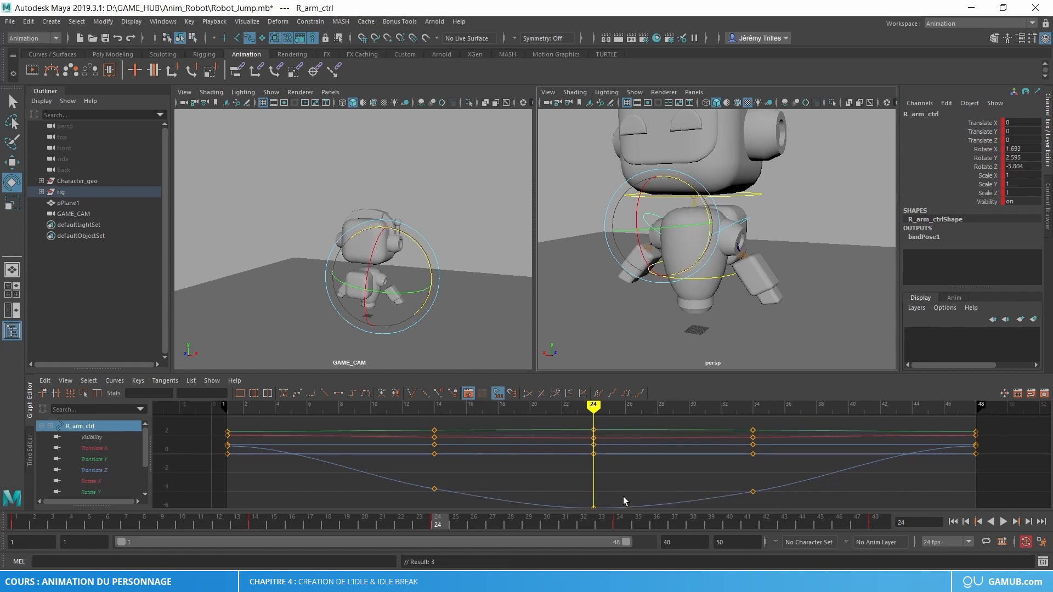
pyautogui.hotkey('alt', 'v')
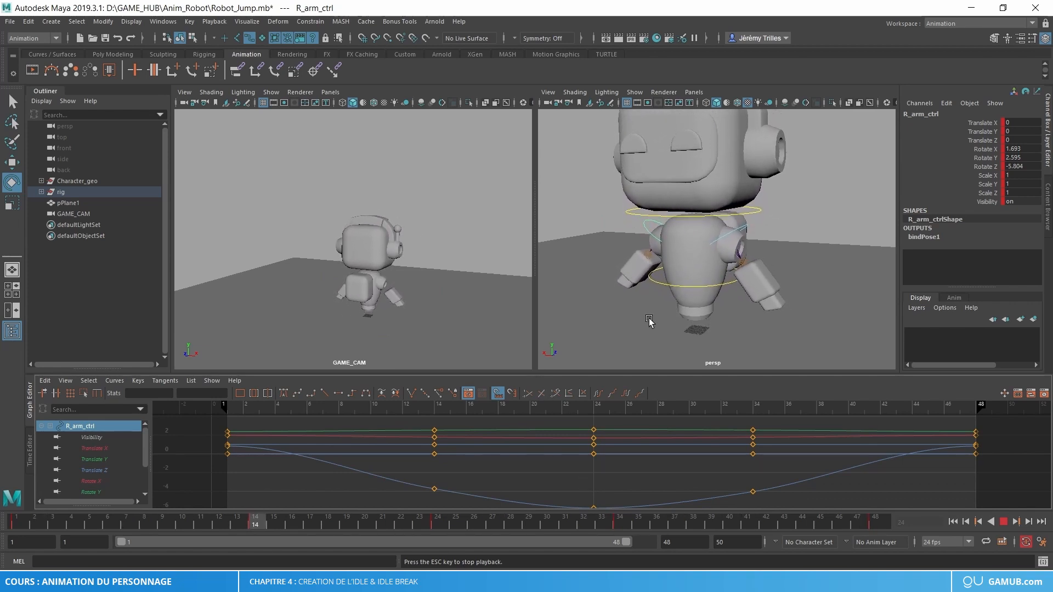
pyautogui.scroll(-5, 648, 322)
pyautogui.keyDown('alt'); pyautogui.moveTo(658, 315); pyautogui.dragTo(691, 299); pyautogui.keyUp('alt')
pyautogui.scroll(2, 690, 294)
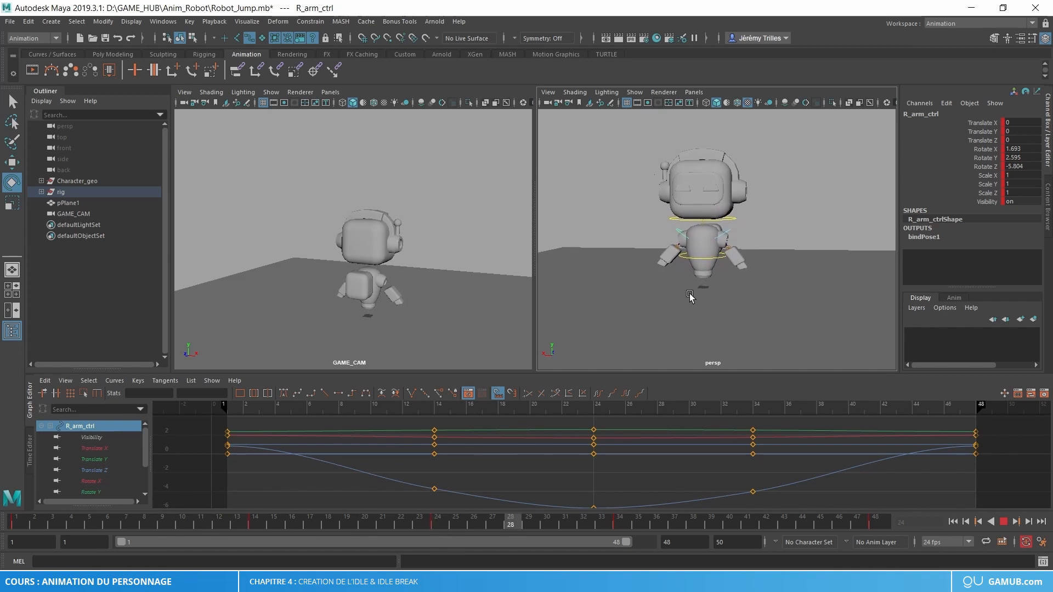
pyautogui.press('Escape')
# Compare the animation curves of the left and right arm controls in the Graph Editor.
pyautogui.press('w')
pyautogui.scroll(5, 743, 247)
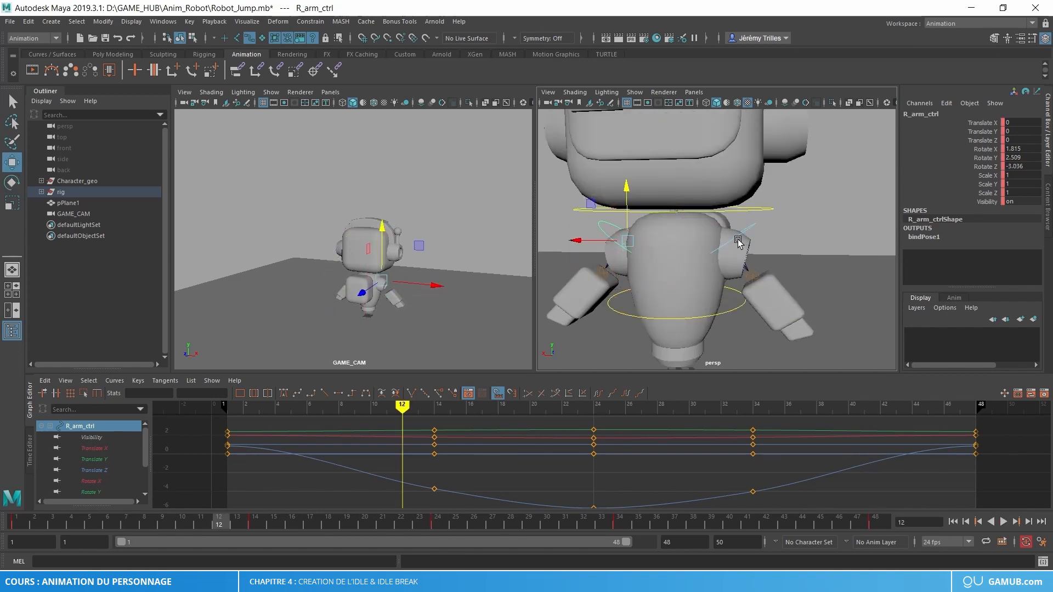
pyautogui.click(736, 243)
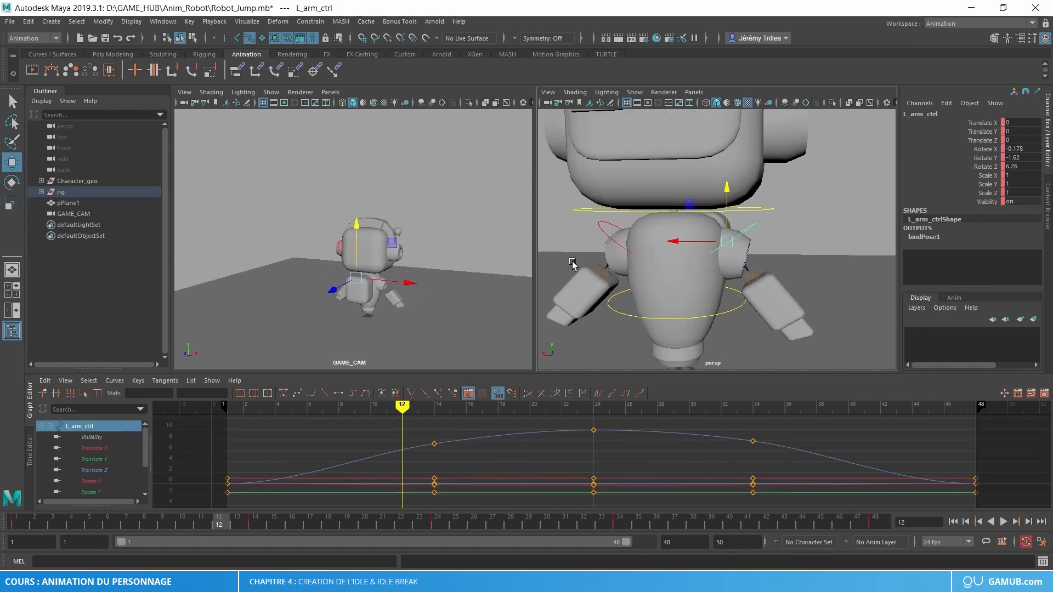
pyautogui.click(612, 244)
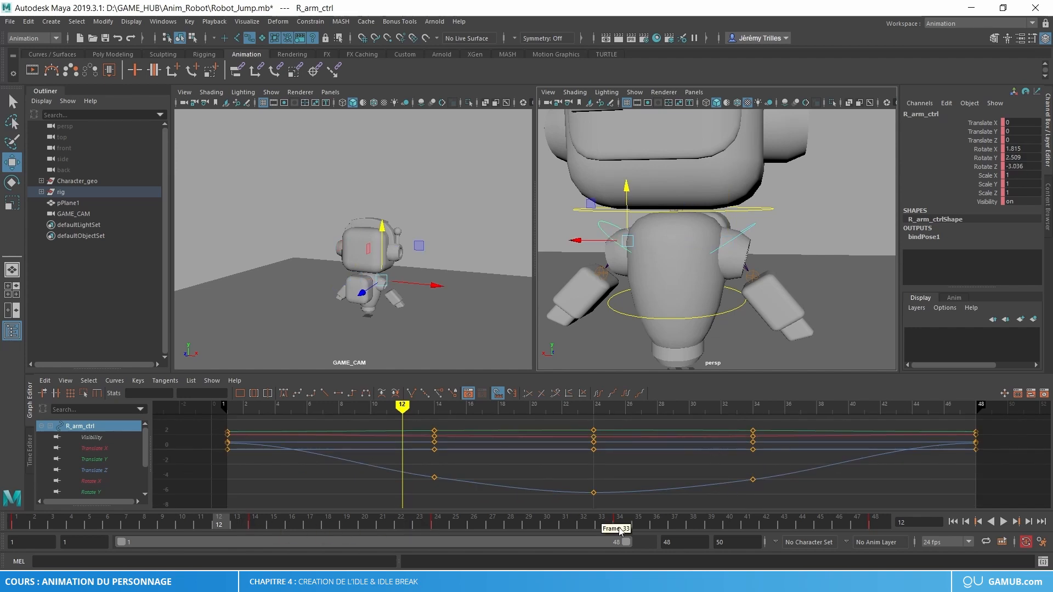
pyautogui.click(725, 247)
pyautogui.scroll(-3, 726, 247)
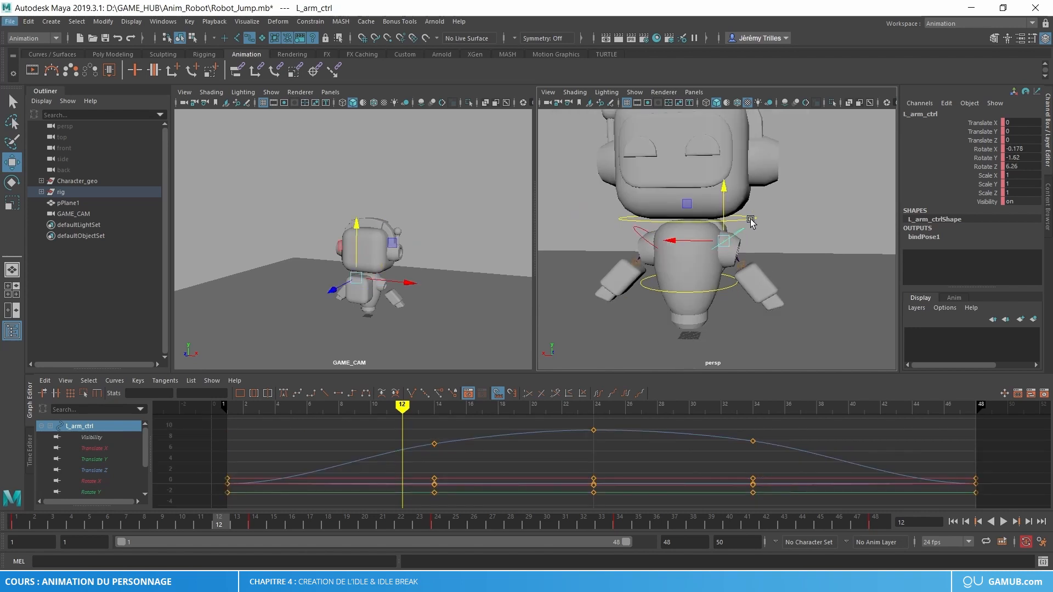
# Select the head, arm and pelvis controls together, inspect the head control's curves on their own, and play the loop.
pyautogui.keyDown('shift'); pyautogui.click(712, 222); pyautogui.keyUp('shift')
pyautogui.keyDown('shift'); pyautogui.click(641, 235); pyautogui.keyUp('shift')
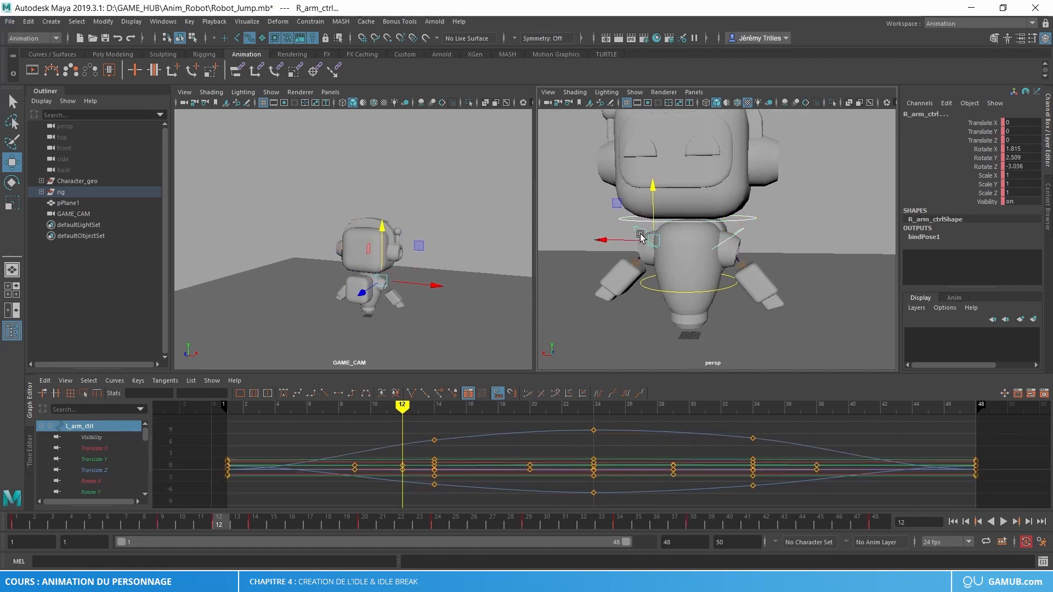
pyautogui.keyDown('shift'); pyautogui.click(652, 289); pyautogui.keyUp('shift')
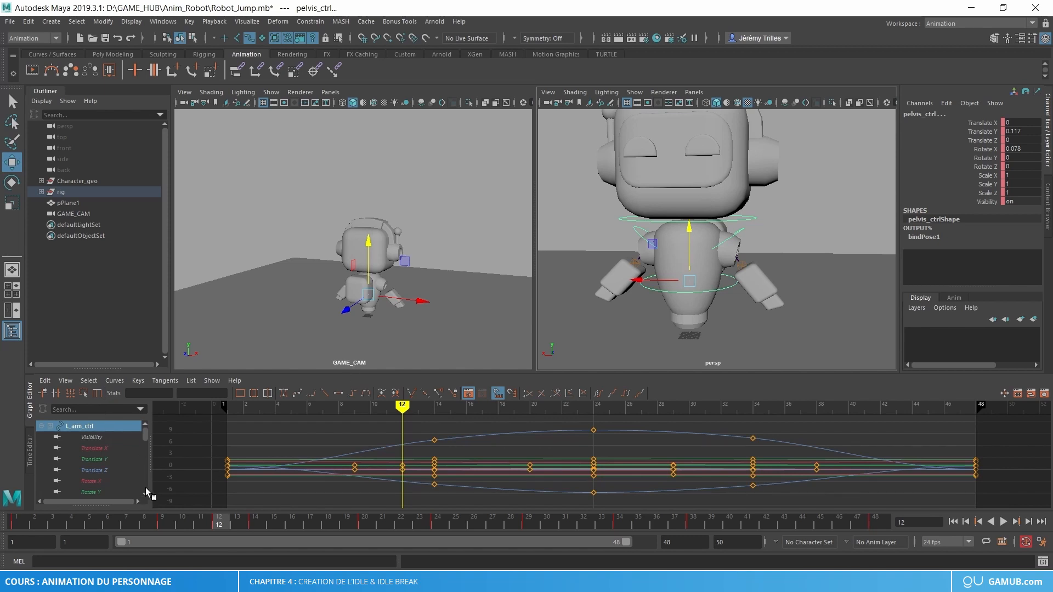
pyautogui.scroll(-5, 144, 492)
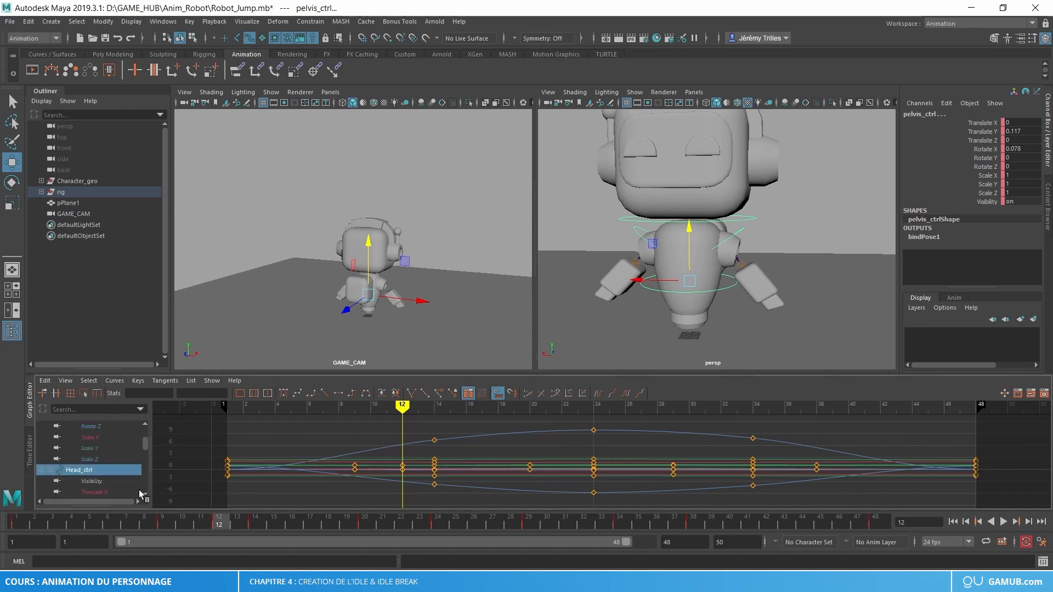
pyautogui.click(116, 471)
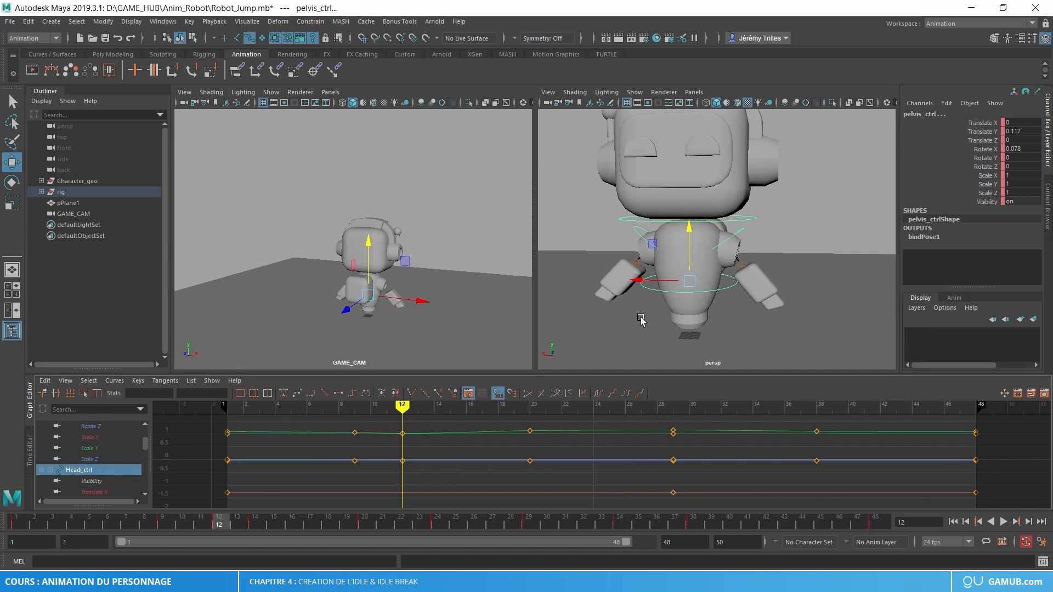
pyautogui.click(720, 248)
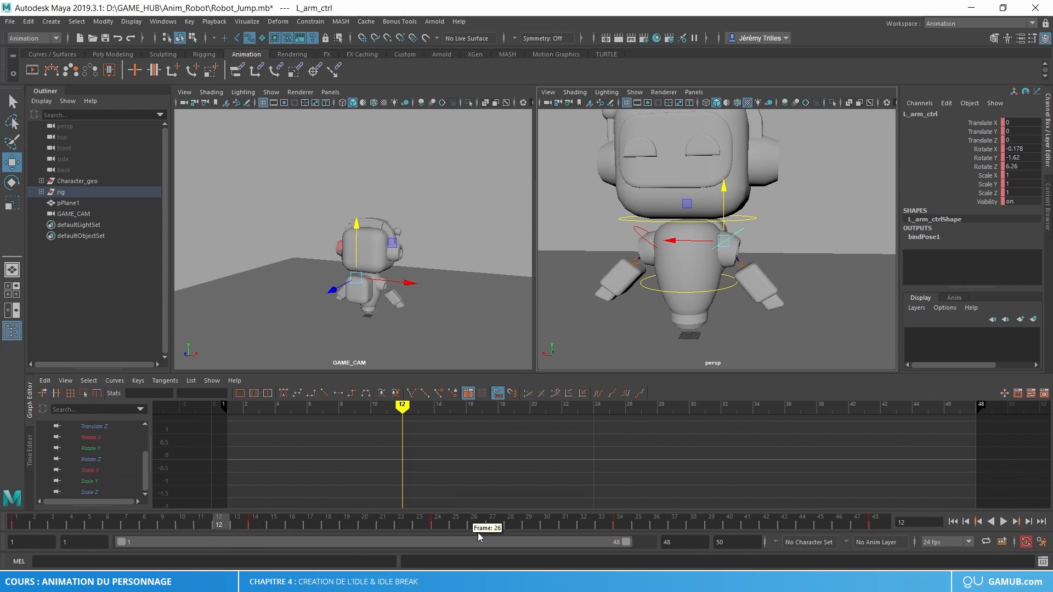
pyautogui.hotkey('alt', 'v')
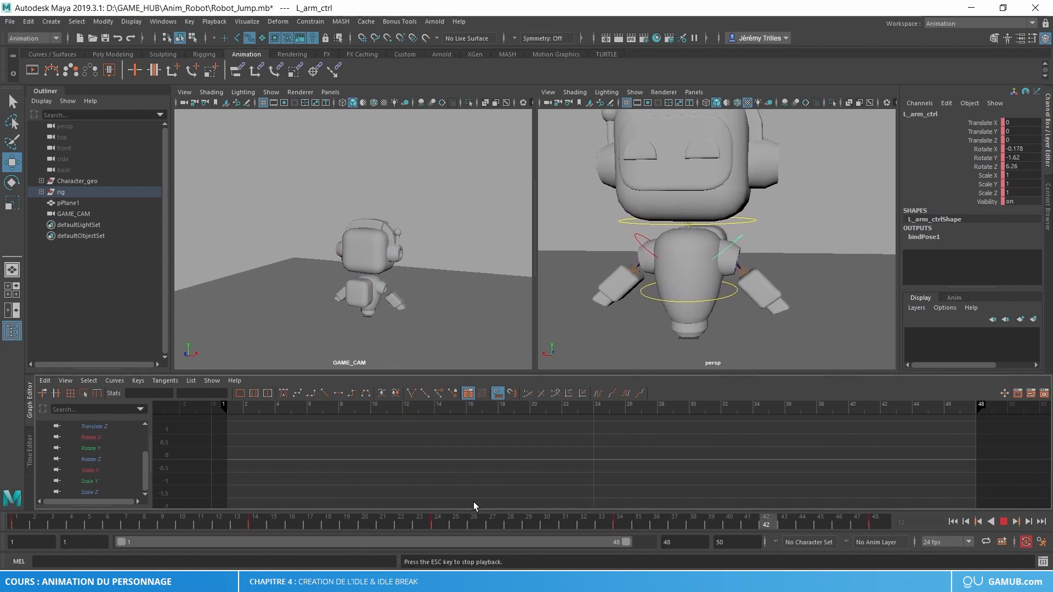
pyautogui.press('Escape')
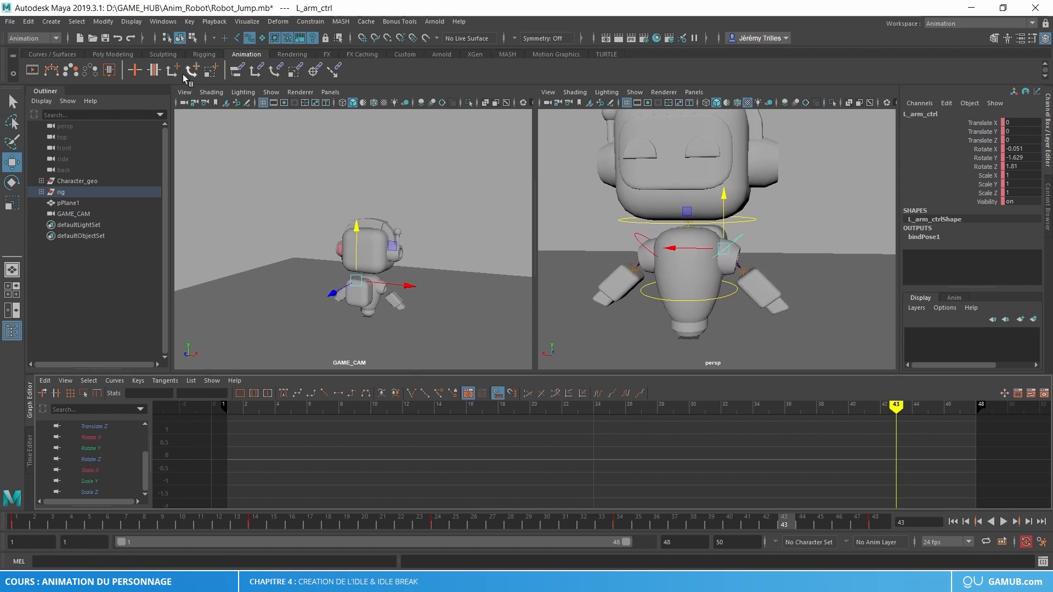
# Save the scene as a new file, Robot_Idle.mb, in the Anim_Robot folder.
pyautogui.click(10, 21)
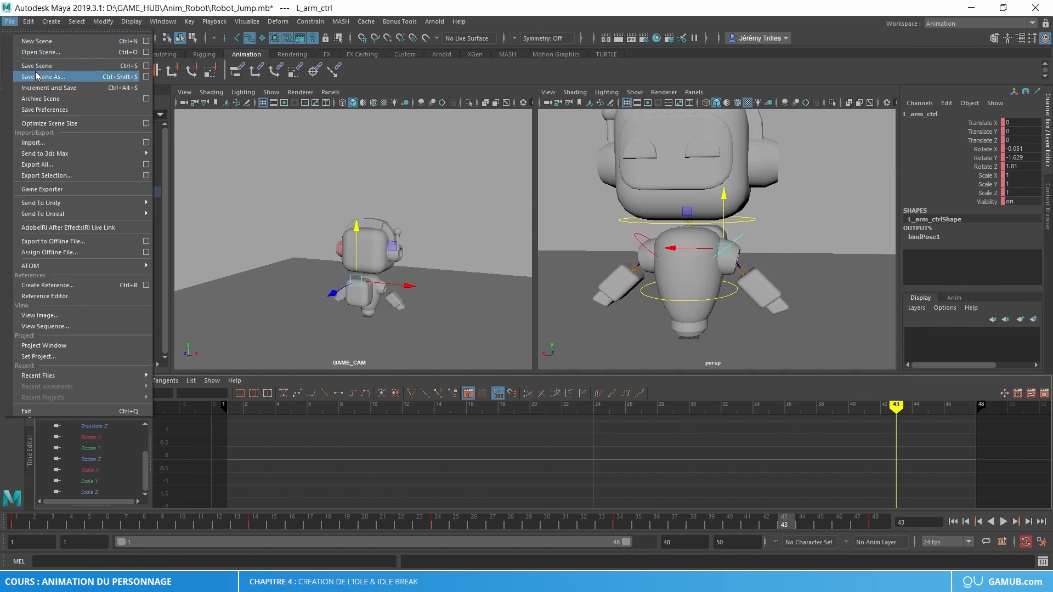
pyautogui.click(32, 74)
pyautogui.moveTo(141, 496); pyautogui.dragTo(149, 496)
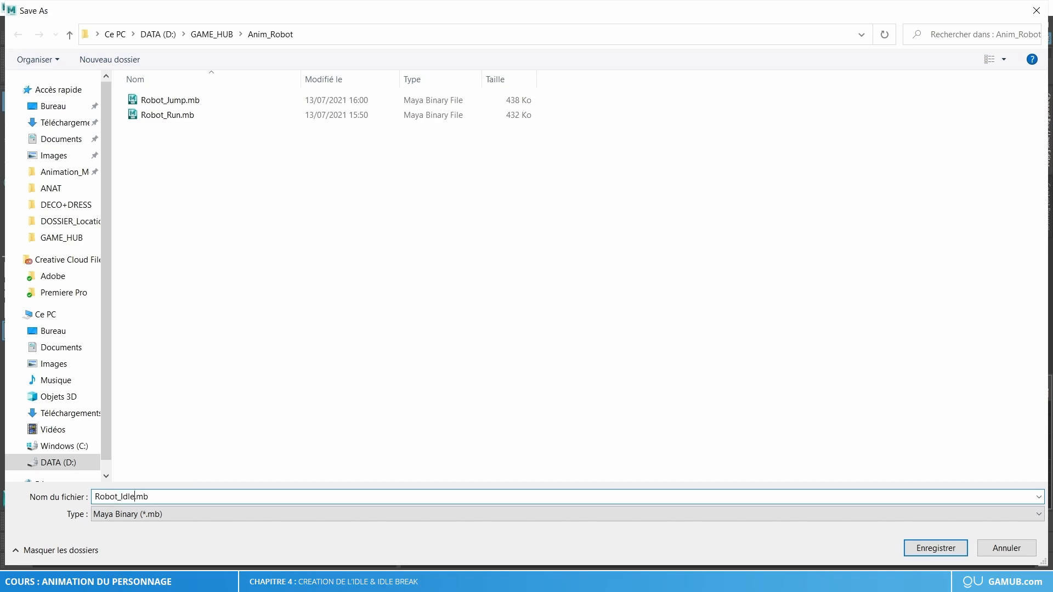
pyautogui.press('Return')
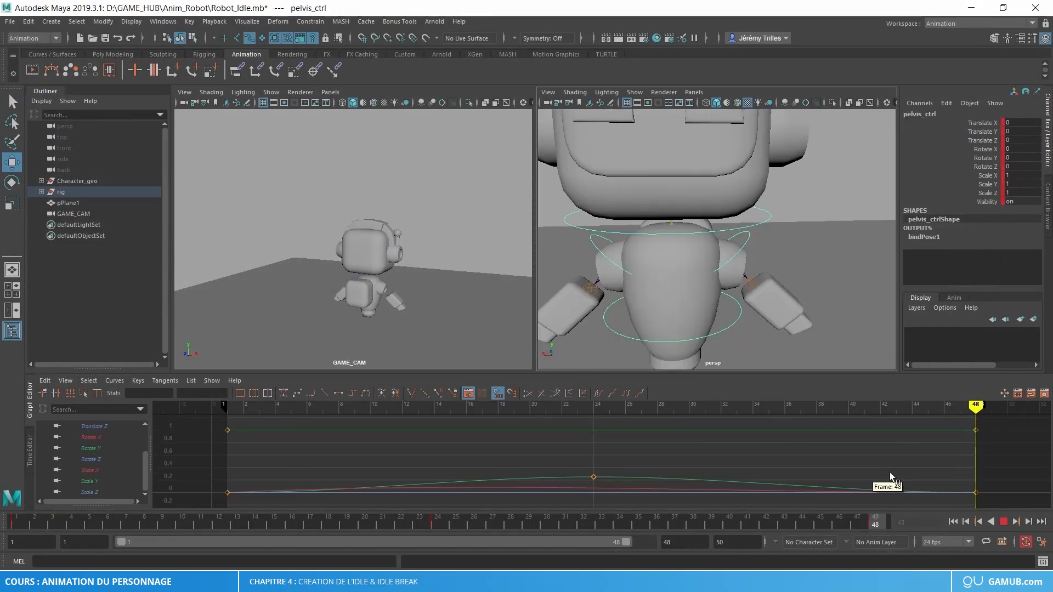
# Extend the timeline's playback range to end at frame 96.
pyautogui.scroll(-5, 768, 250)
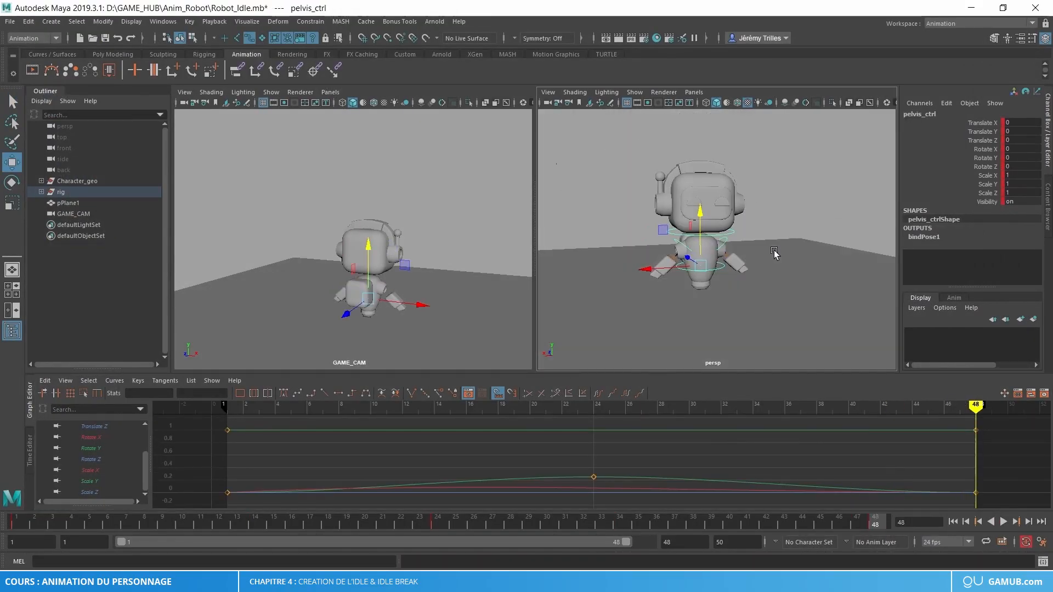
pyautogui.scroll(5, 768, 250)
pyautogui.keyDown('alt'); pyautogui.moveTo(768, 251); pyautogui.dragTo(799, 253); pyautogui.keyUp('alt')
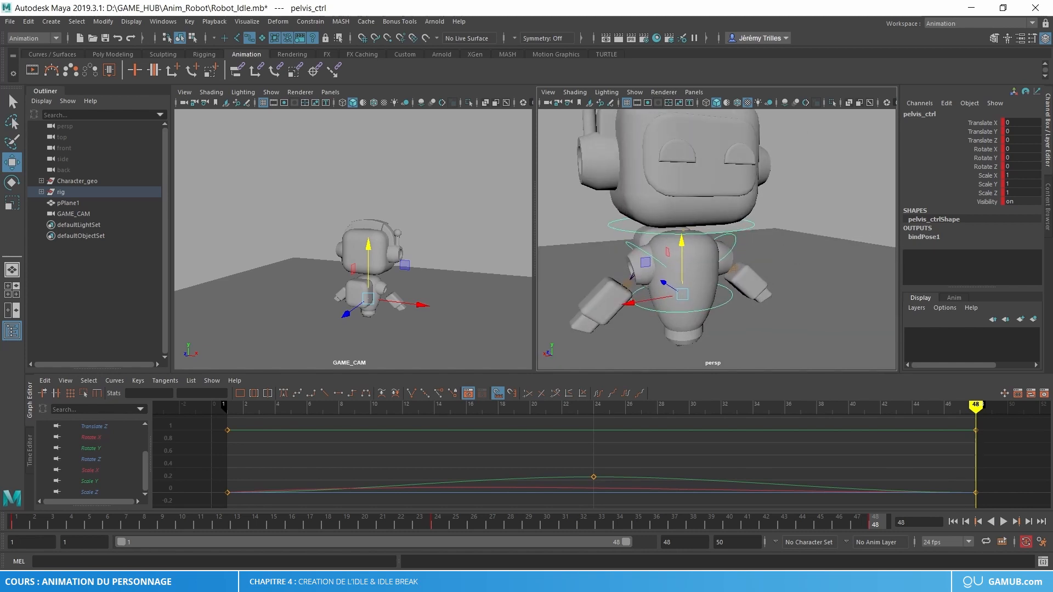
pyautogui.doubleClick(685, 541)
pyautogui.write('96')
pyautogui.press('Return')
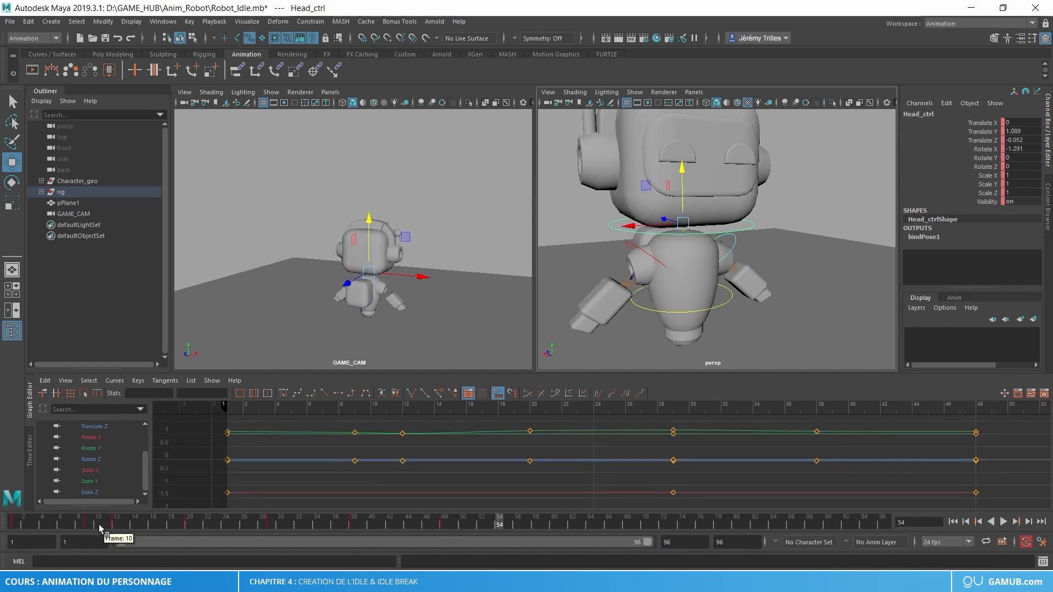
# Try rotating the head control to a turned, tilted pose at frame 54, and undo the rotation.
pyautogui.keyDown('alt'); pyautogui.moveTo(797, 186); pyautogui.dragTo(691, 212, button='right'); pyautogui.keyUp('alt')
pyautogui.keyDown('alt'); pyautogui.moveTo(691, 213); pyautogui.dragTo(830, 219); pyautogui.keyUp('alt')
pyautogui.press('e')
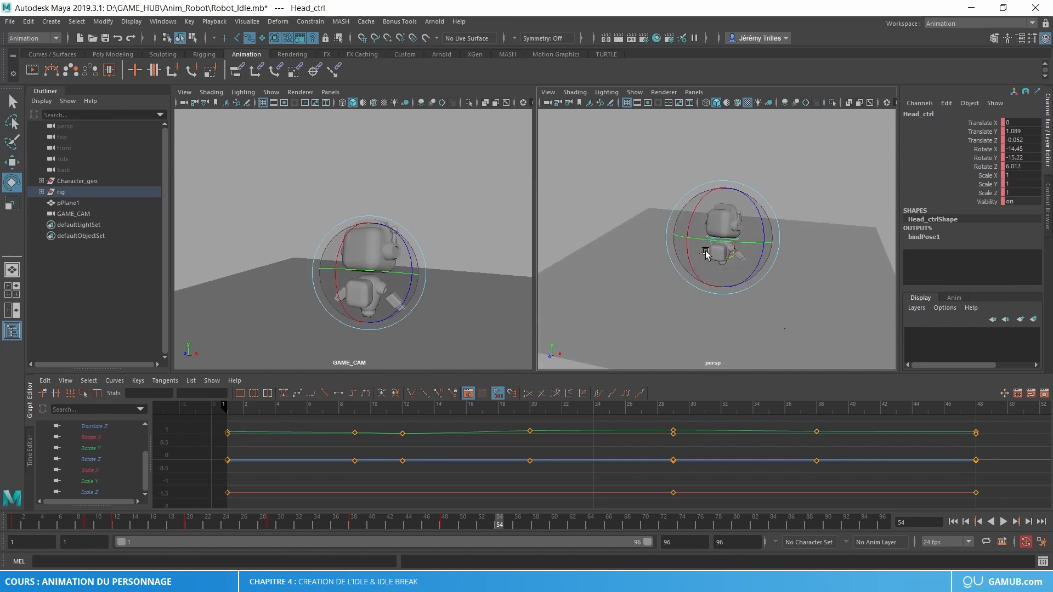
pyautogui.moveTo(706, 249); pyautogui.dragTo(759, 264)
pyautogui.hotkey('ctrl', 'z')
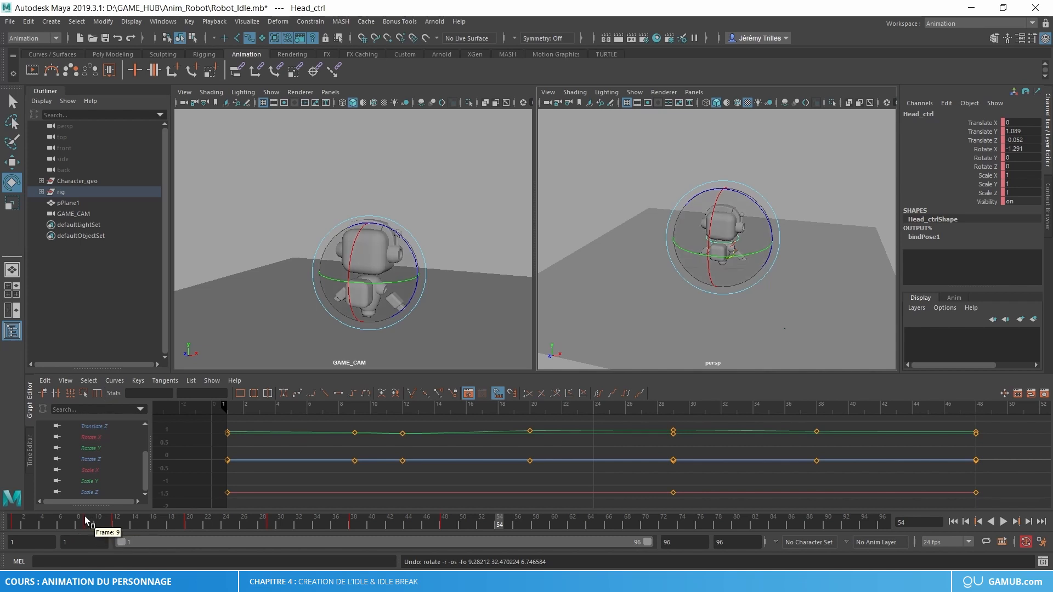
# Delete the head control's keys from frame 7 through frame 57, keeping its first key.
pyautogui.keyDown('shift'); pyautogui.moveTo(70, 519); pyautogui.dragTo(528, 518); pyautogui.keyUp('shift')
pyautogui.rightClick(530, 516)
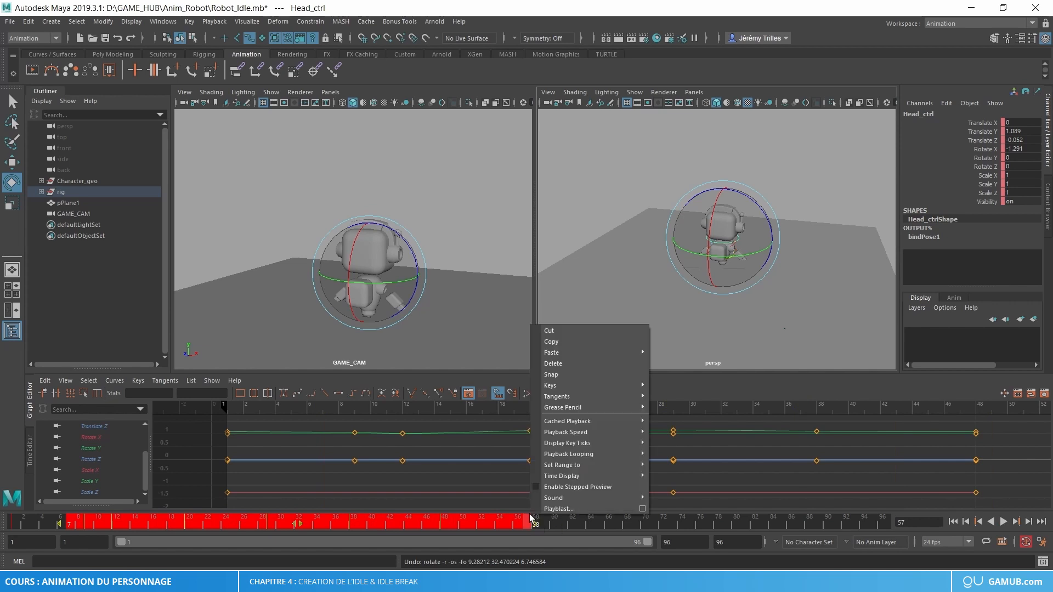
pyautogui.click(553, 364)
pyautogui.press('f')
pyautogui.press('w')
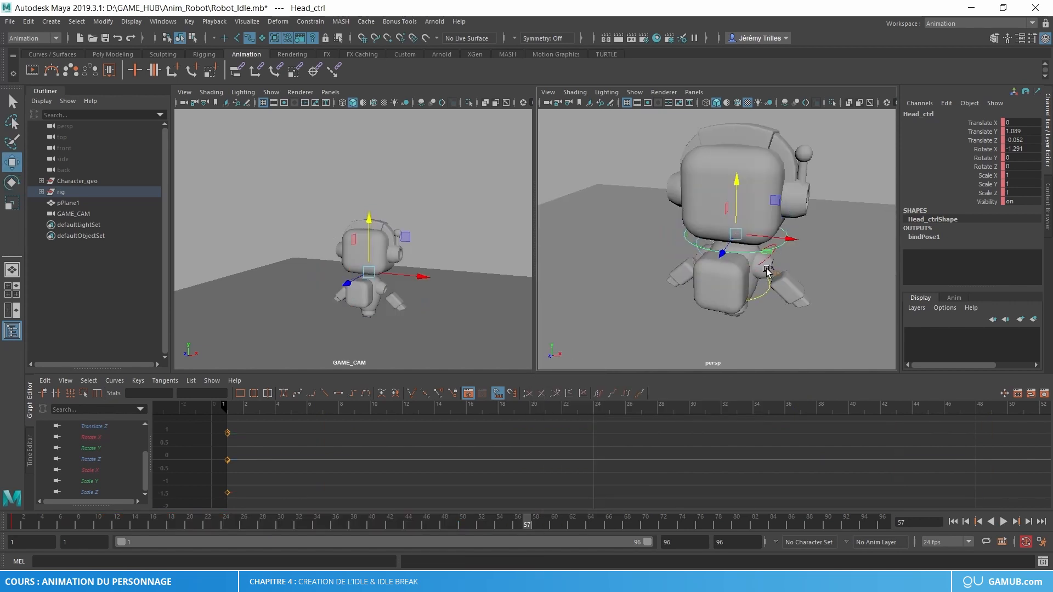
# Delete the keys of both arm controls from frame 12 through about frame 59, keeping their first keys.
pyautogui.click(767, 267)
pyautogui.scroll(5, 768, 267)
pyautogui.keyDown('alt'); pyautogui.moveTo(731, 261); pyautogui.dragTo(752, 266); pyautogui.keyUp('alt')
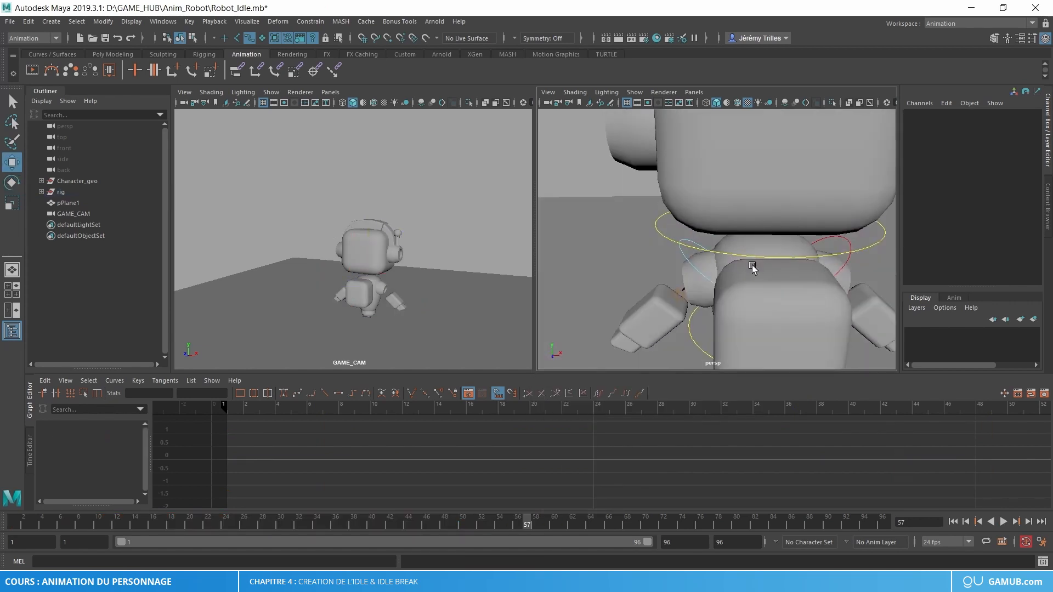
pyautogui.click(696, 267)
pyautogui.keyDown('shift'); pyautogui.click(848, 268); pyautogui.keyUp('shift')
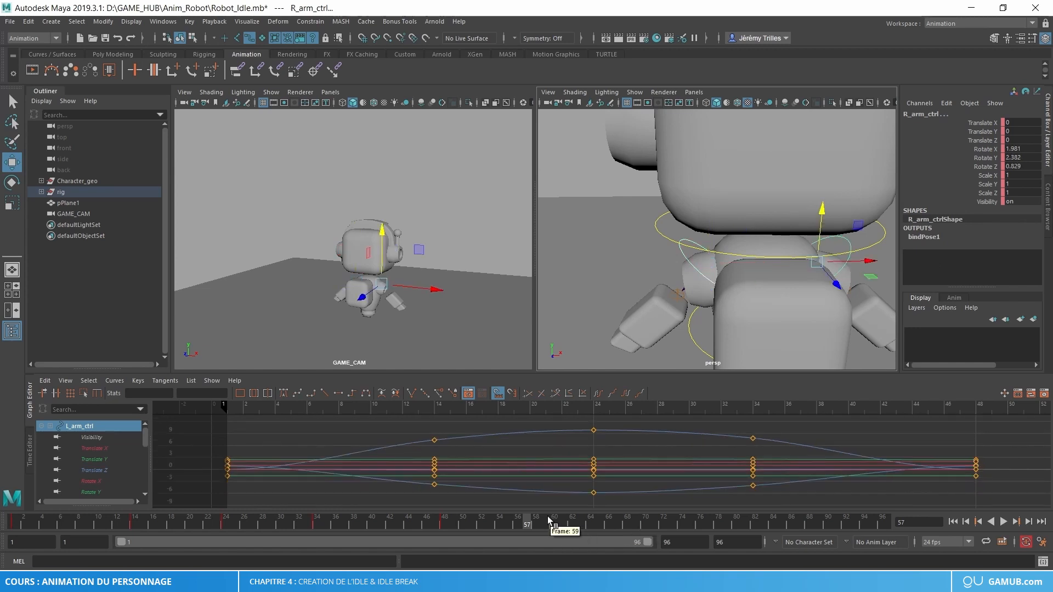
pyautogui.keyDown('shift'); pyautogui.moveTo(553, 518); pyautogui.dragTo(152, 518); pyautogui.keyUp('shift')
pyautogui.rightClick(144, 520)
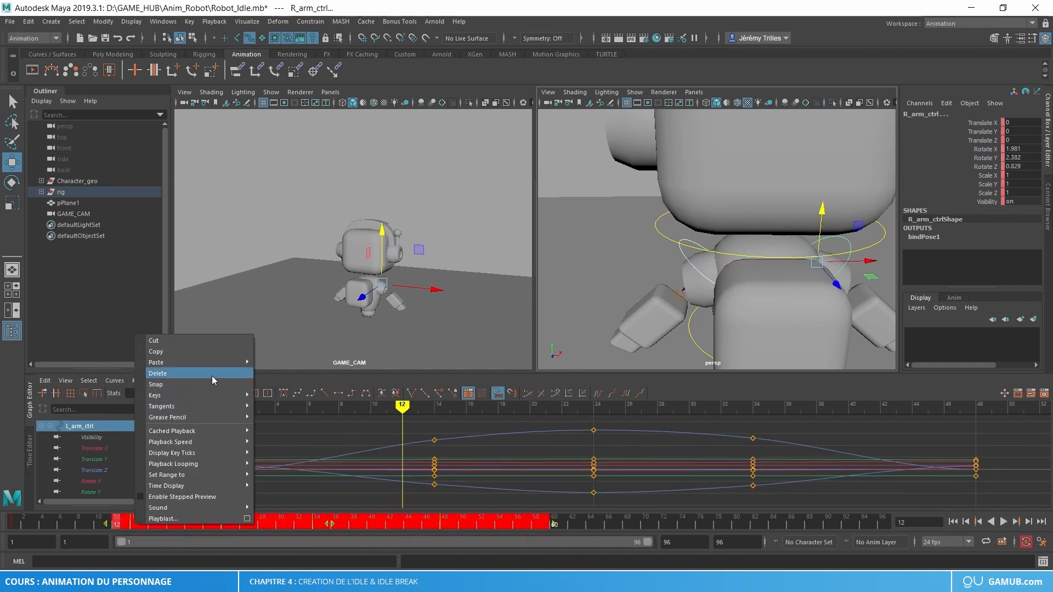
pyautogui.click(181, 373)
# Copy the pelvis control's keys in the range from frame 1 to frame 53.
pyautogui.click(700, 330)
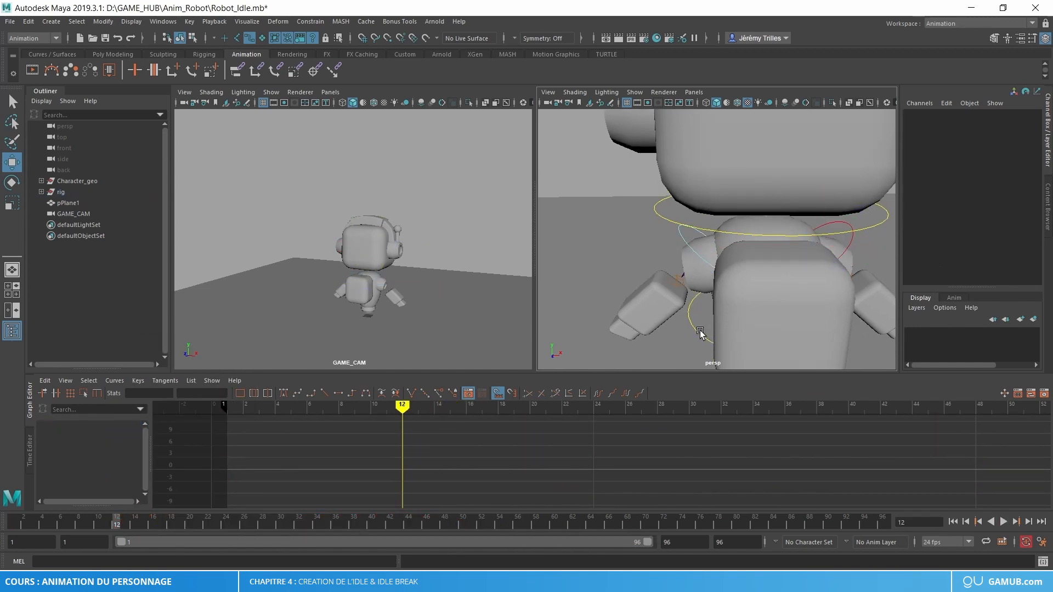
pyautogui.click(698, 330)
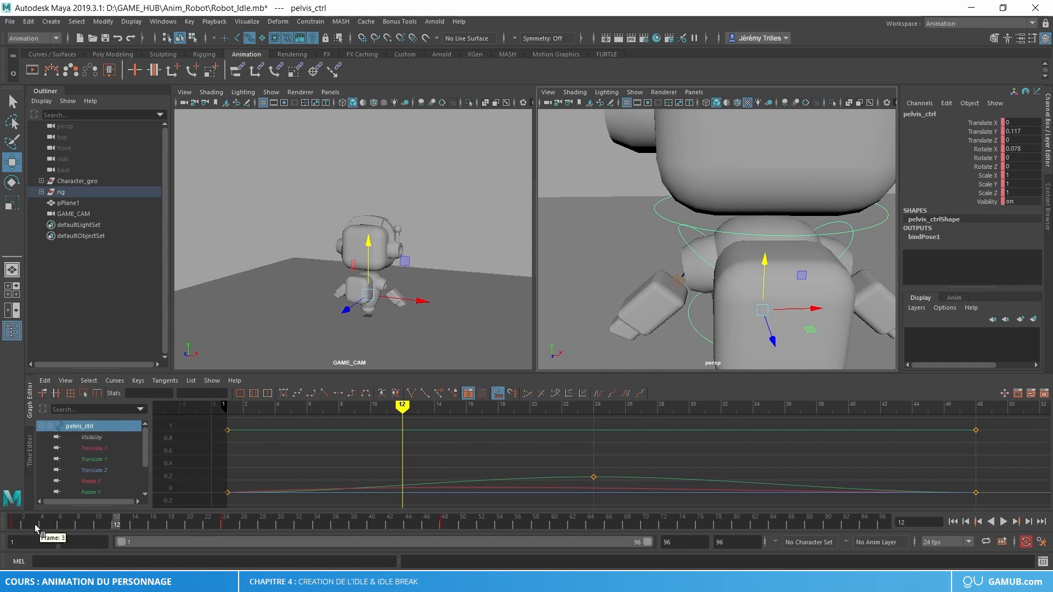
pyautogui.hotkey('alt', 'v')
pyautogui.moveTo(511, 517); pyautogui.dragTo(7, 527)
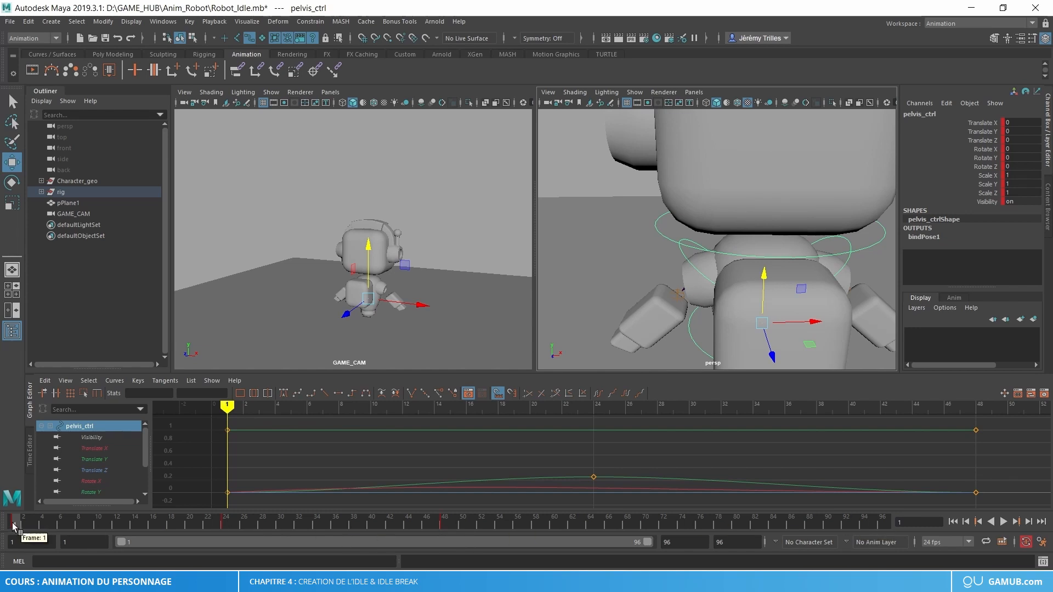
pyautogui.keyDown('shift'); pyautogui.moveTo(14, 525); pyautogui.dragTo(491, 524); pyautogui.keyUp('shift')
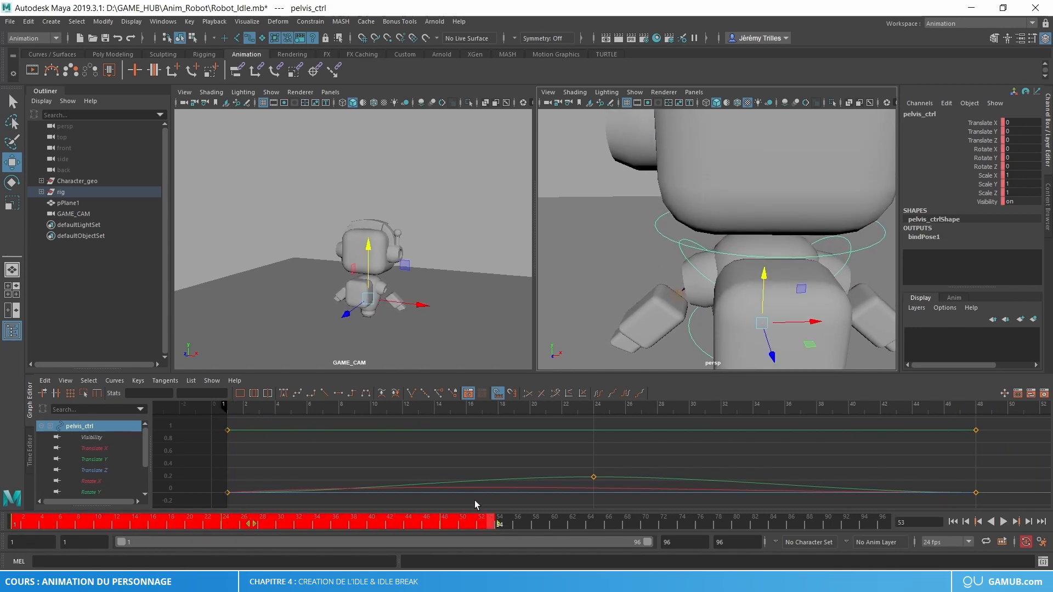
pyautogui.rightClick(176, 522)
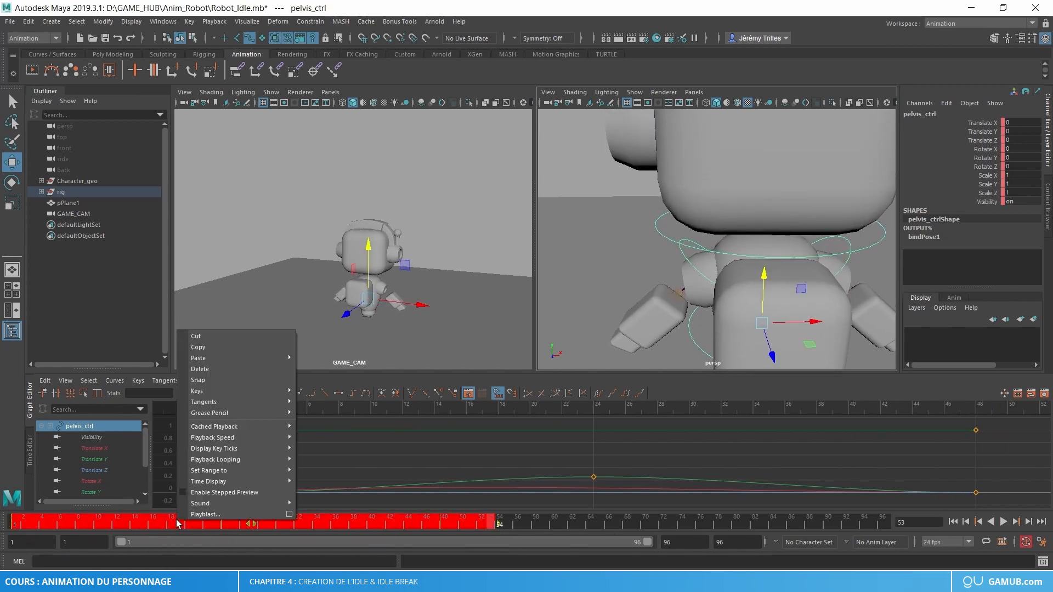
pyautogui.click(238, 346)
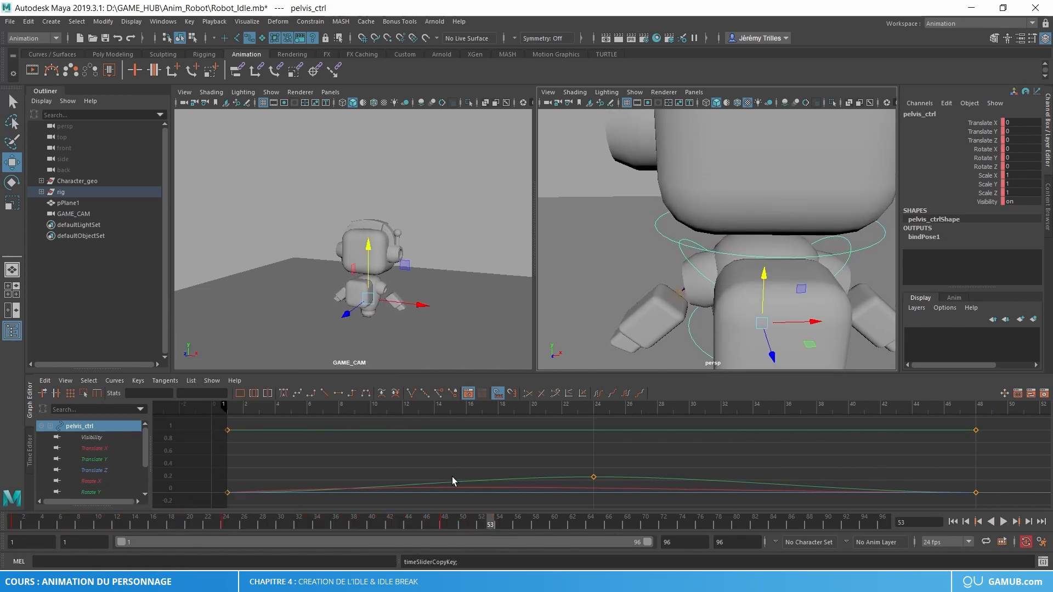
# Paste the copied pelvis control keys at frame 48 and play back the extended motion.
pyautogui.click(443, 523)
pyautogui.rightClick(443, 523)
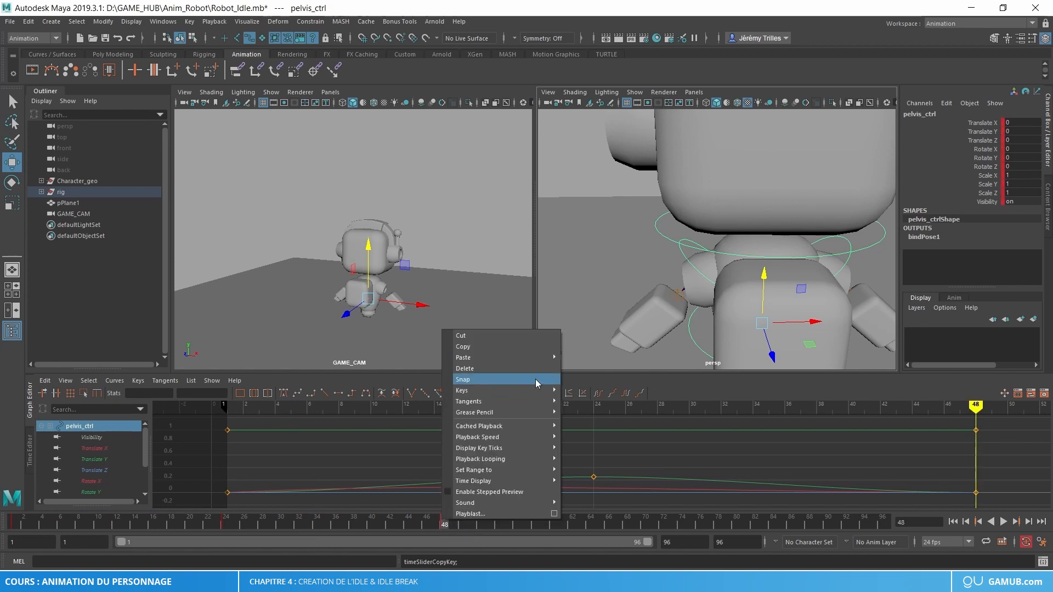
pyautogui.moveTo(540, 358)
pyautogui.click(576, 368)
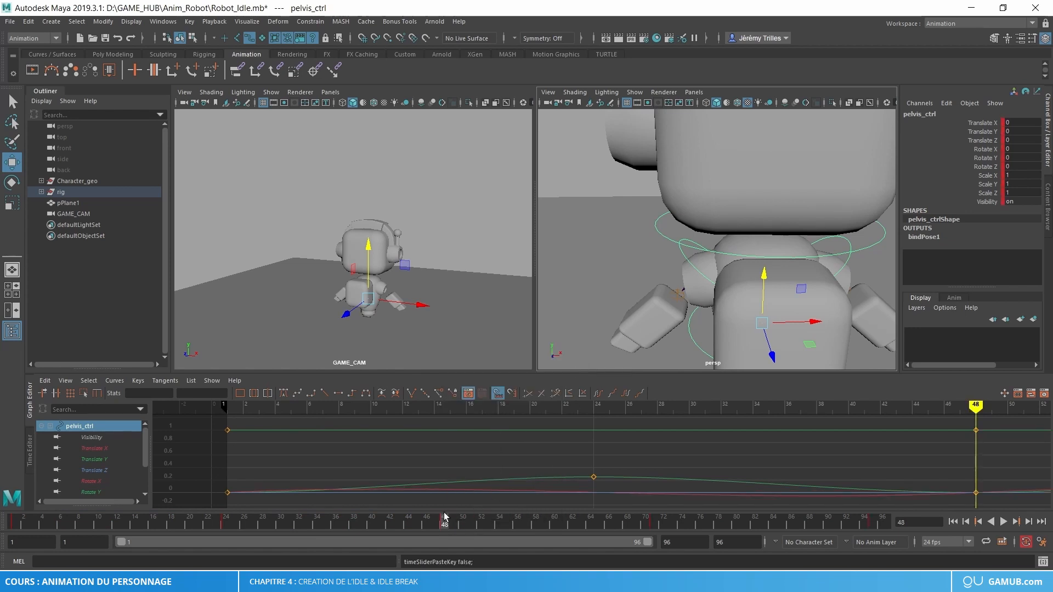
pyautogui.hotkey('alt', 'v')
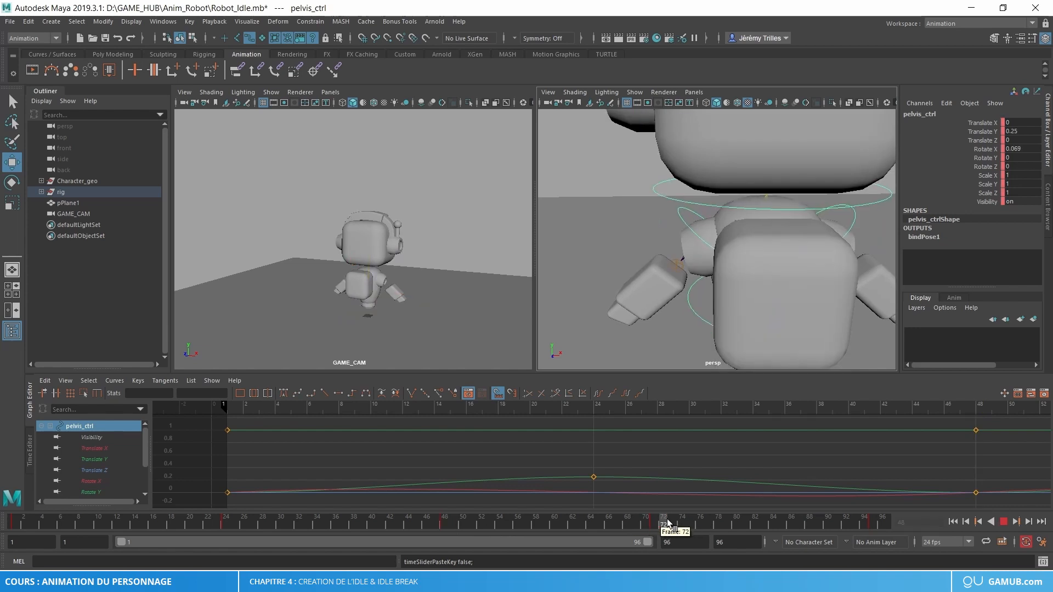
# Shorten the playback range to end at frame 95 and play the loop.
pyautogui.click(876, 526)
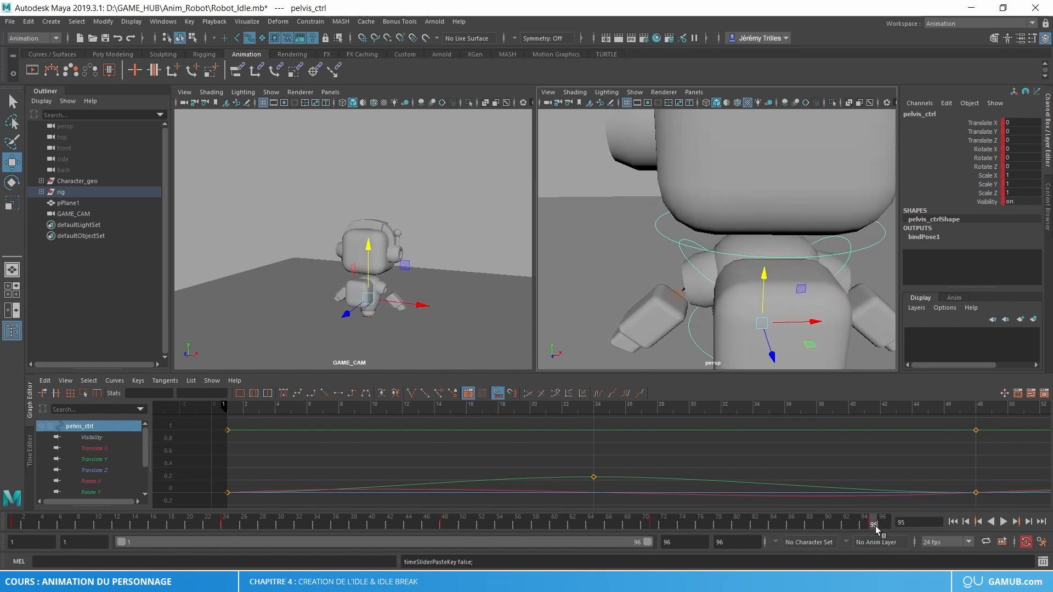
pyautogui.click(684, 542)
pyautogui.write('95')
pyautogui.press('Return')
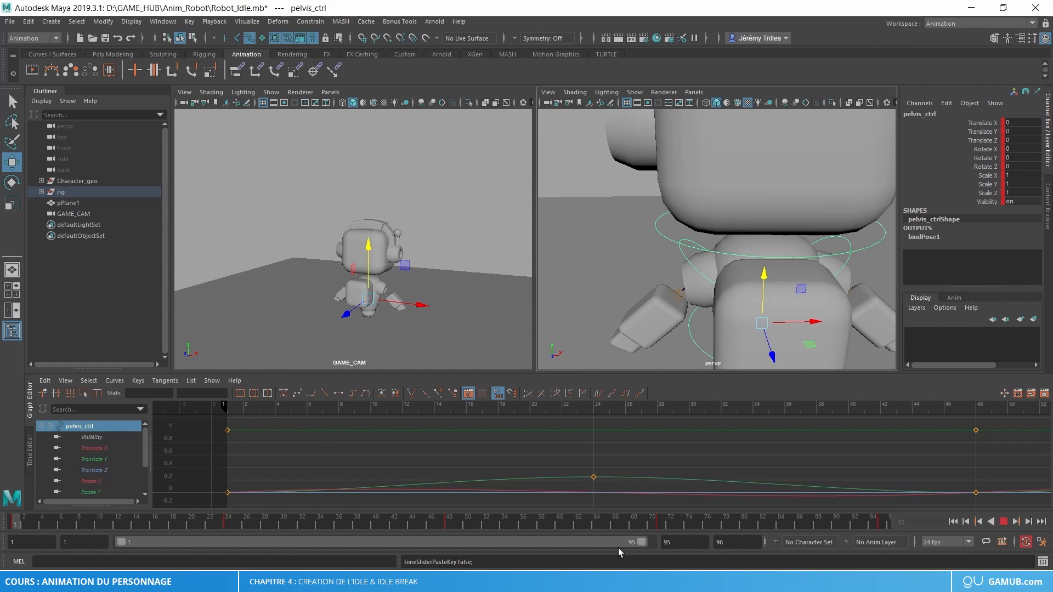
pyautogui.hotkey('alt', 'v')
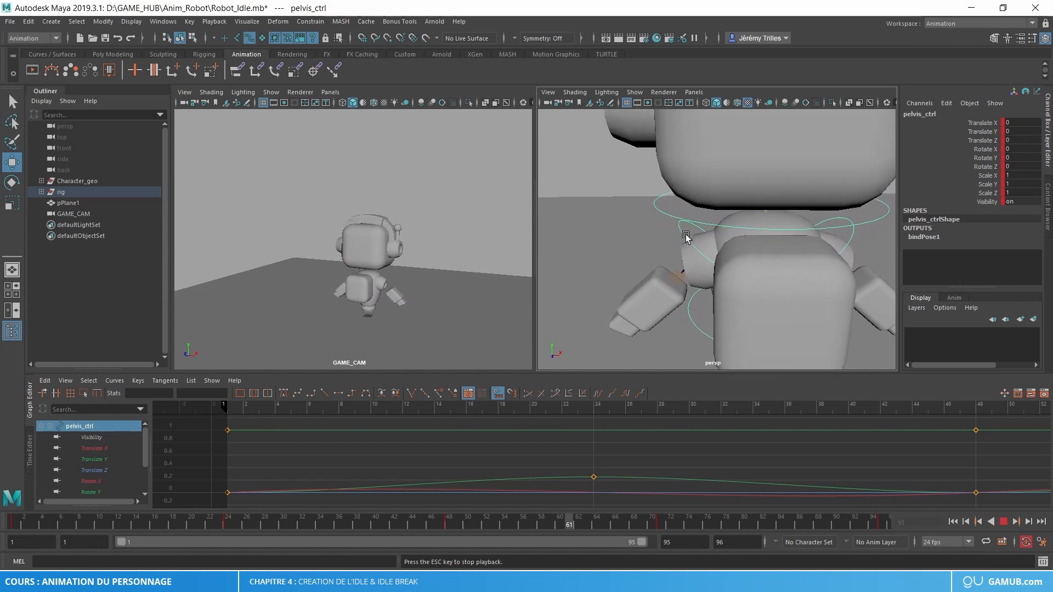
# Key the head control's straight starting pose at the last frame, 95, and play the animation.
pyautogui.press('Escape')
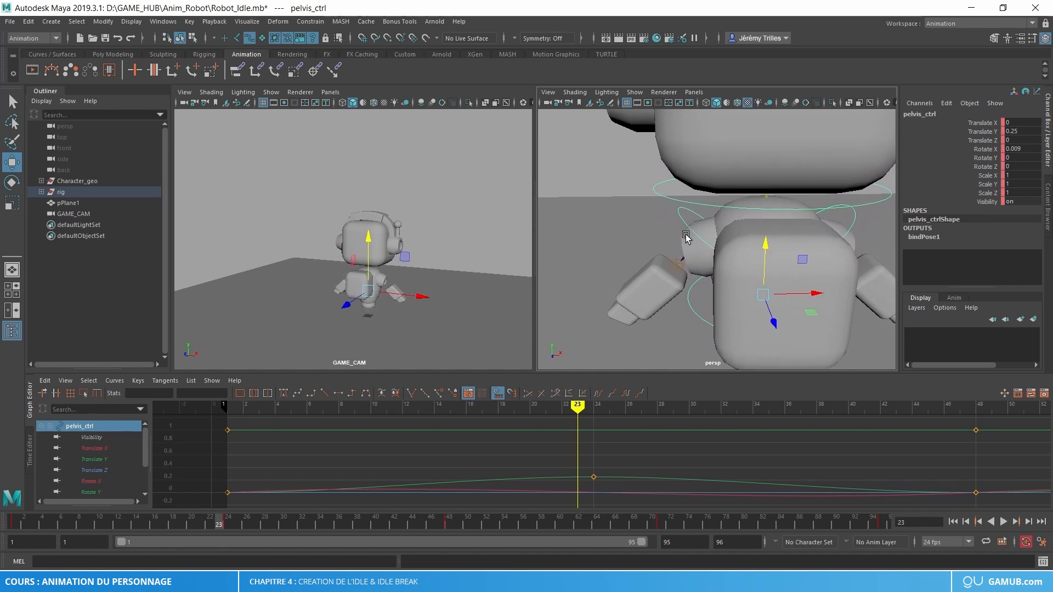
pyautogui.press('f')
pyautogui.keyDown('alt'); pyautogui.moveTo(684, 237); pyautogui.dragTo(496, 235); pyautogui.keyUp('alt')
pyautogui.click(735, 221)
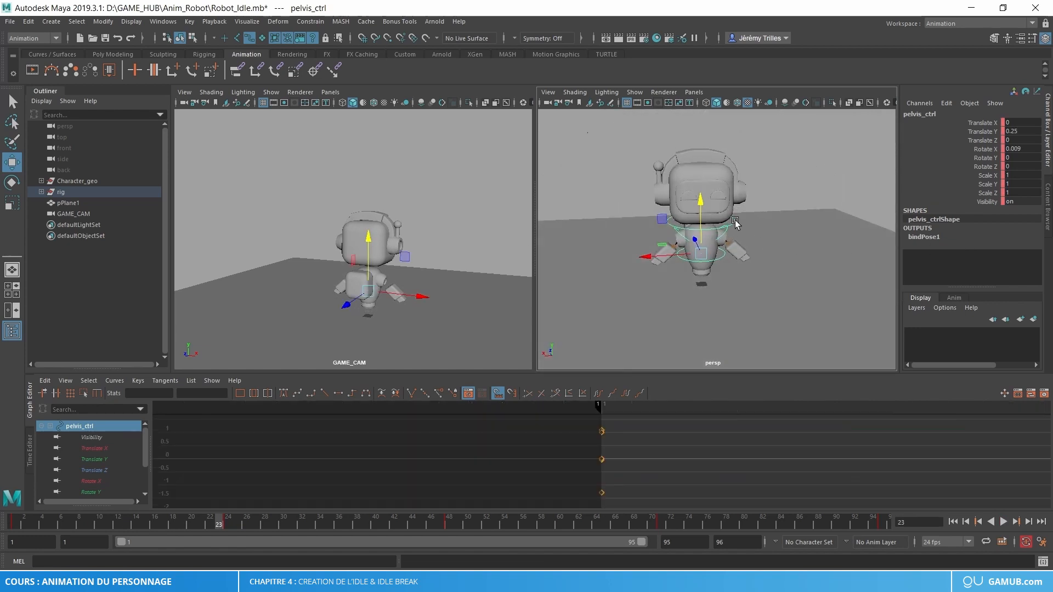
pyautogui.press('f')
pyautogui.press('e')
pyautogui.scroll(-3, 768, 247)
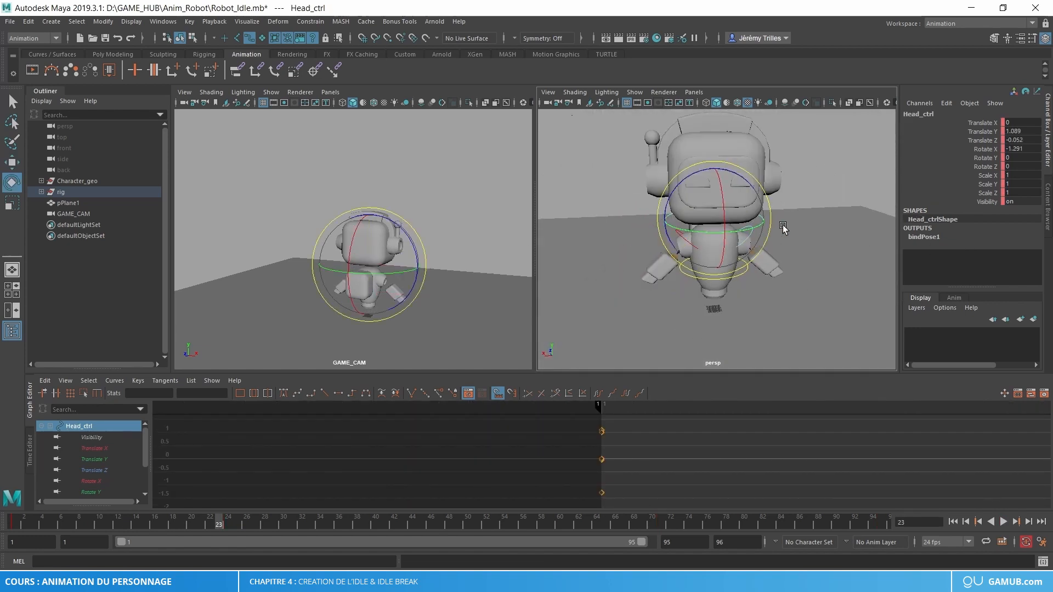
pyautogui.click(887, 519)
pyautogui.press('s')
pyautogui.hotkey('alt', 'v')
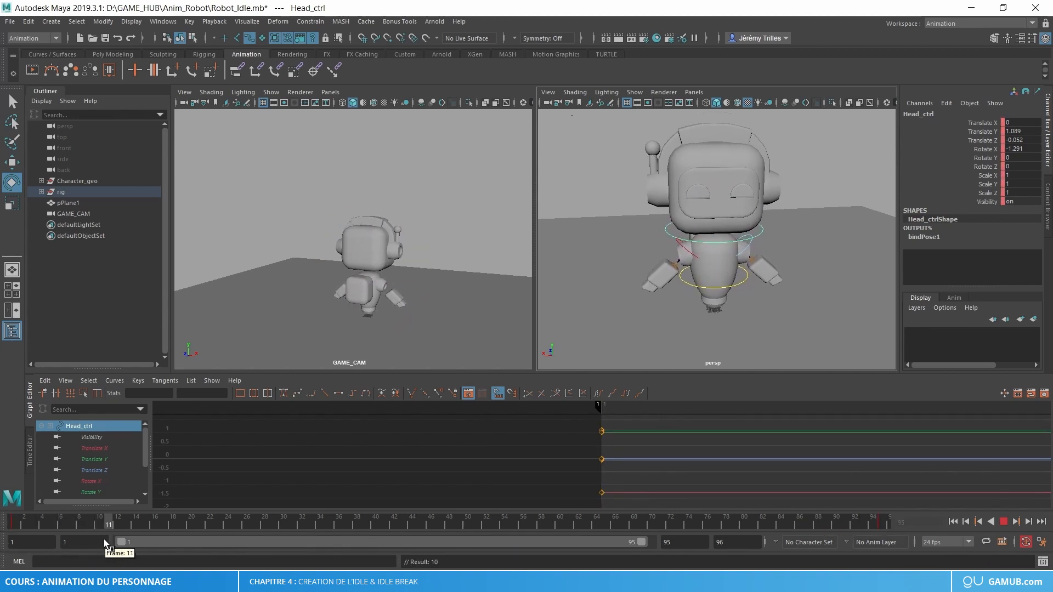
# Turn the head control sideways to about 30 degrees in Rotate Y at frame 11.
pyautogui.hotkey('alt', 'v')
pyautogui.moveTo(696, 245); pyautogui.dragTo(724, 243)
pyautogui.press('w')
pyautogui.scroll(3, 729, 280)
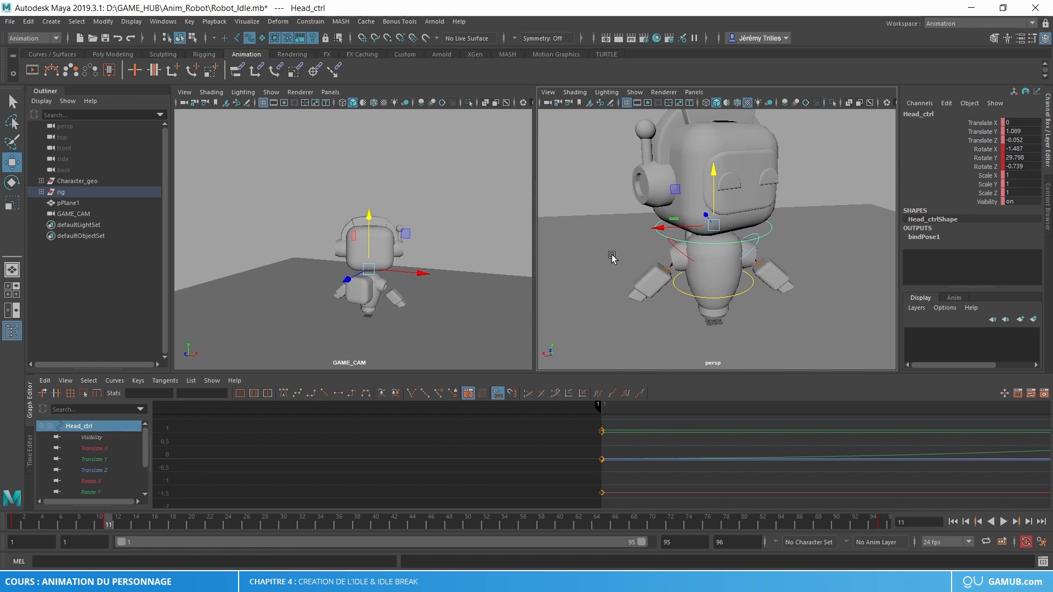
# Rotate the pelvis control about 6 degrees in Y at frame 11, key it, and scrub through the turn.
pyautogui.click(752, 292)
pyautogui.keyDown('alt'); pyautogui.moveTo(799, 294); pyautogui.dragTo(765, 312); pyautogui.keyUp('alt')
pyautogui.press('e')
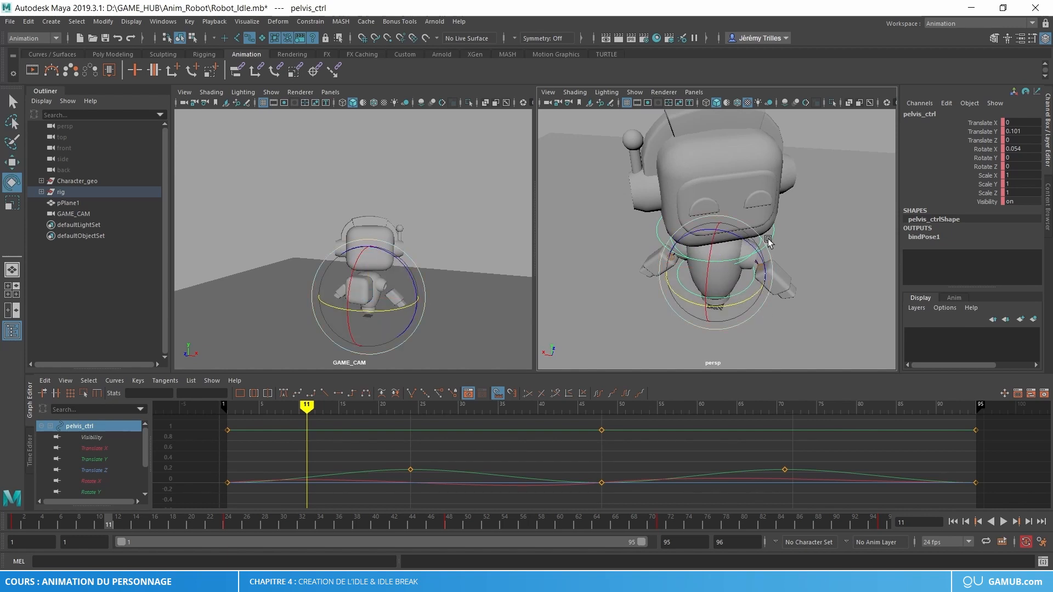
pyautogui.press('w')
pyautogui.press('e')
pyautogui.moveTo(738, 304); pyautogui.dragTo(757, 305)
pyautogui.press('s')
pyautogui.click(68, 524)
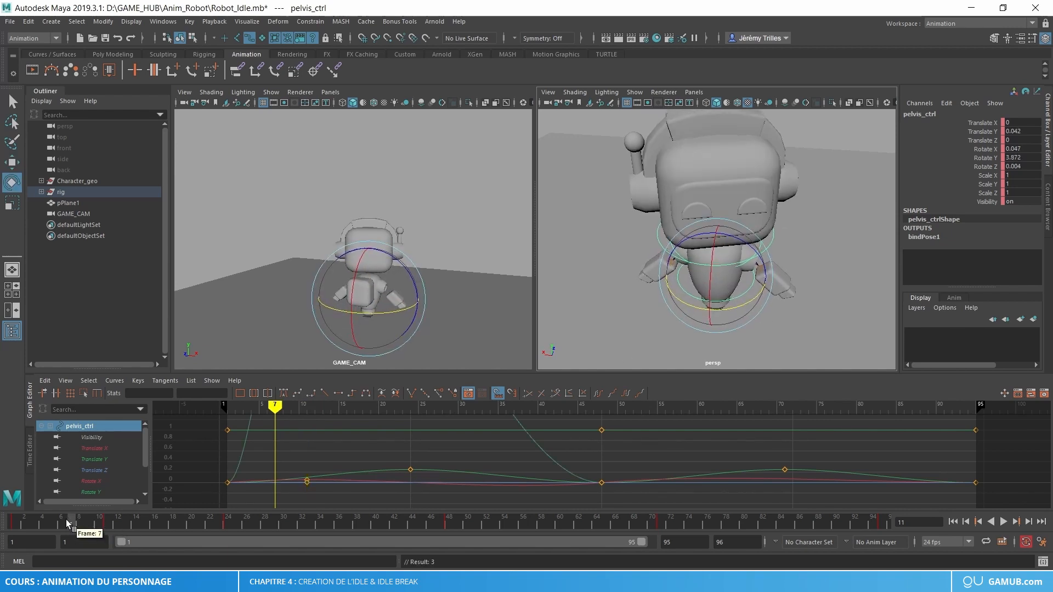
pyautogui.moveTo(68, 524); pyautogui.dragTo(109, 524)
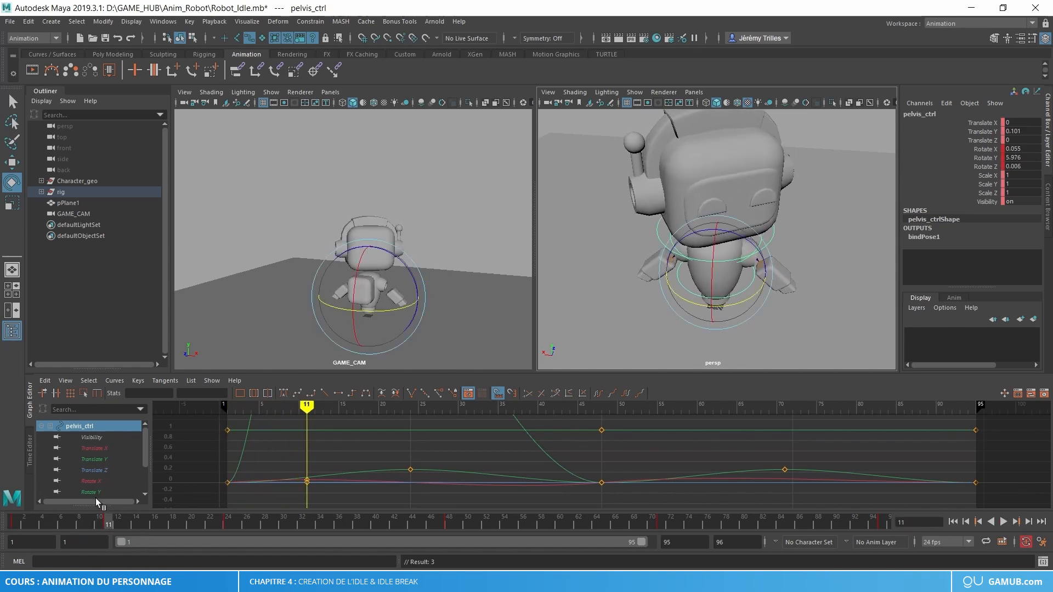
# Isolate the pelvis control's Rotate Y curve and examine the turn at frame 7 from the robot's back.
pyautogui.click(848, 316)
pyautogui.click(749, 282)
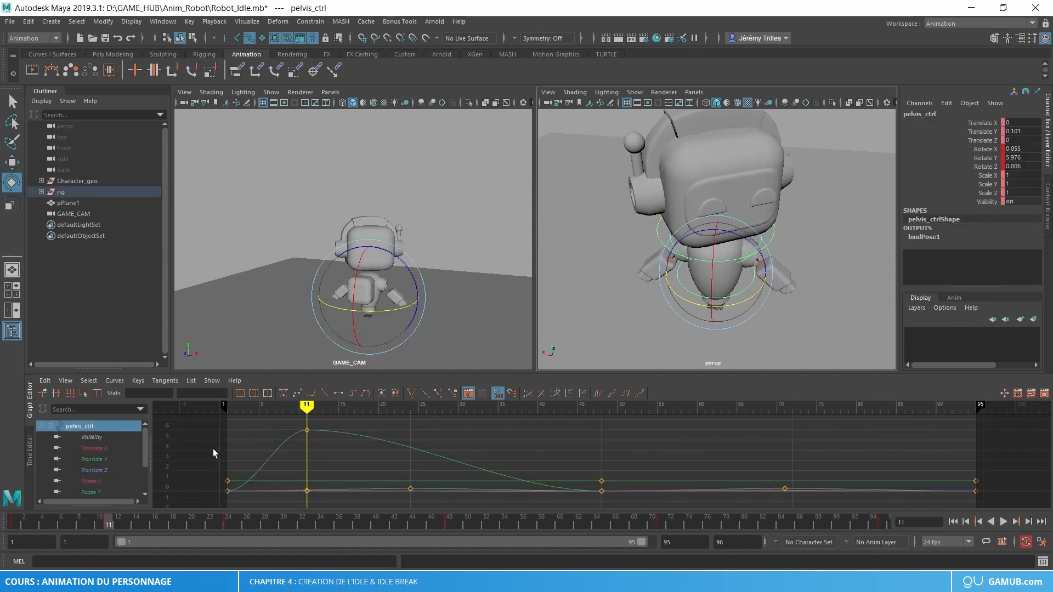
pyautogui.click(120, 493)
pyautogui.click(70, 524)
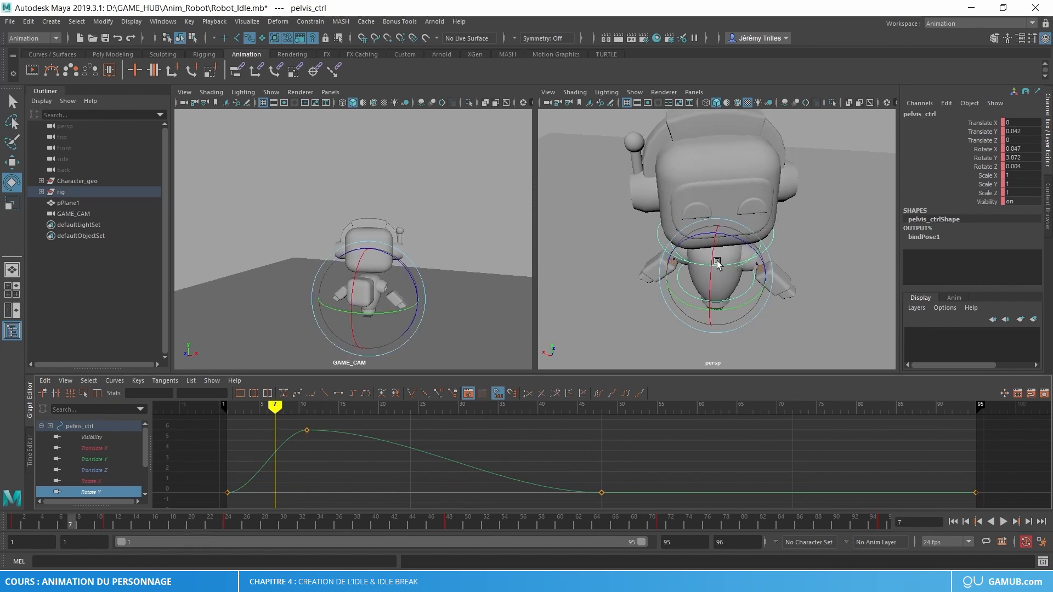
pyautogui.keyDown('alt'); pyautogui.moveTo(717, 263); pyautogui.dragTo(910, 270); pyautogui.keyUp('alt')
pyautogui.keyDown('alt'); pyautogui.moveTo(812, 271); pyautogui.dragTo(616, 270, button='right'); pyautogui.keyUp('alt')
pyautogui.keyDown('alt'); pyautogui.moveTo(616, 271); pyautogui.dragTo(698, 252); pyautogui.keyUp('alt')
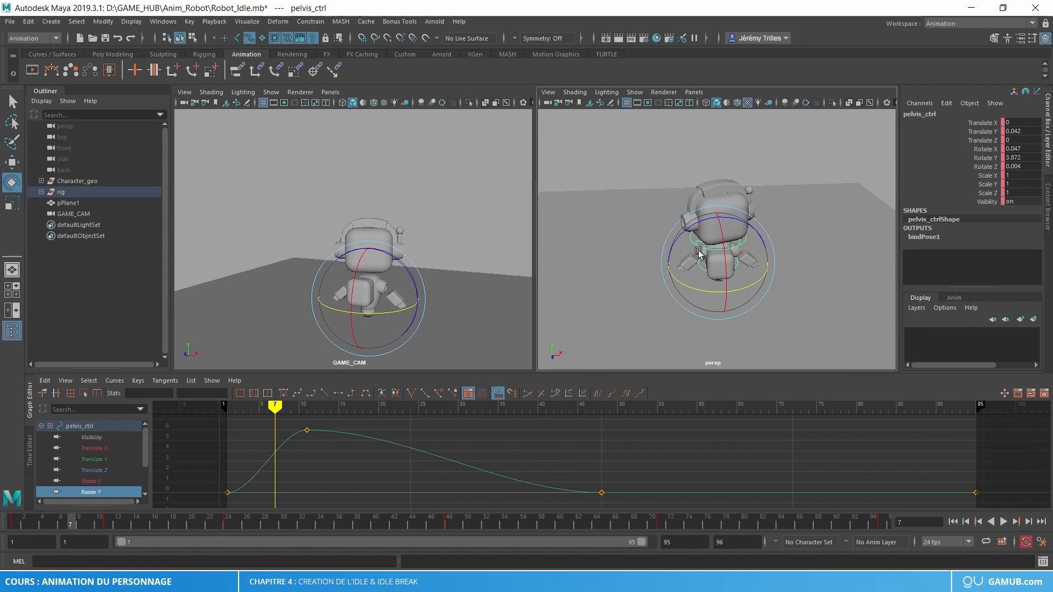
# Key the head control at frame 48, raise that key's Rotate Y to about 35.3, and play back the head turn.
pyautogui.click(698, 252)
pyautogui.hotkey('alt', 'v')
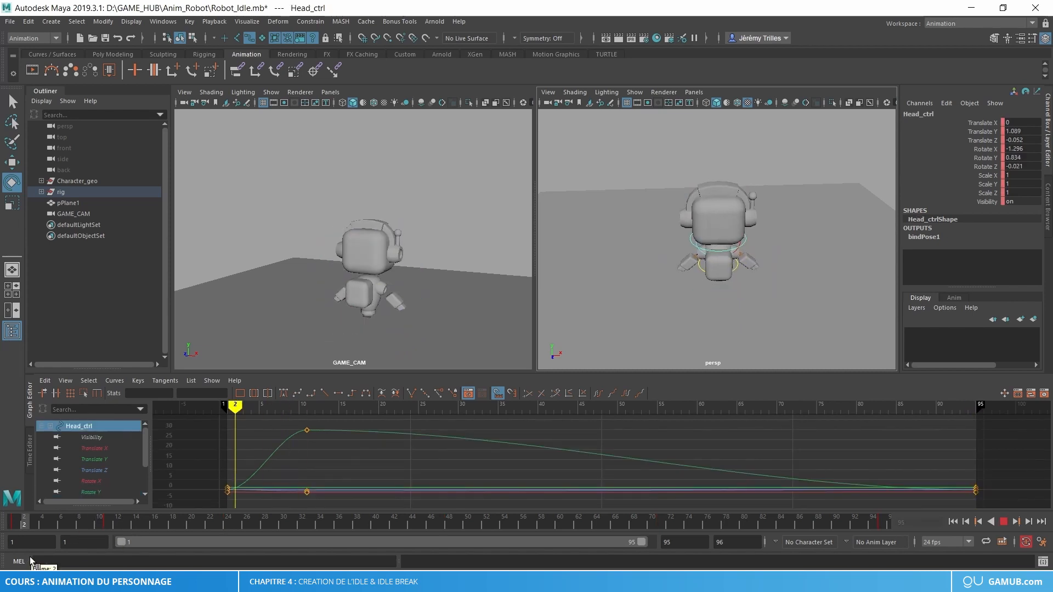
pyautogui.moveTo(69, 542)
pyautogui.mouseDown()
pyautogui.moveTo(100, 531)
pyautogui.moveTo(449, 520)
pyautogui.mouseUp()
pyautogui.press('s')
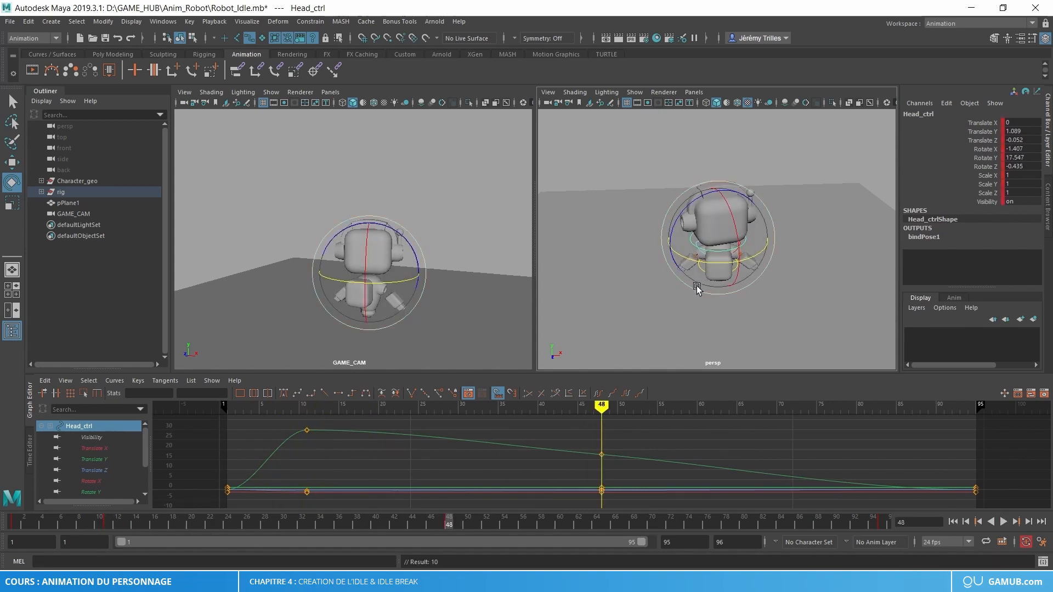
pyautogui.click(110, 495)
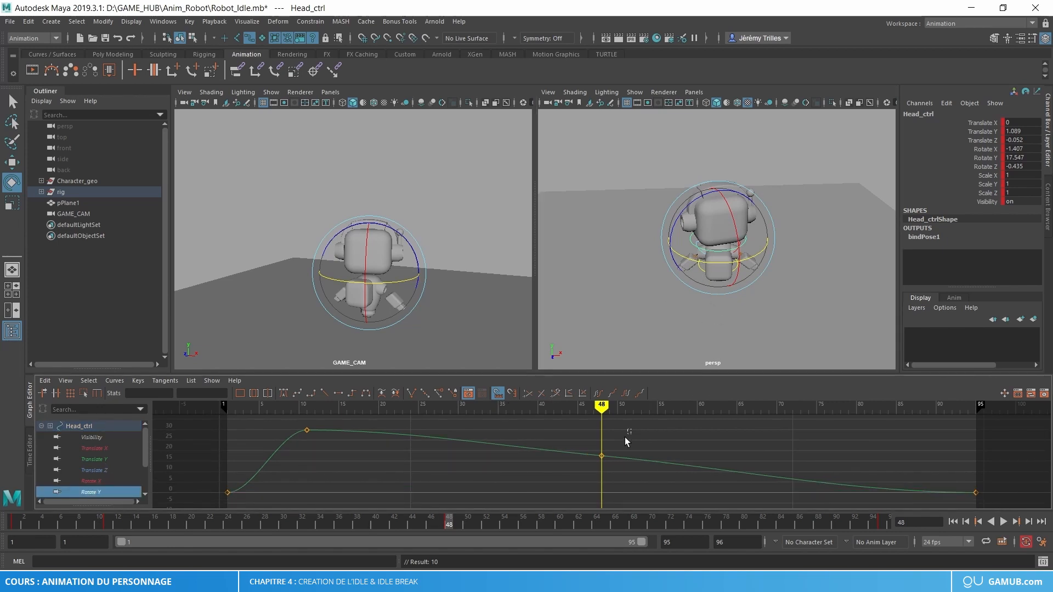
pyautogui.moveTo(625, 437); pyautogui.dragTo(580, 472)
pyautogui.moveTo(580, 465); pyautogui.dragTo(577, 434, button='middle')
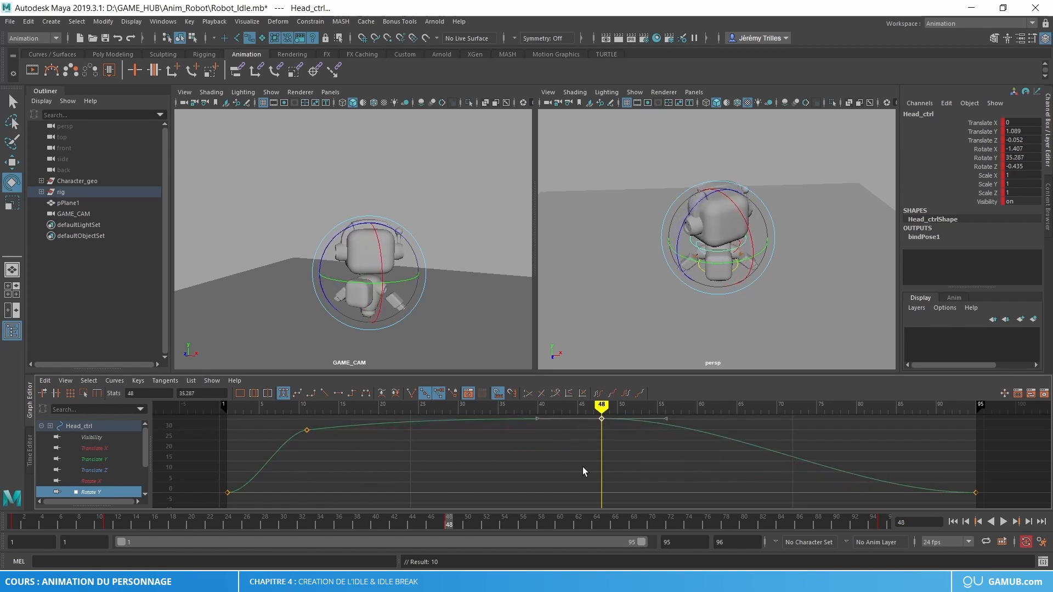
pyautogui.hotkey('alt', 'v')
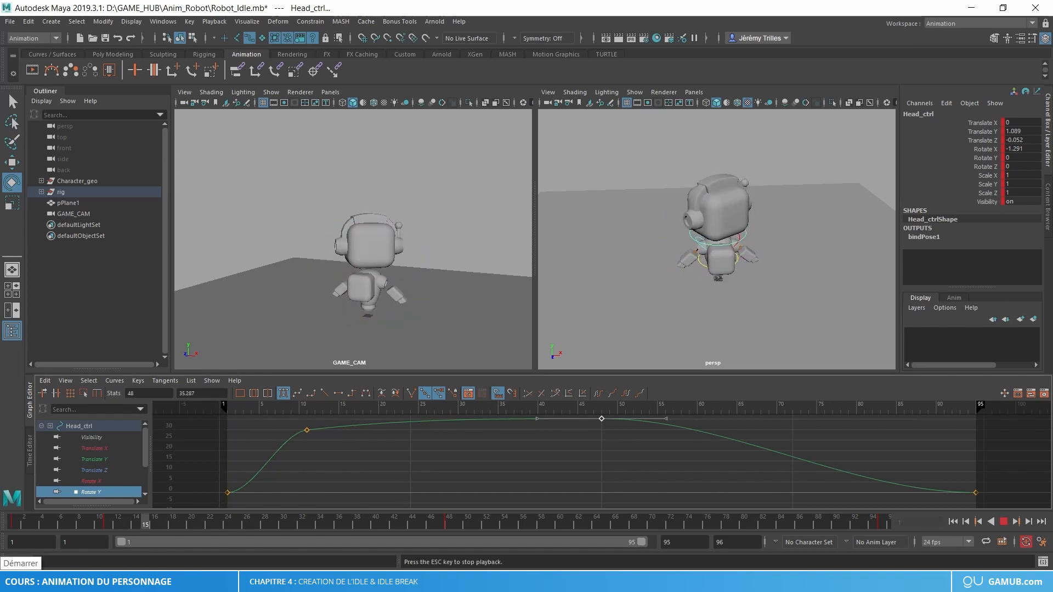
pyautogui.hotkey('alt', 'v')
pyautogui.hotkey('alt', 'v')
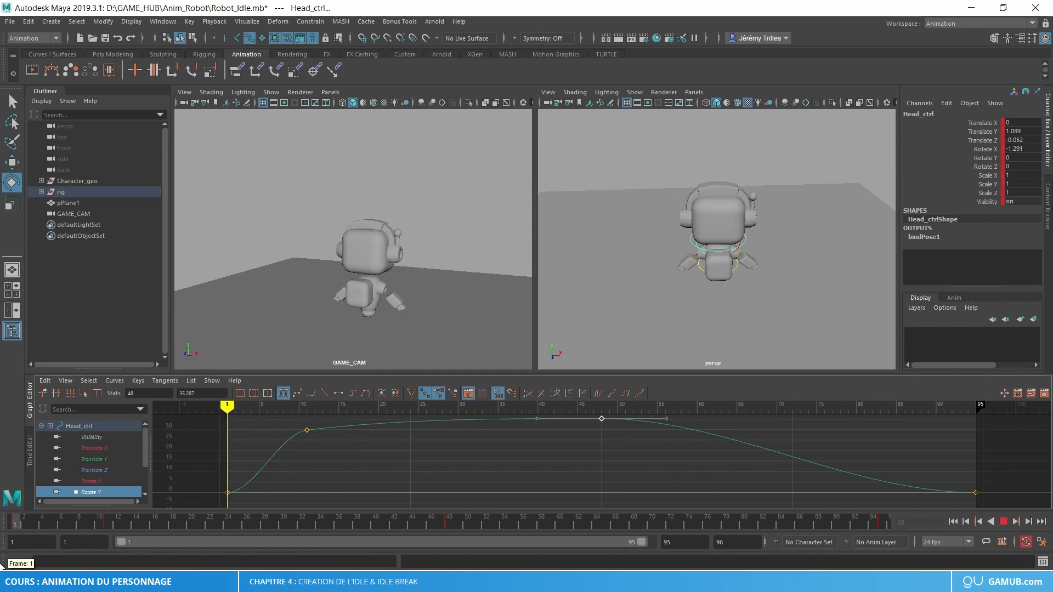
pyautogui.hotkey('alt', 'v')
# Move the head control's frame 11 key to frame 7 and play back the faster head turn.
pyautogui.moveTo(14, 524); pyautogui.dragTo(109, 524)
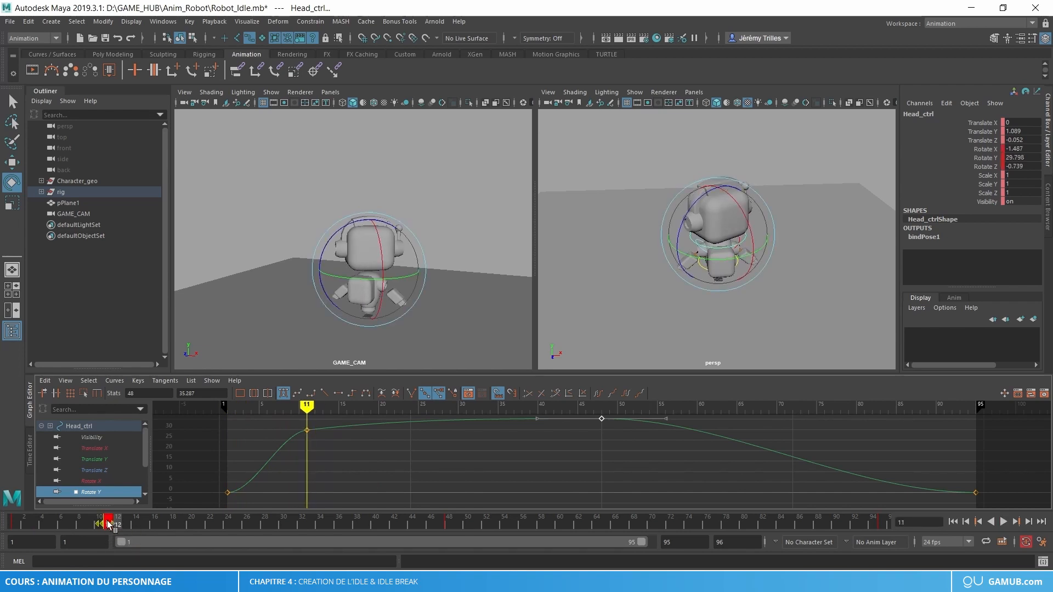
pyautogui.moveTo(30, 523); pyautogui.dragTo(0, 515)
pyautogui.hotkey('alt', 'v')
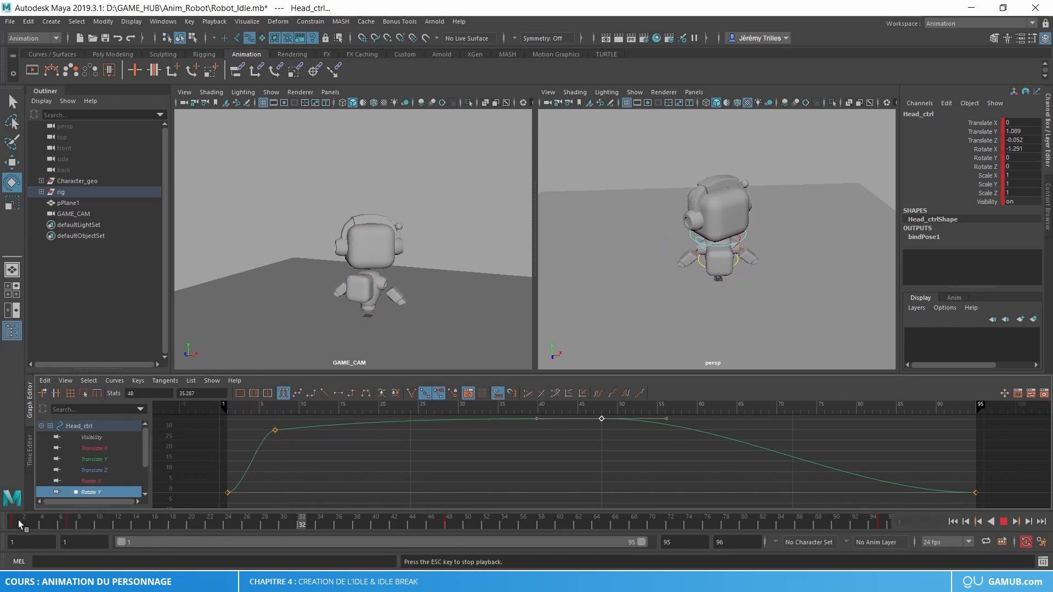
pyautogui.click(62, 521)
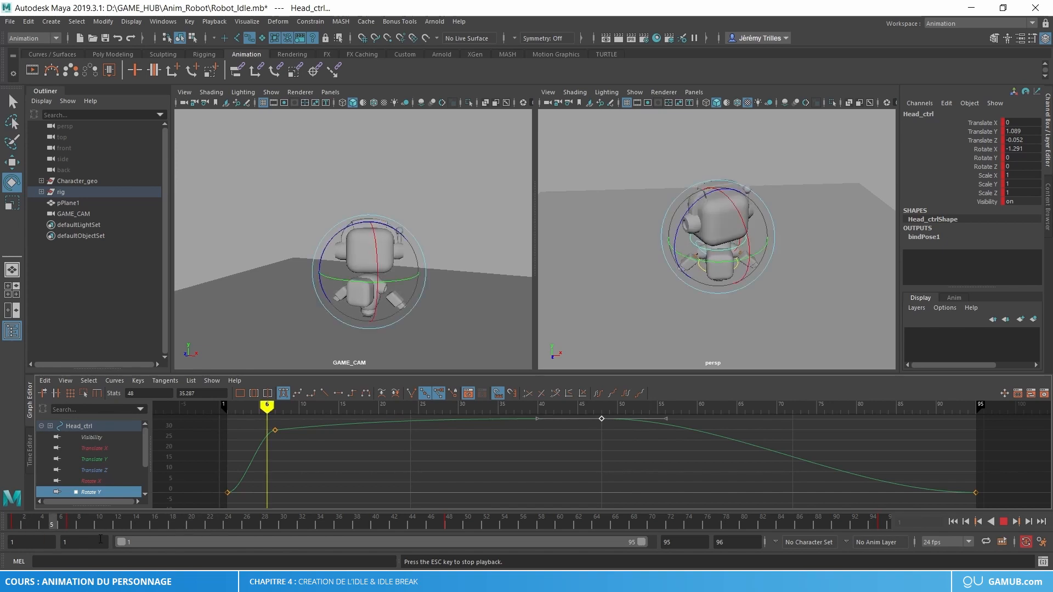
# Raise the head control's Rotate Y key at frame 48 to about 36.6 and play back the motion.
pyautogui.keyDown('alt'); pyautogui.moveTo(350, 431); pyautogui.dragTo(364, 458, button='middle'); pyautogui.keyUp('alt')
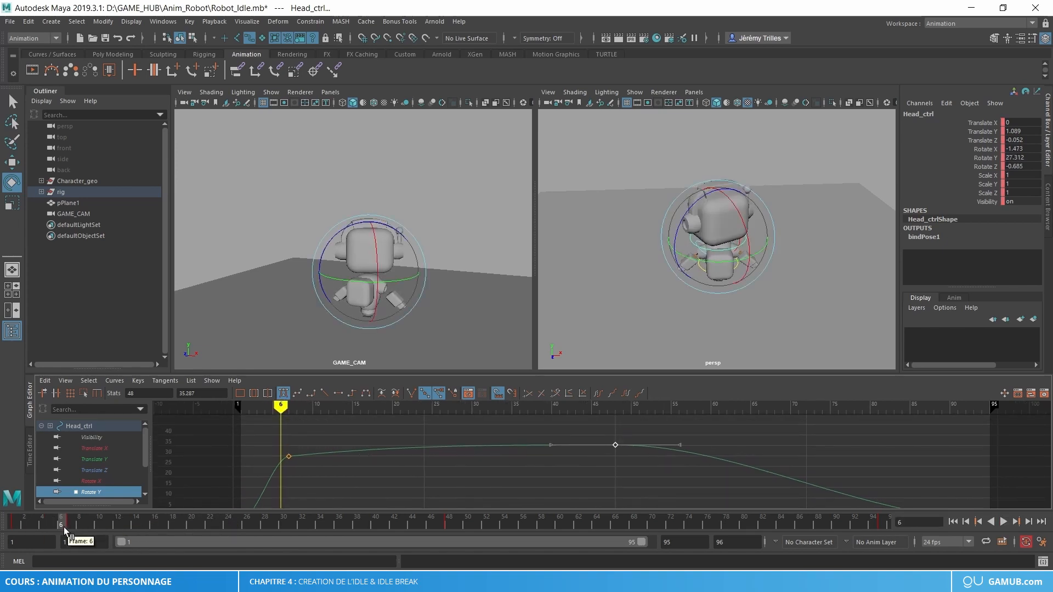
pyautogui.moveTo(63, 528); pyautogui.dragTo(201, 526)
pyautogui.click(449, 524)
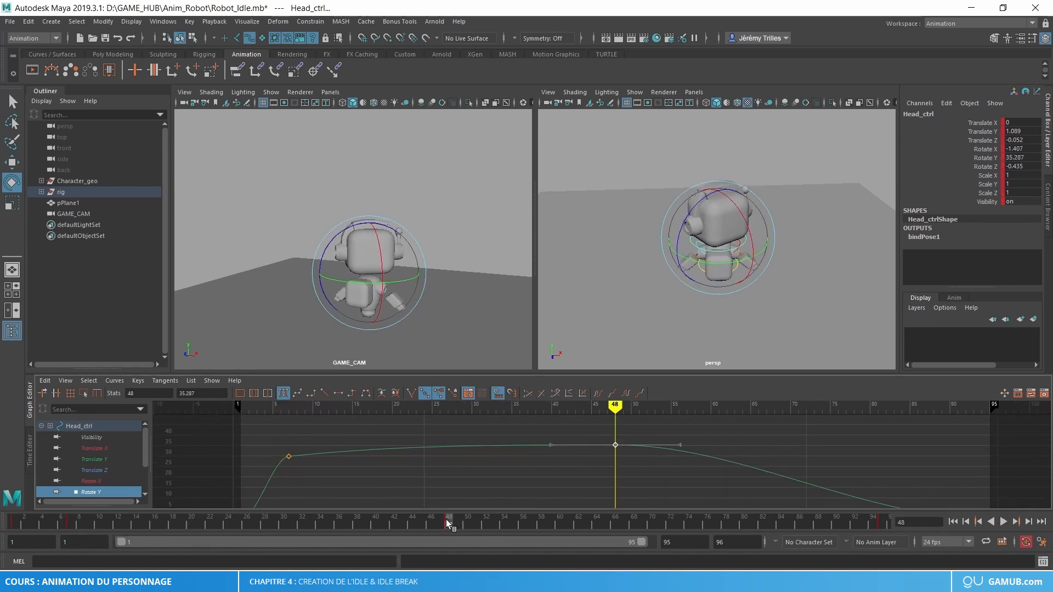
pyautogui.keyDown('shift'); pyautogui.moveTo(637, 470); pyautogui.dragTo(637, 471, button='middle'); pyautogui.keyUp('shift')
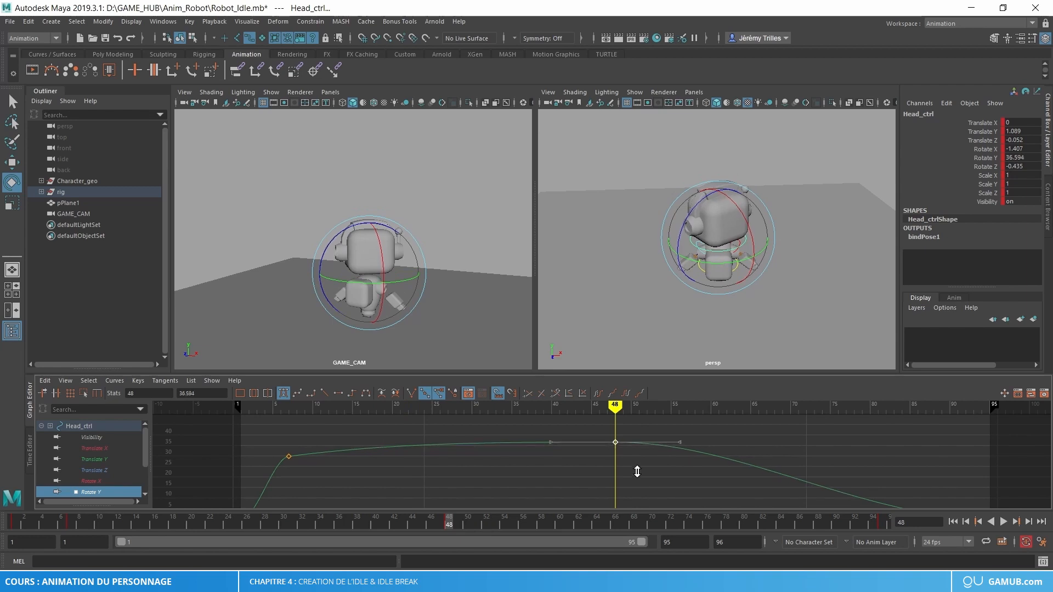
pyautogui.hotkey('alt', 'v')
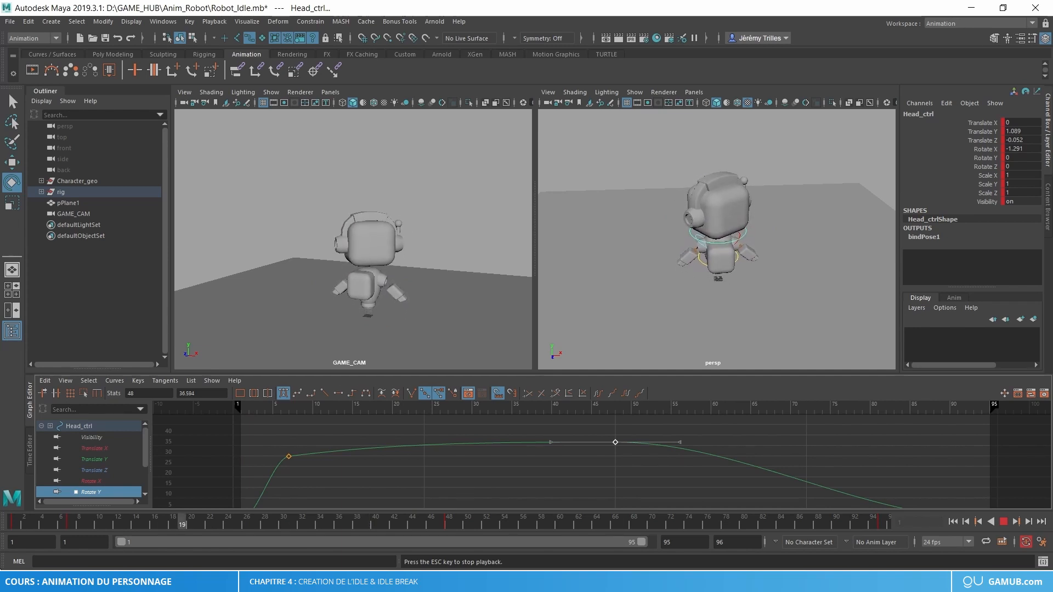
pyautogui.press('Escape')
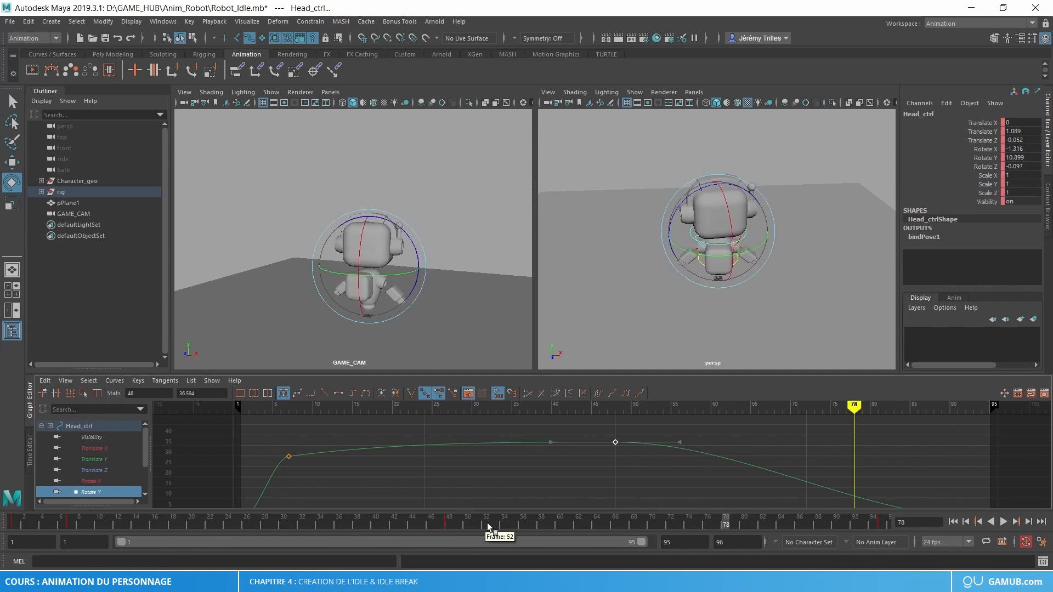
# Raise the pelvis control's Rotate Y key at frame 48 to about 6.6.
pyautogui.click(452, 525)
pyautogui.press('w')
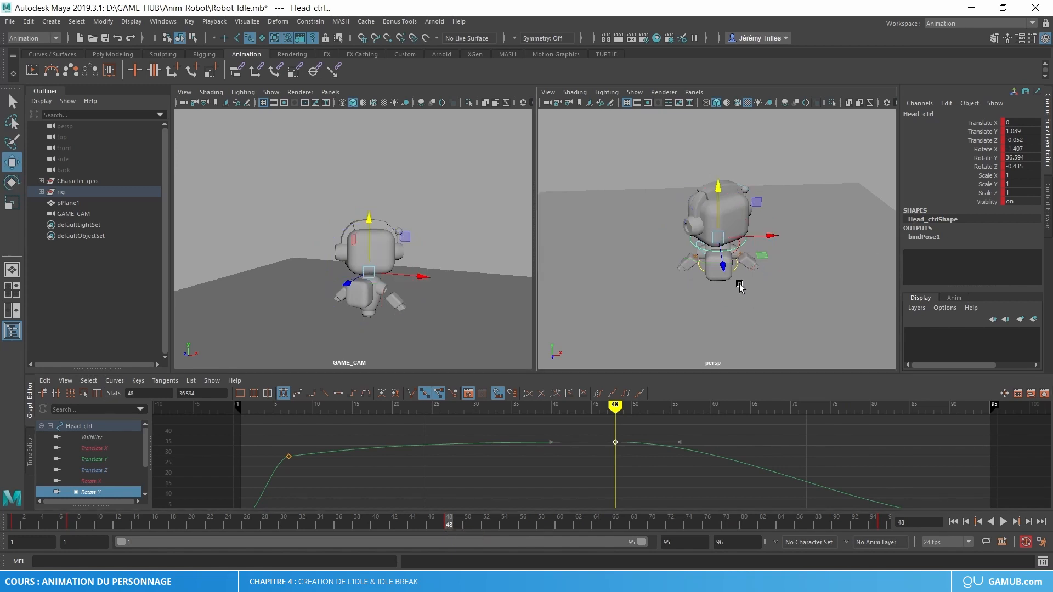
pyautogui.click(734, 266)
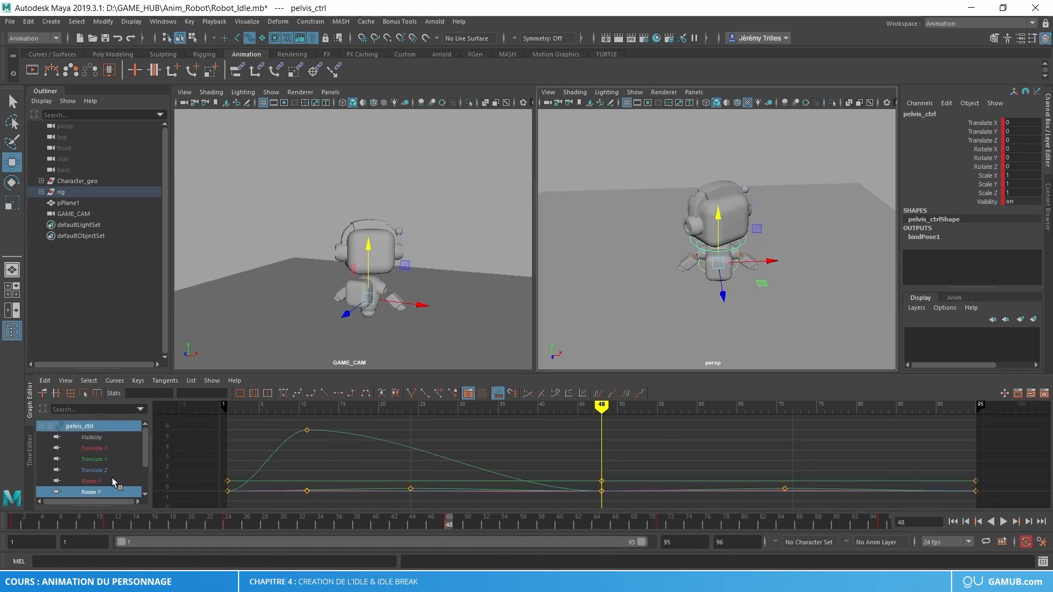
pyautogui.press('f')
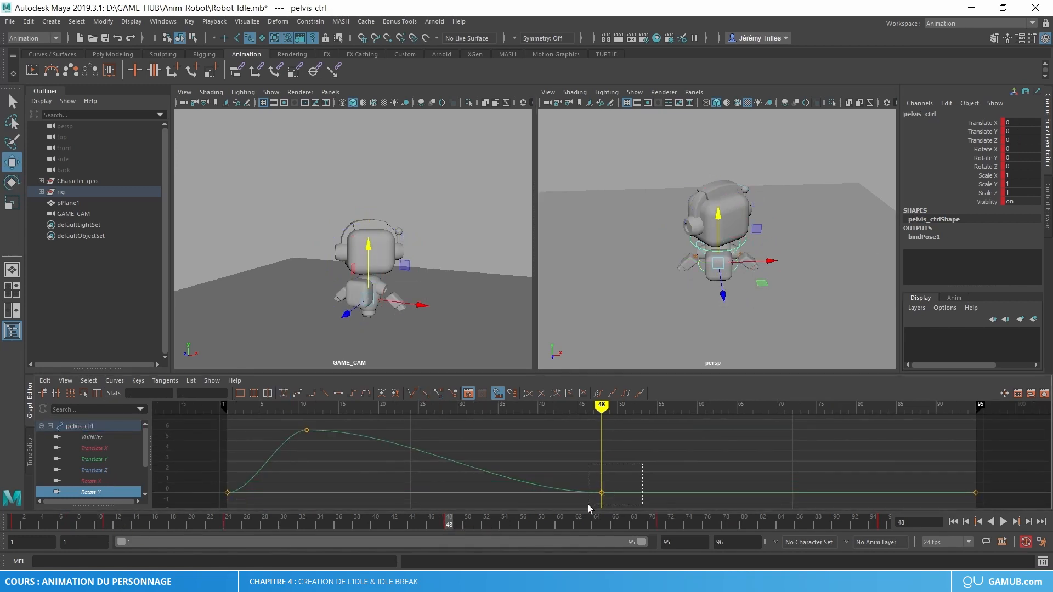
pyautogui.moveTo(590, 509); pyautogui.dragTo(589, 506)
pyautogui.keyDown('shift'); pyautogui.moveTo(634, 453); pyautogui.dragTo(636, 382, button='middle'); pyautogui.keyUp('shift')
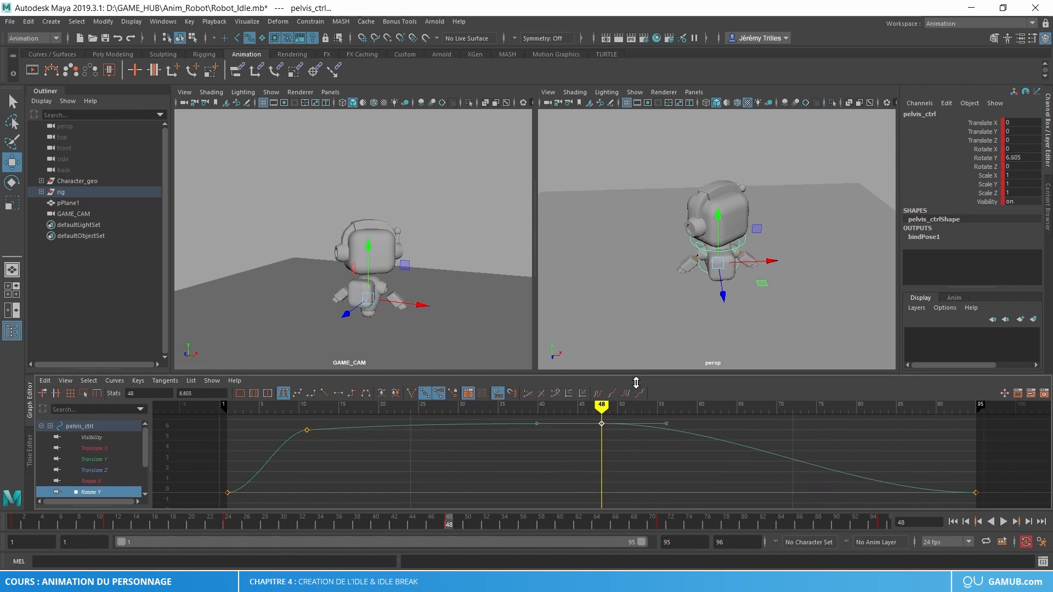
# Play back the head and pelvis motion as seen from farther away in the game camera.
pyautogui.hotkey('alt', 'v')
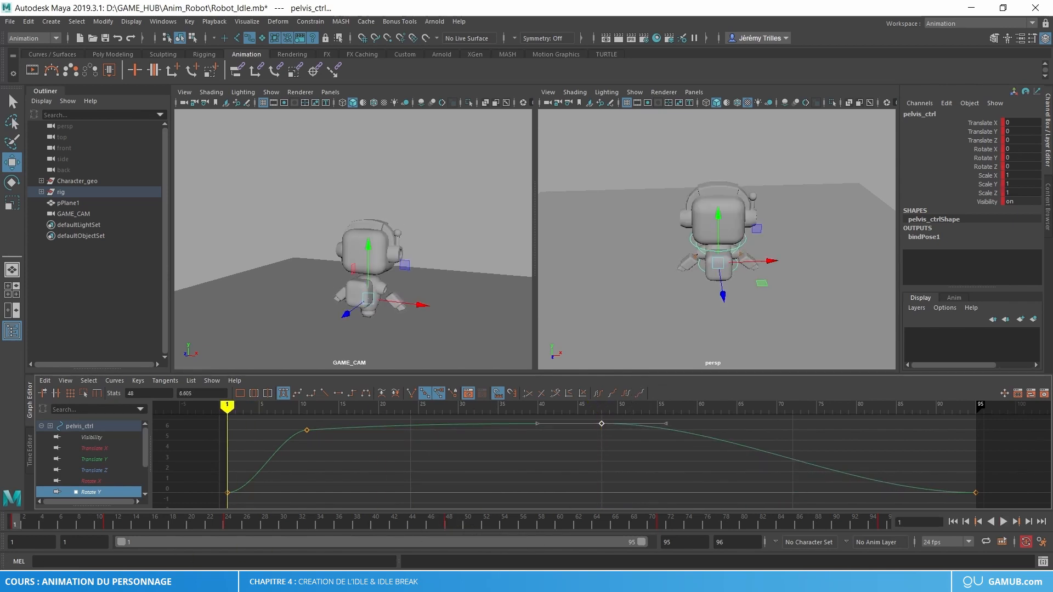
pyautogui.scroll(-5, 415, 283)
pyautogui.keyDown('alt'); pyautogui.moveTo(415, 285); pyautogui.dragTo(428, 327); pyautogui.keyUp('alt')
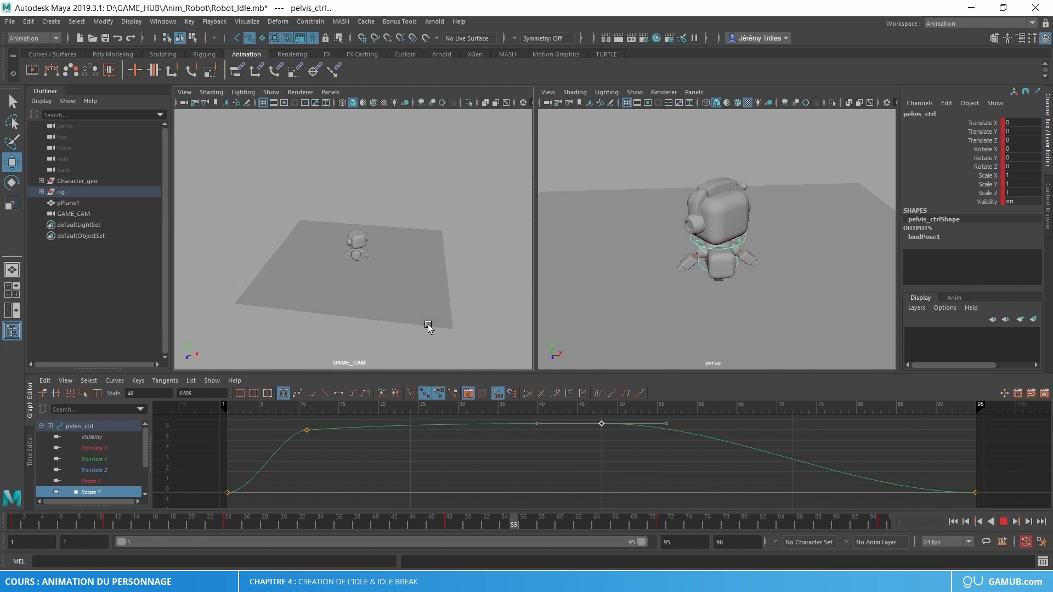
pyautogui.press('Escape')
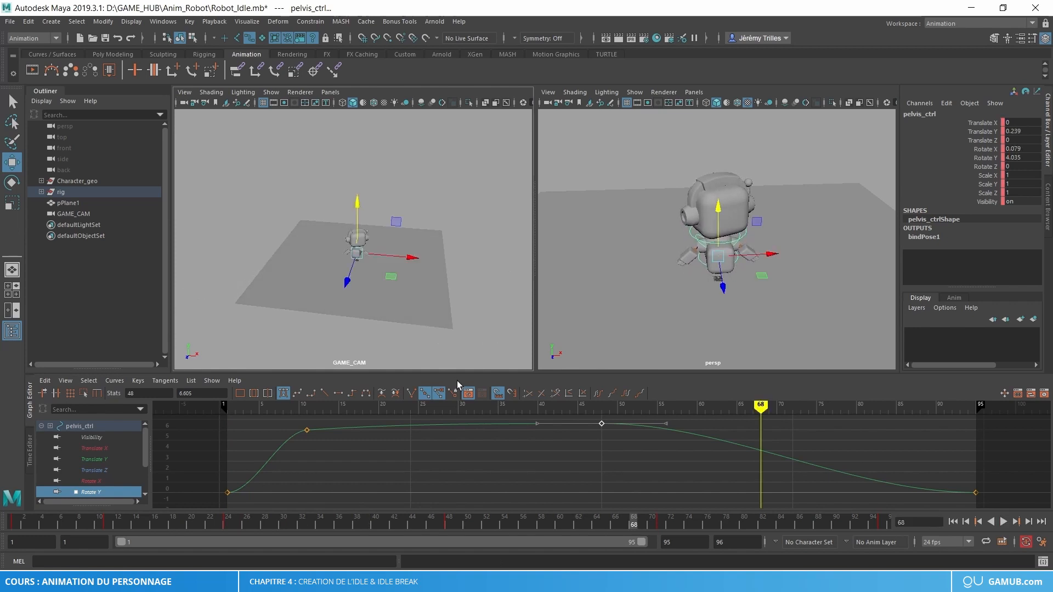
# Rotate the head control to the opposite side at frame 54, with Rotate Y at about -47.4.
pyautogui.click(738, 233)
pyautogui.moveTo(419, 525); pyautogui.dragTo(504, 522)
pyautogui.press('e')
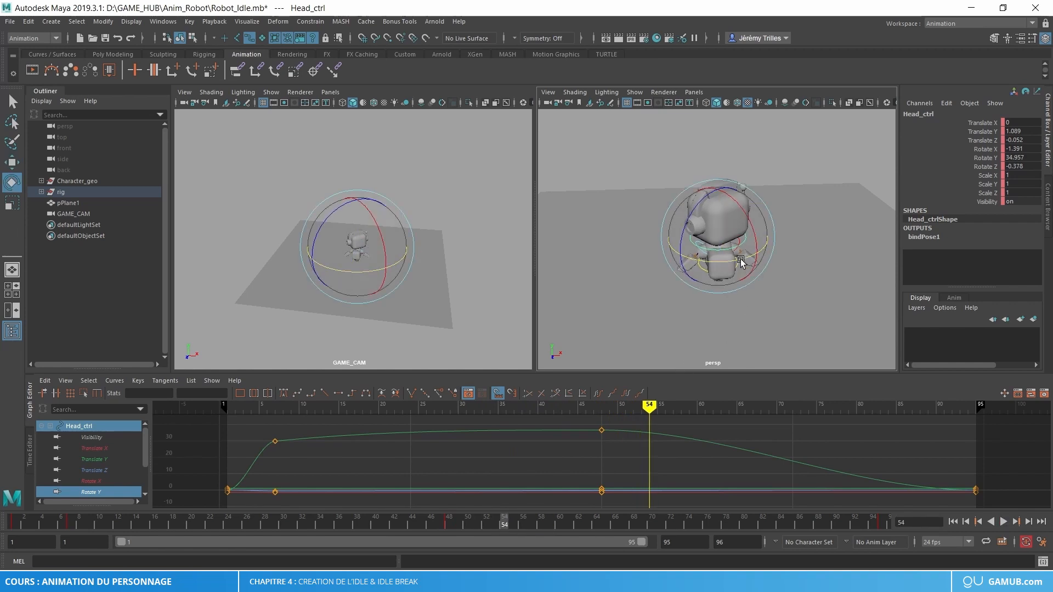
pyautogui.moveTo(740, 262); pyautogui.dragTo(684, 283)
pyautogui.press('w')
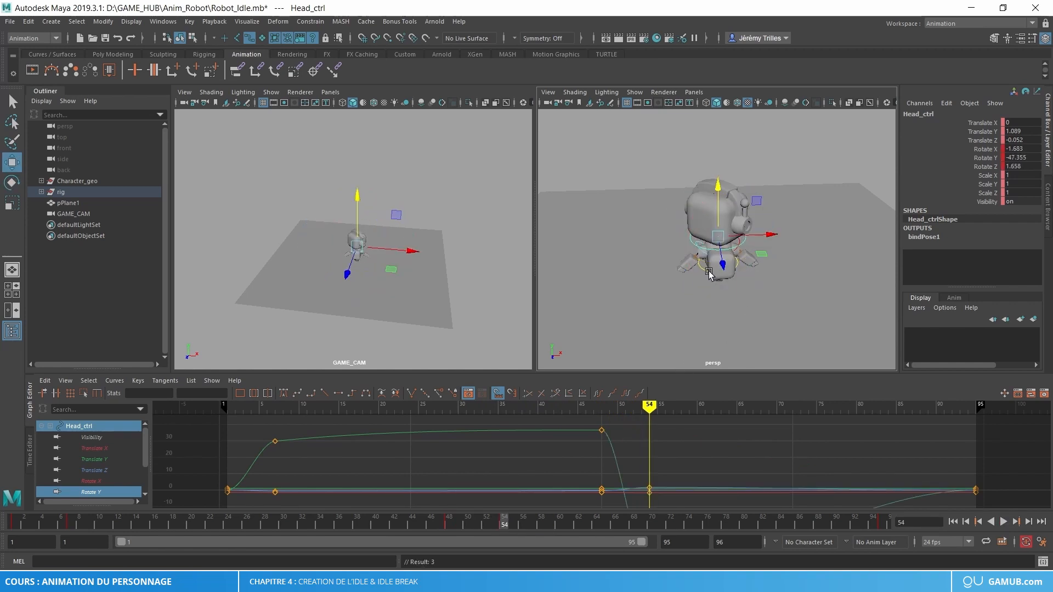
# Rotate the pelvis control to about -8.8 in Rotate Y at frame 54 and scrub through the turn.
pyautogui.click(699, 272)
pyautogui.press('e')
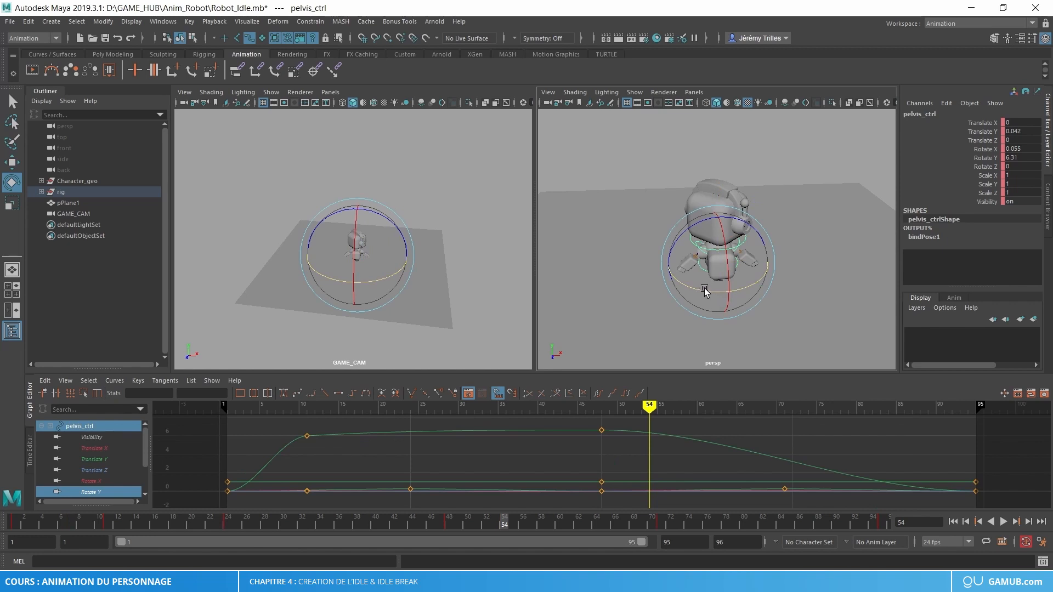
pyautogui.moveTo(694, 291); pyautogui.dragTo(689, 292)
pyautogui.moveTo(351, 520); pyautogui.dragTo(502, 503)
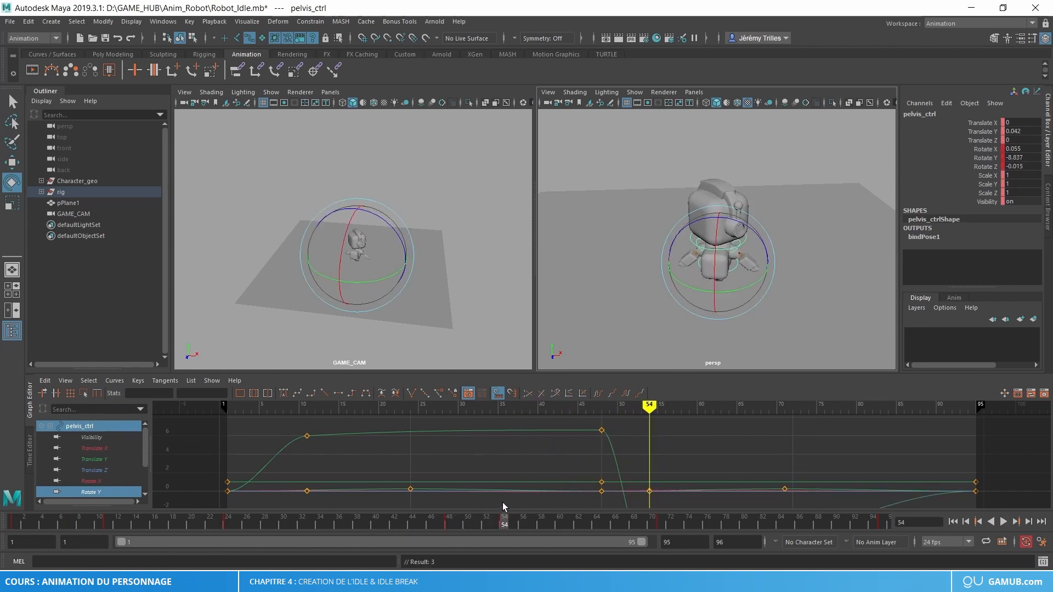
# Set a key on the head control at frame 89.
pyautogui.click(836, 237)
pyautogui.click(746, 240)
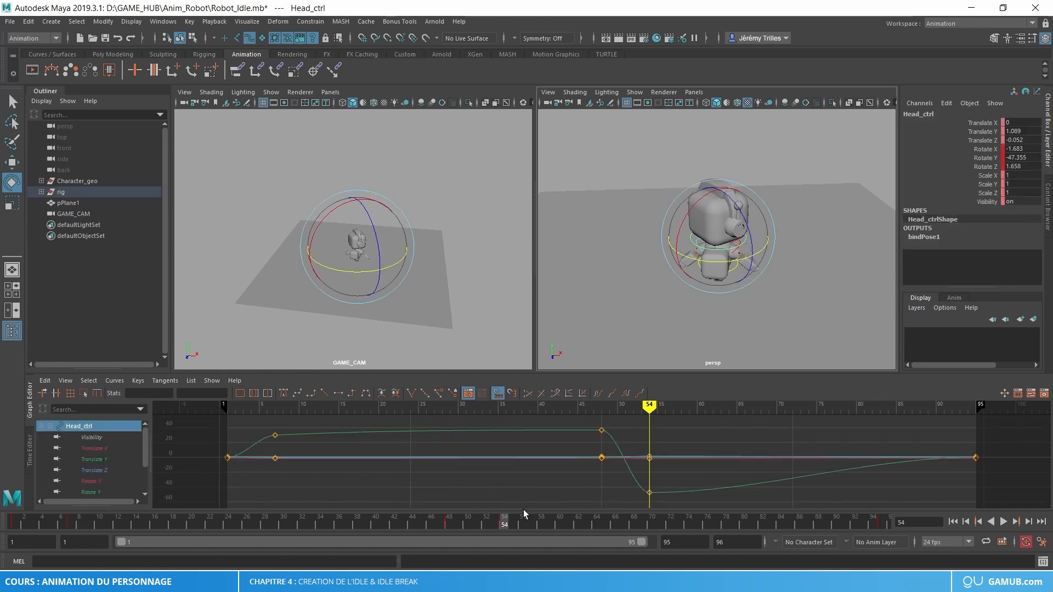
pyautogui.moveTo(507, 524); pyautogui.dragTo(826, 525)
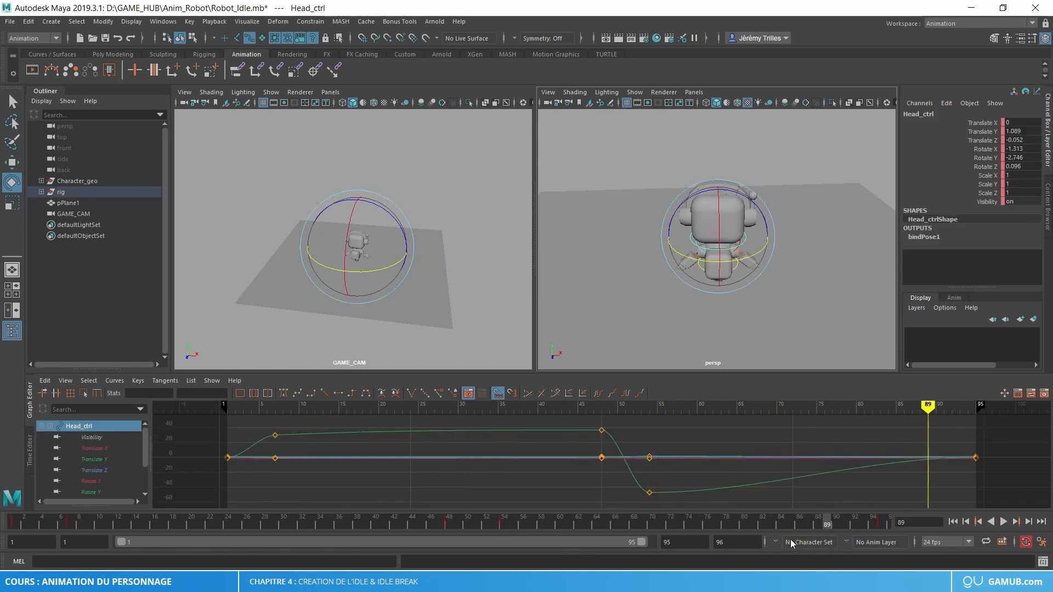
pyautogui.press('s')
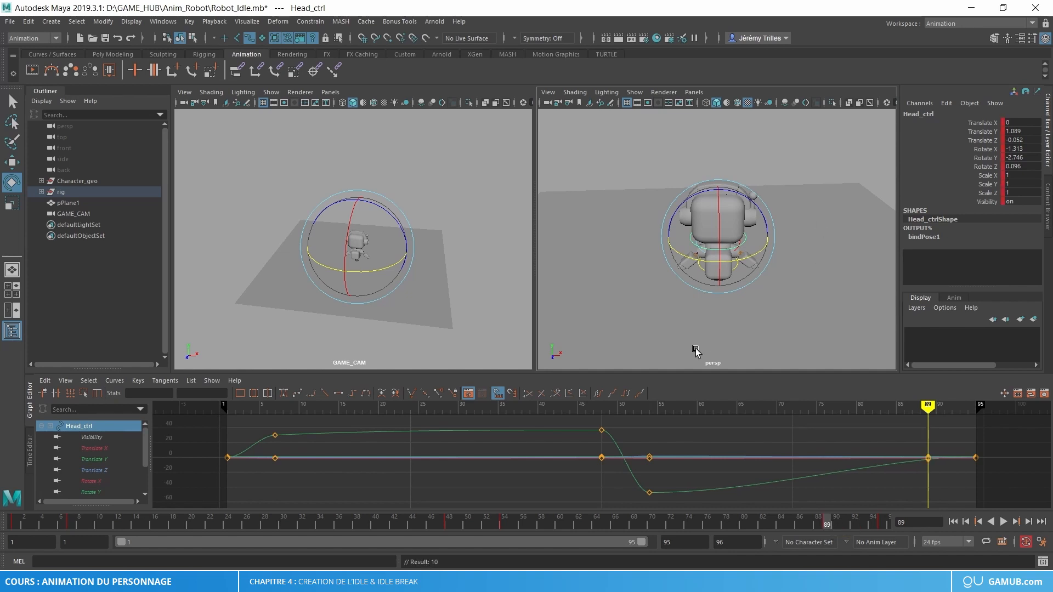
# Lower the head control's Rotate Y key at frame 89 to about -61.5 and scrub through the result.
pyautogui.click(88, 492)
pyautogui.press('f')
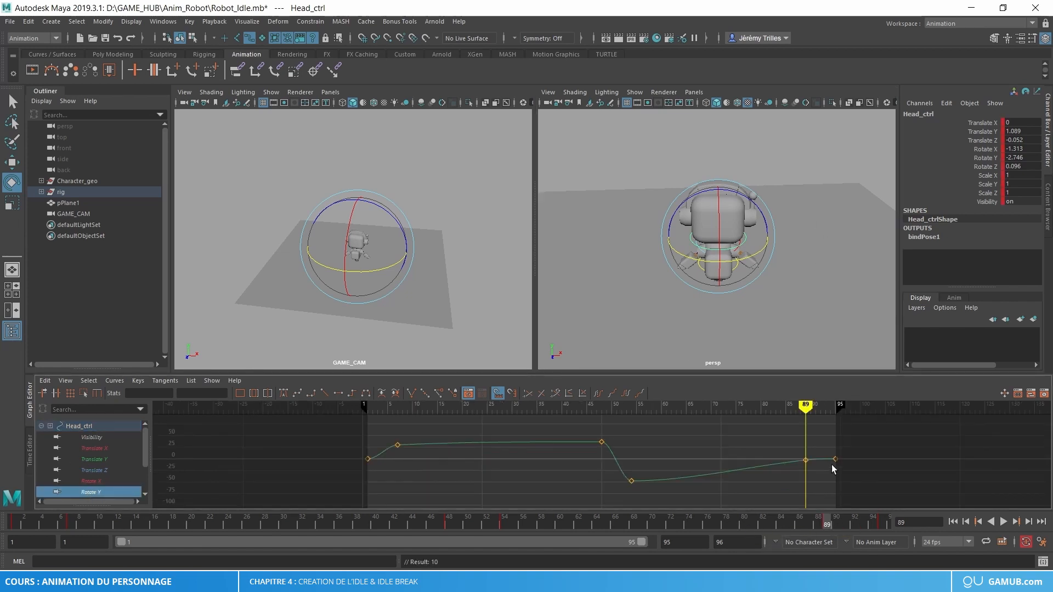
pyautogui.moveTo(807, 483); pyautogui.dragTo(808, 485)
pyautogui.keyDown('shift'); pyautogui.moveTo(811, 452); pyautogui.dragTo(803, 478, button='middle'); pyautogui.keyUp('shift')
pyautogui.press('a')
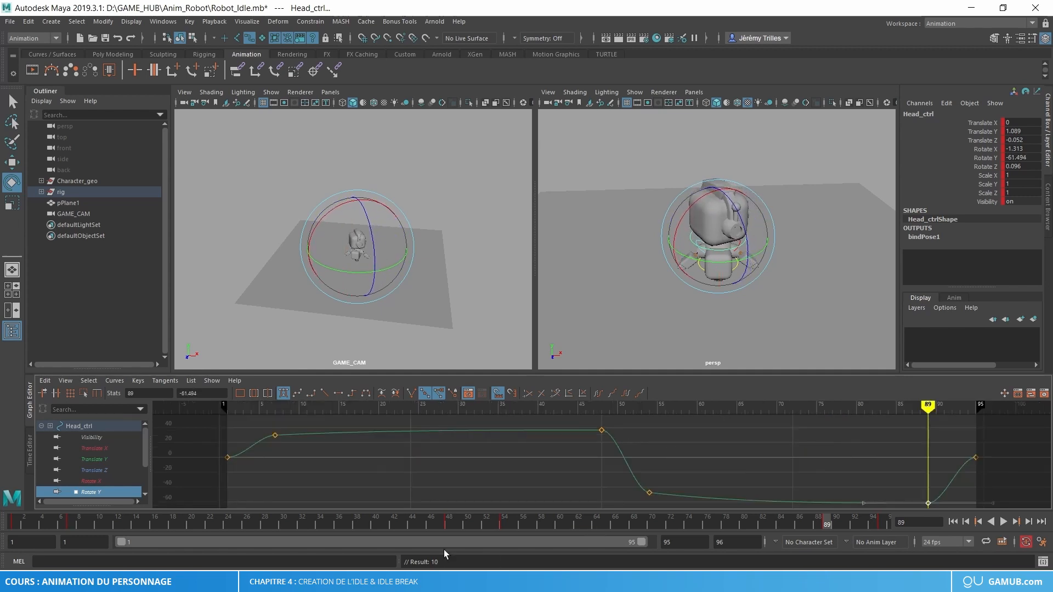
pyautogui.moveTo(467, 524); pyautogui.dragTo(829, 522)
# Key the pelvis control at frame 89 and lower that key's Rotate Y to about -8.8.
pyautogui.press('w')
pyautogui.click(738, 267)
pyautogui.press('s')
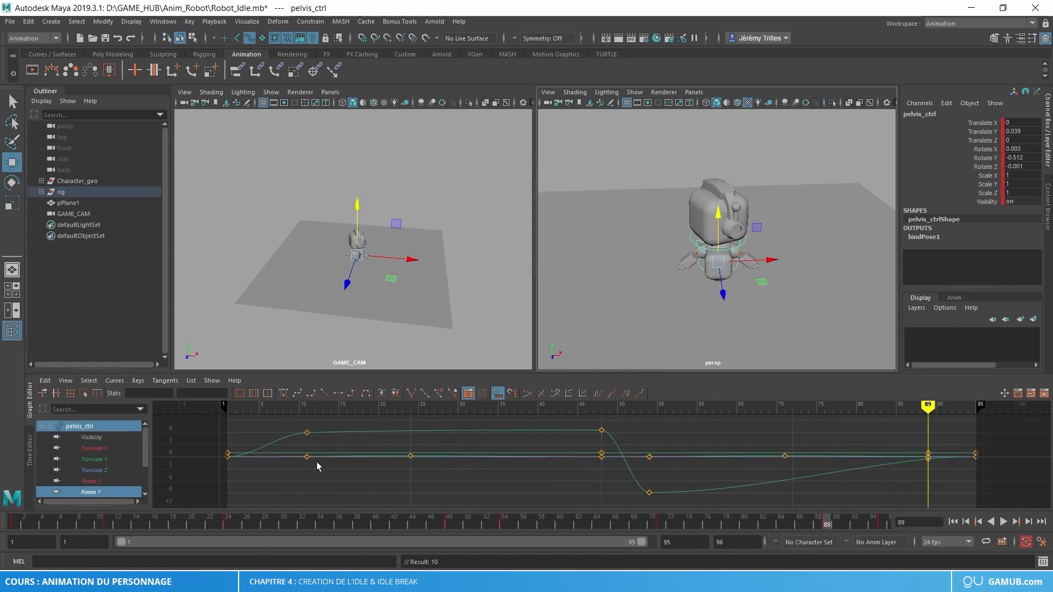
pyautogui.click(93, 492)
pyautogui.moveTo(927, 484); pyautogui.dragTo(928, 485)
pyautogui.moveTo(930, 438); pyautogui.dragTo(925, 472, button='middle')
# Raise the pelvis control's Rotate Y key at frame 54 to about -4.5 and play back the motion.
pyautogui.click(649, 492)
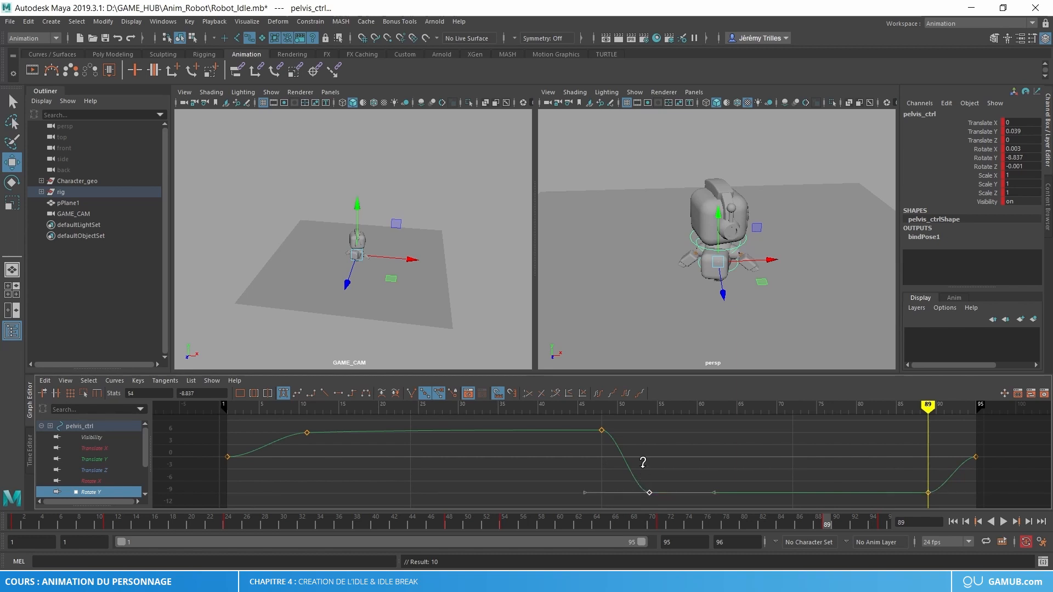
pyautogui.moveTo(643, 462); pyautogui.dragTo(645, 450, button='middle')
pyautogui.hotkey('alt', 'v')
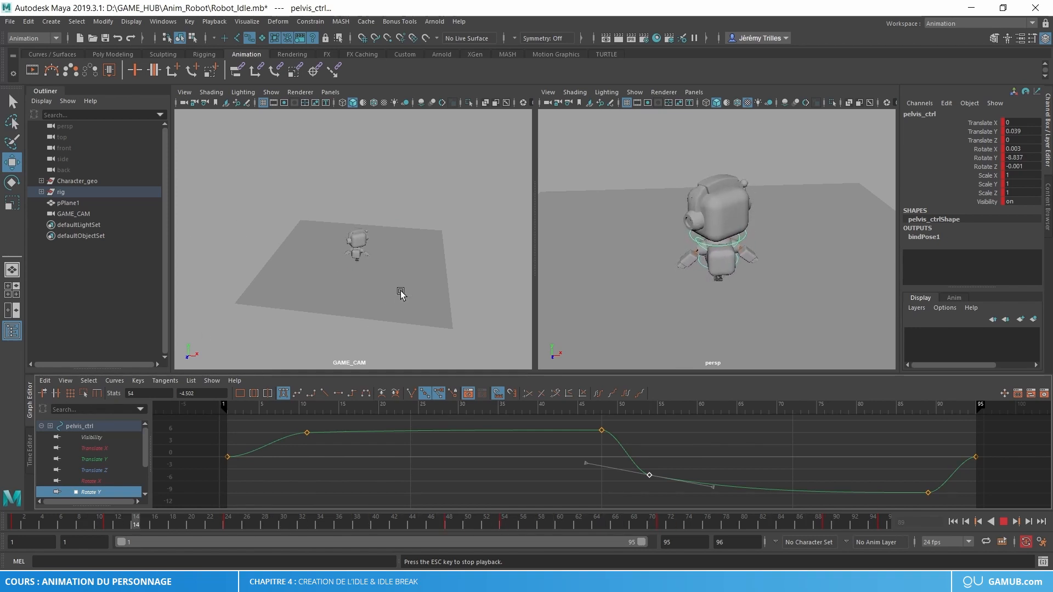
pyautogui.moveTo(400, 294)
pyautogui.keyDown('alt'); pyautogui.mouseDown(button='middle')
pyautogui.moveTo(472, 322)
pyautogui.moveTo(460, 306)
pyautogui.moveTo(386, 290)
pyautogui.moveTo(405, 292)
pyautogui.mouseUp(button='middle'); pyautogui.keyUp('alt')
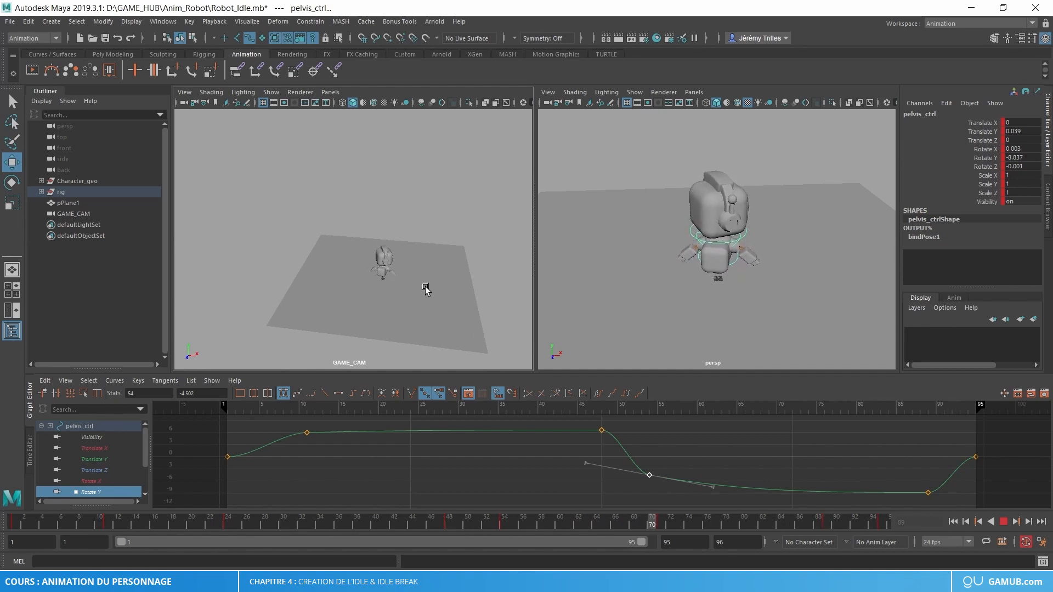
pyautogui.press('Escape')
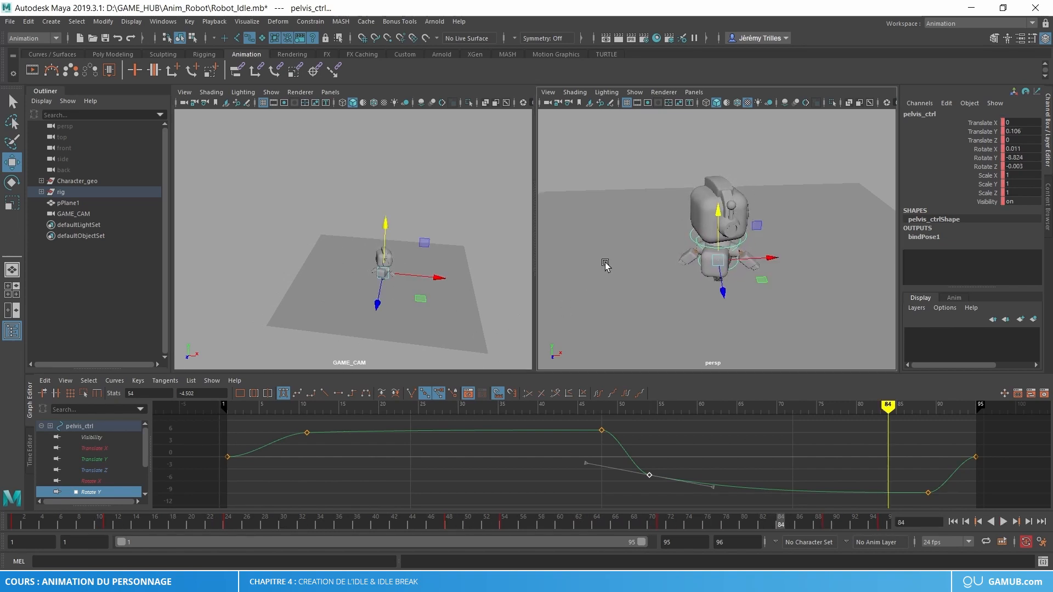
# Raise the head control's Rotate Y key at frame 48 slightly and play back the animation.
pyautogui.click(692, 242)
pyautogui.click(115, 496)
pyautogui.moveTo(50, 522); pyautogui.dragTo(70, 521)
pyautogui.press('f')
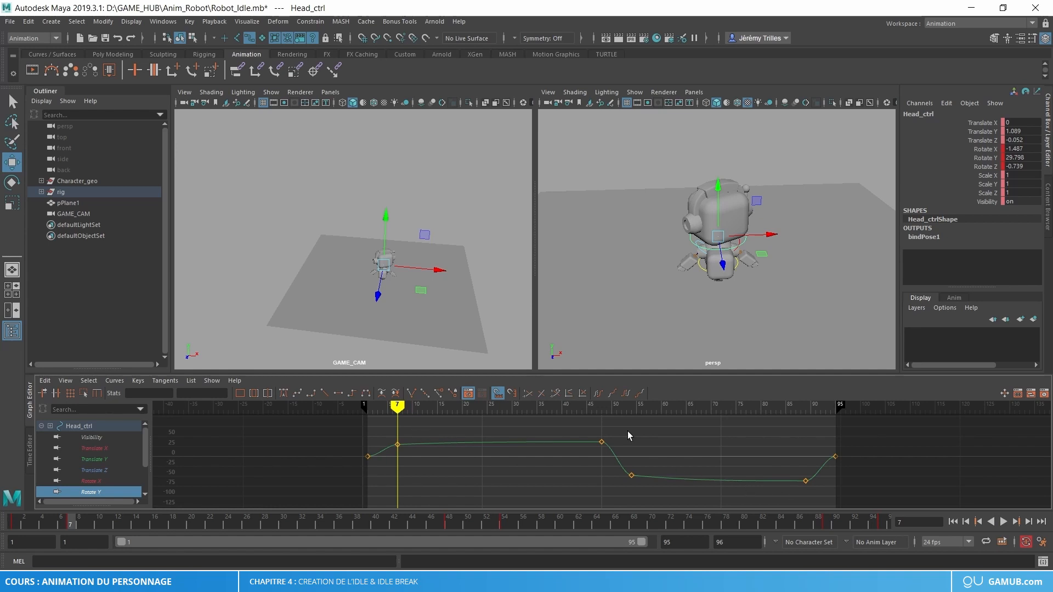
pyautogui.moveTo(571, 456); pyautogui.dragTo(571, 456)
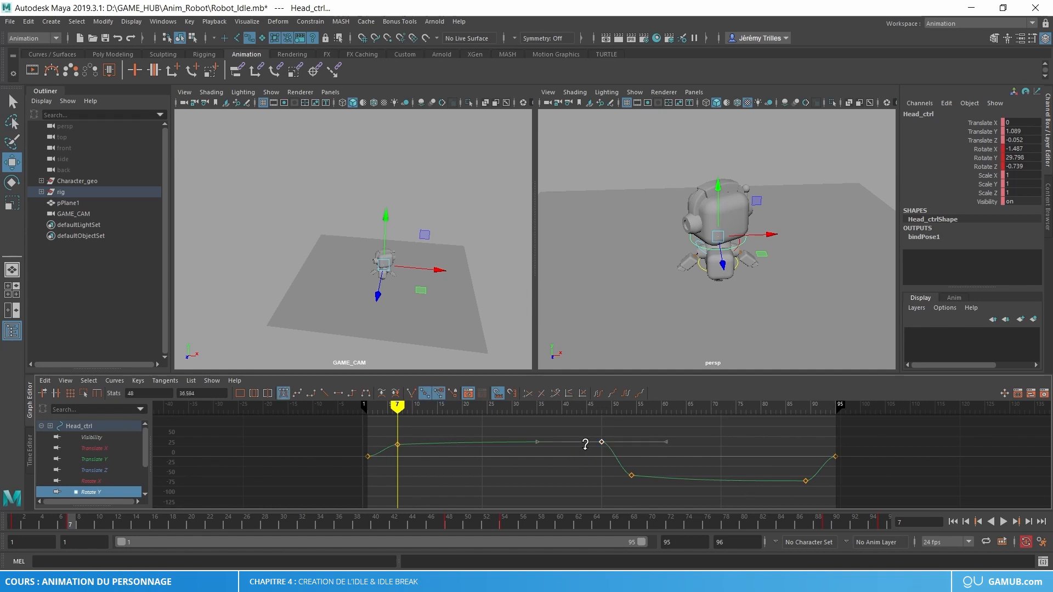
pyautogui.keyDown('shift'); pyautogui.moveTo(585, 444); pyautogui.dragTo(585, 444, button='middle'); pyautogui.keyUp('shift')
pyautogui.moveTo(432, 522); pyautogui.dragTo(11, 540)
pyautogui.hotkey('alt', 'v')
pyautogui.hotkey('alt', 'v')
# Raise the head control's Rotate Y key at frame 7 to about 39.4 and play back the head turn.
pyautogui.moveTo(395, 411); pyautogui.dragTo(403, 461)
pyautogui.keyDown('shift'); pyautogui.moveTo(403, 461); pyautogui.dragTo(407, 455, button='middle'); pyautogui.keyUp('shift')
pyautogui.hotkey('alt', 'v')
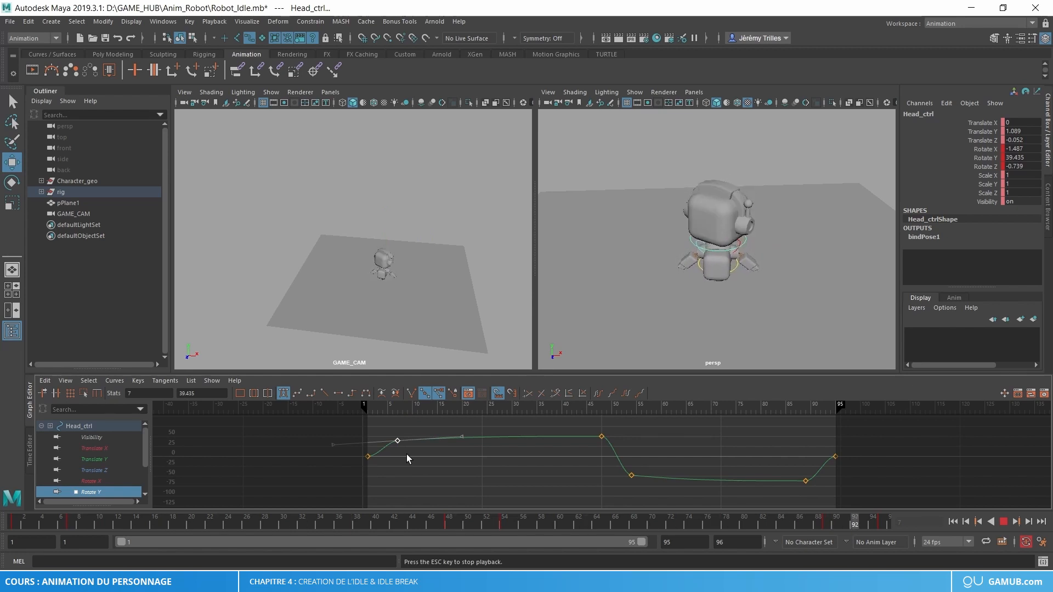
pyautogui.press('Escape')
# Apply spline tangents to the first and last keys of the head control's Rotate Y curve and play back the loop.
pyautogui.moveTo(847, 469); pyautogui.dragTo(848, 470)
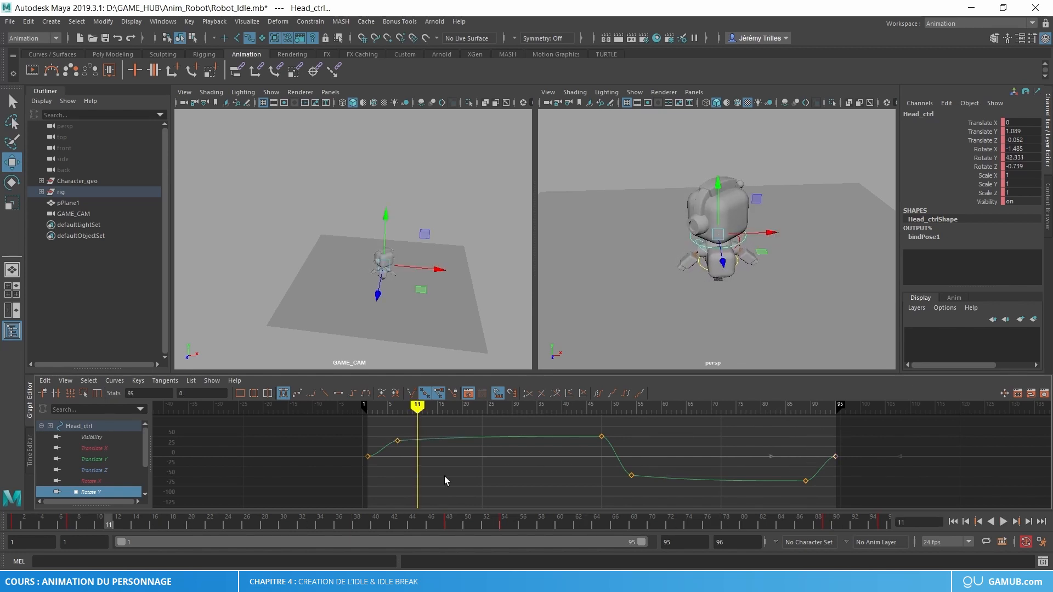
pyautogui.moveTo(368, 462); pyautogui.dragTo(365, 454)
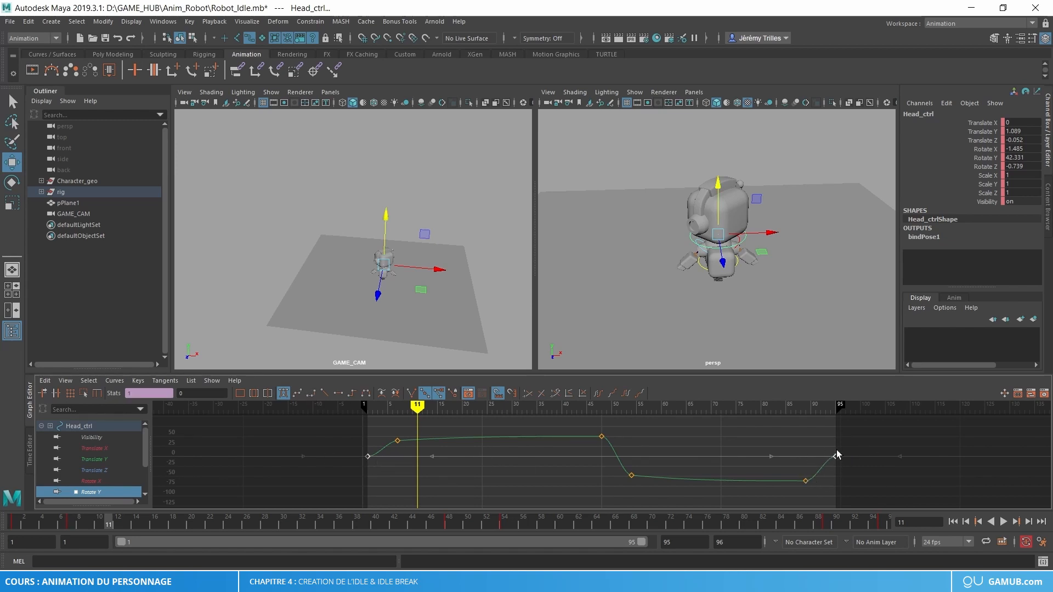
pyautogui.click(296, 394)
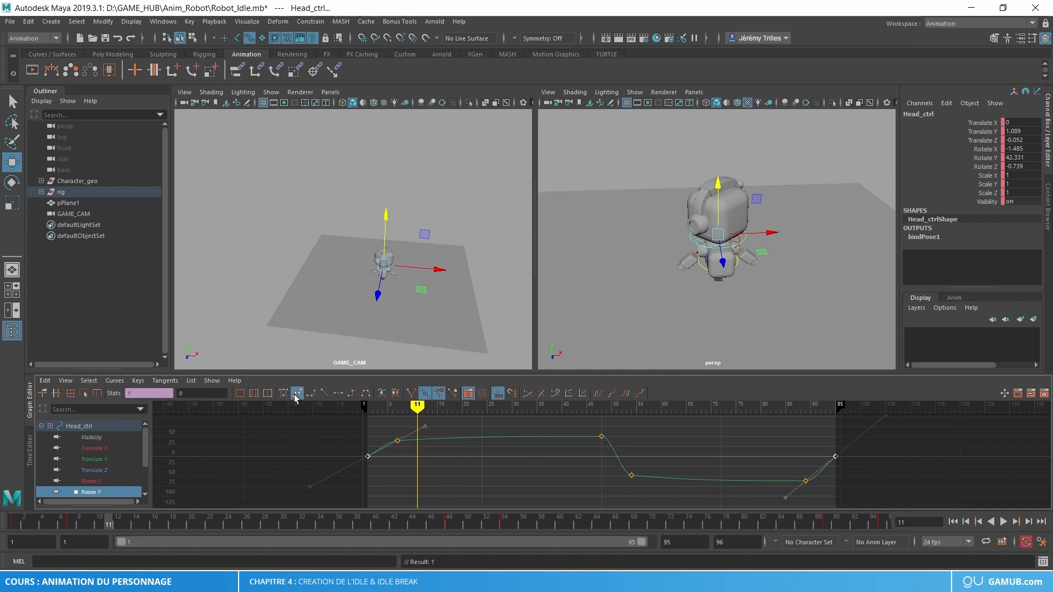
pyautogui.click(831, 436)
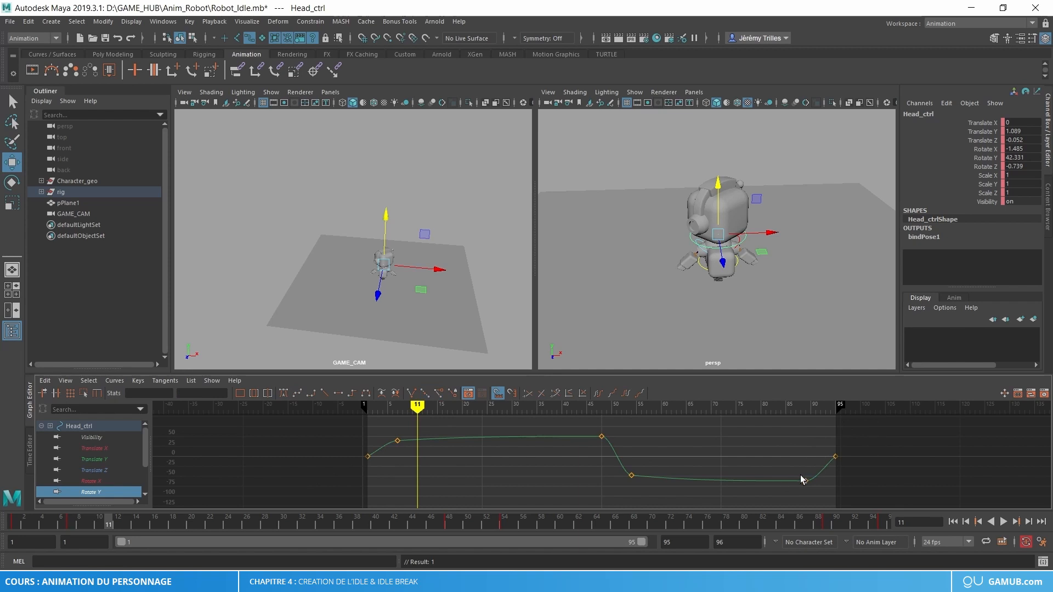
pyautogui.hotkey('alt', 'v')
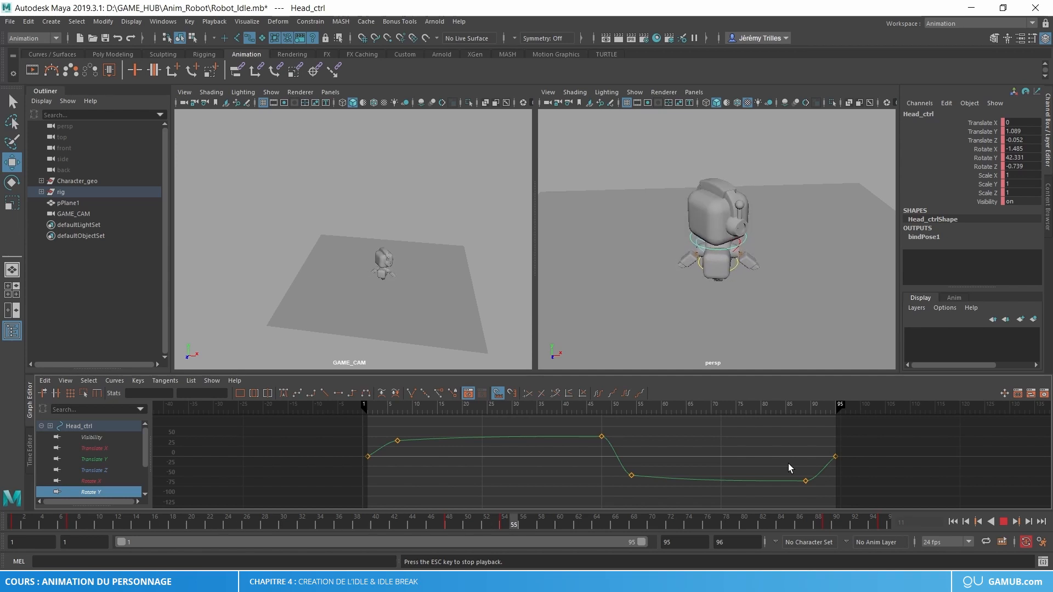
pyautogui.press('Escape')
# Lower the pelvis control's Rotate Y key at frame 11 to about 2.2 so it trails the head, and review the motion.
pyautogui.click(729, 265)
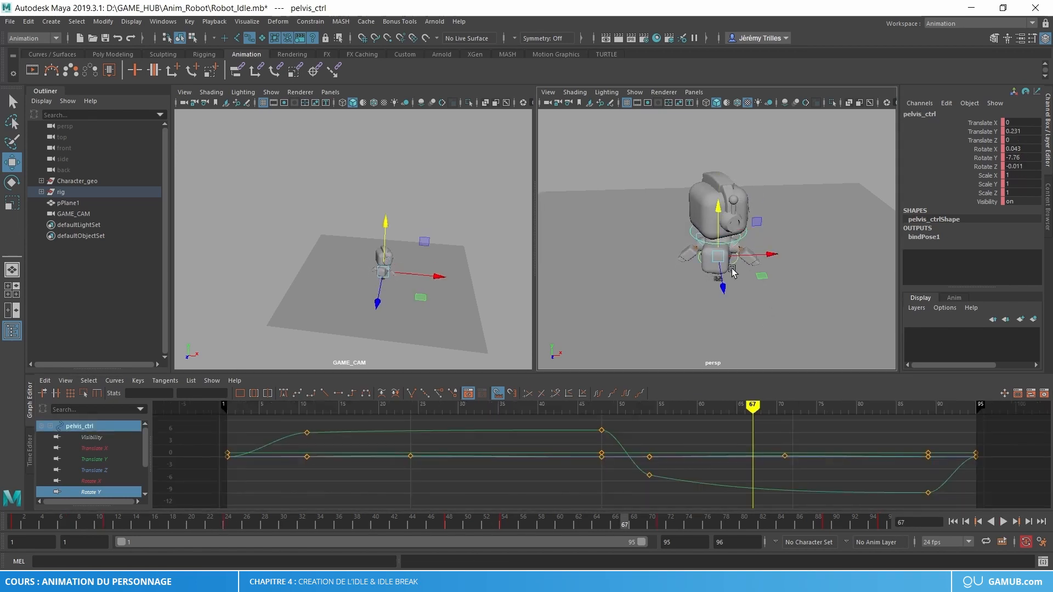
pyautogui.moveTo(77, 521); pyautogui.dragTo(106, 522)
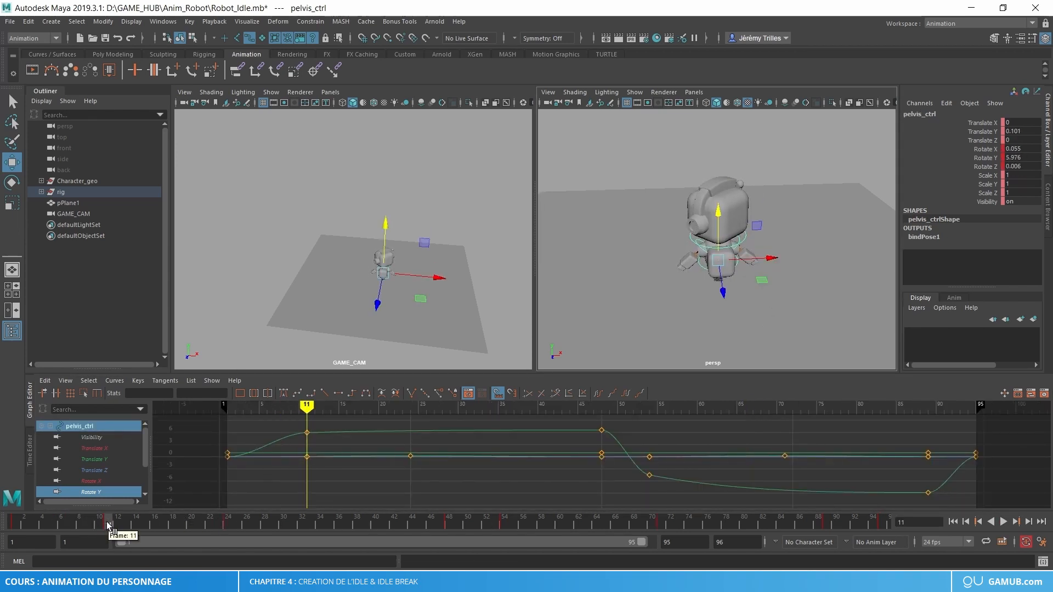
pyautogui.click(692, 239)
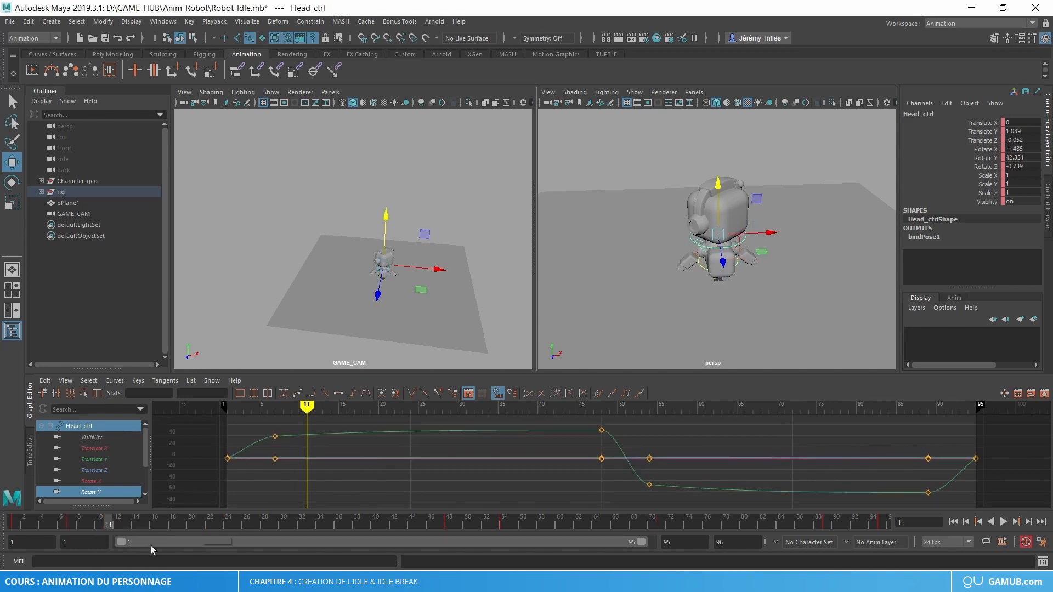
pyautogui.moveTo(69, 527); pyautogui.dragTo(104, 538)
pyautogui.click(706, 279)
pyautogui.moveTo(278, 423); pyautogui.dragTo(324, 445)
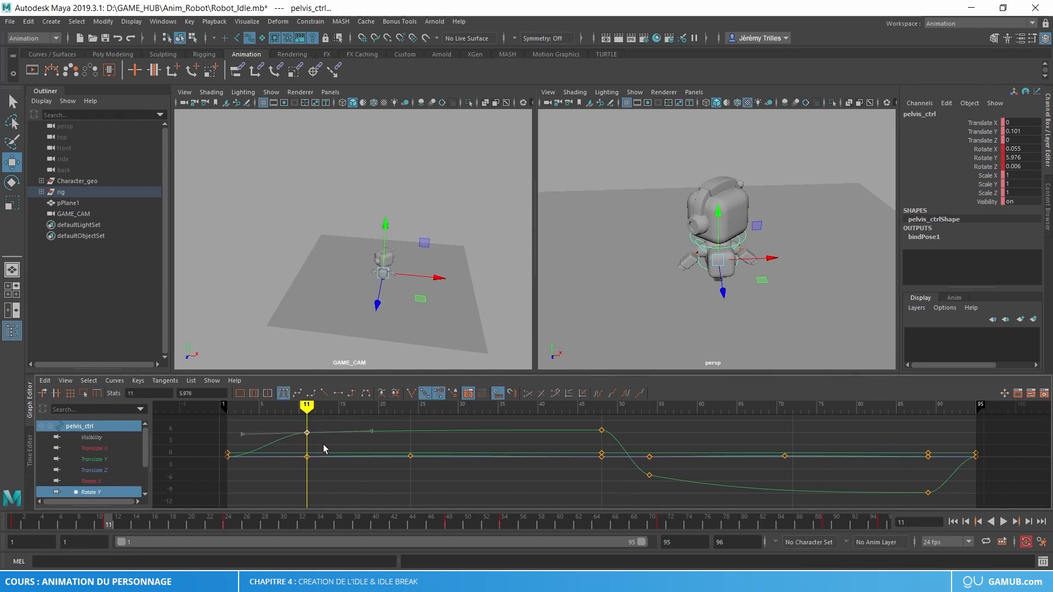
pyautogui.click(94, 488)
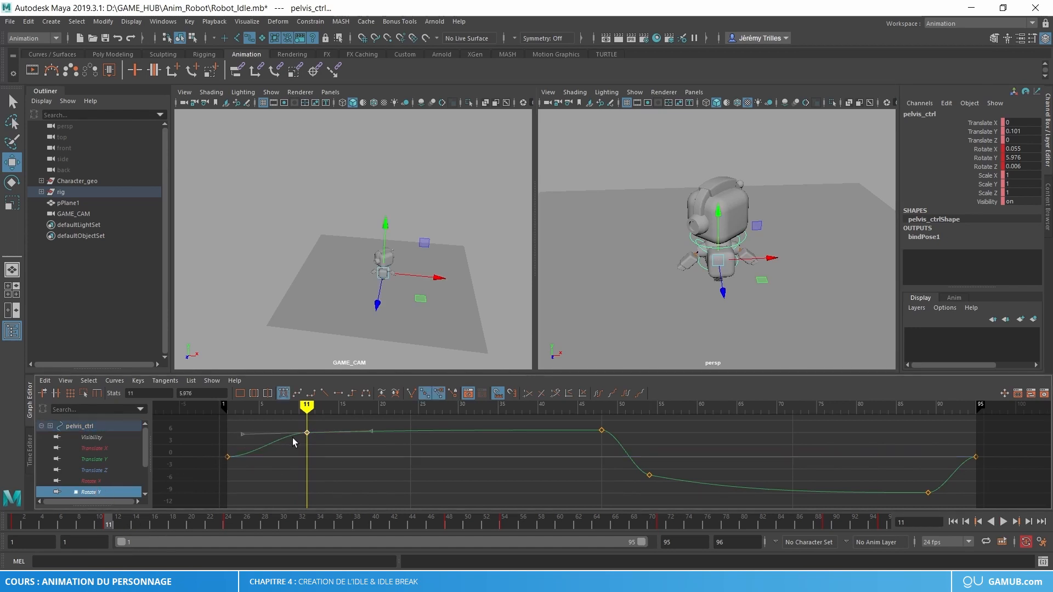
pyautogui.keyDown('shift'); pyautogui.moveTo(292, 439); pyautogui.dragTo(288, 457, button='middle'); pyautogui.keyUp('shift')
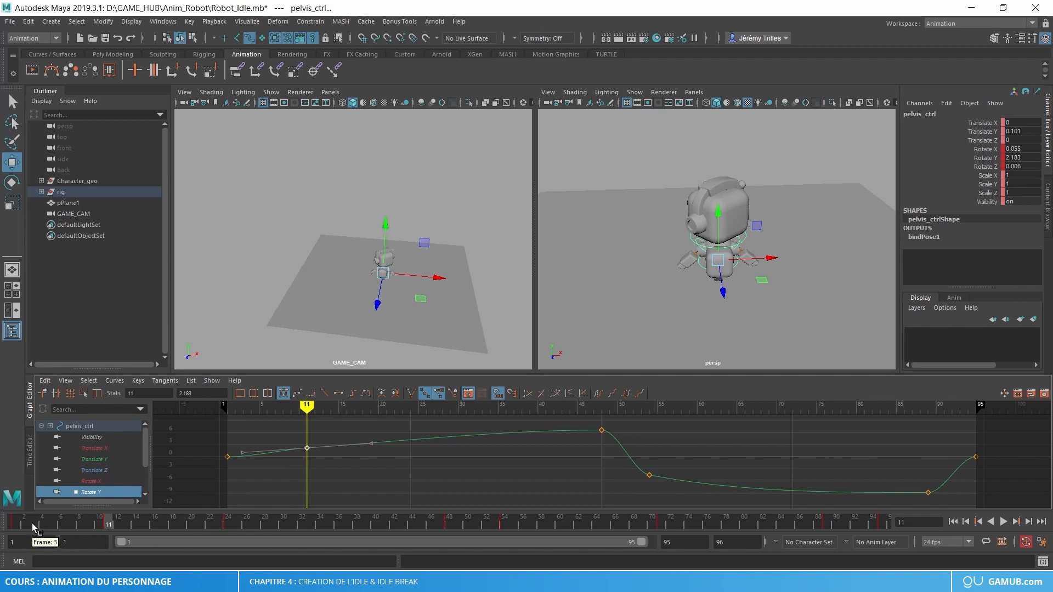
pyautogui.moveTo(35, 527); pyautogui.dragTo(222, 509)
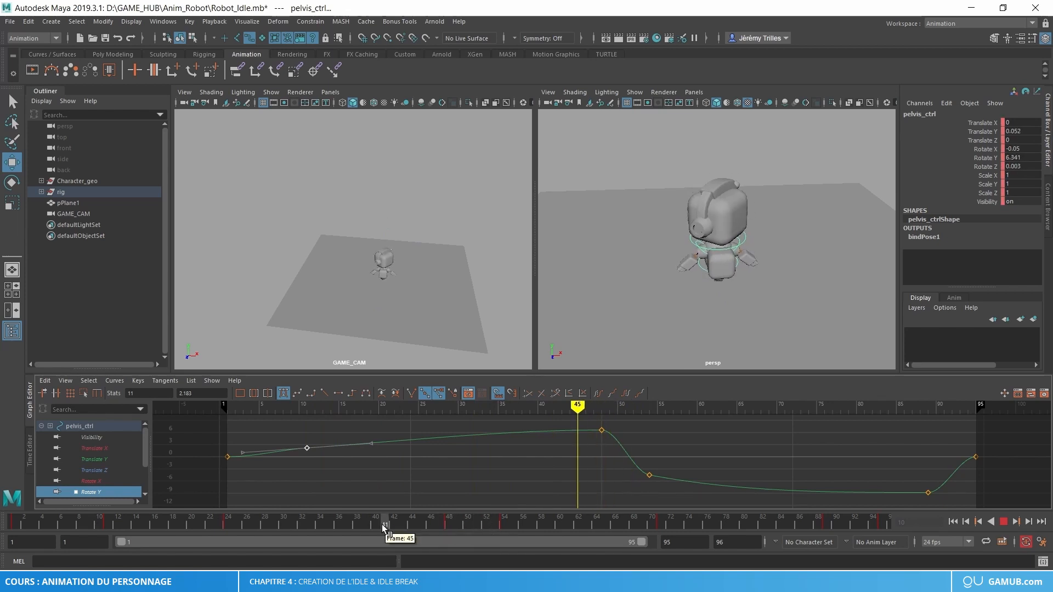
# Raise the pelvis control's Rotate Y key at frame 54 to about 4.4 and scrub through the delayed turn.
pyautogui.moveTo(301, 522); pyautogui.dragTo(505, 522)
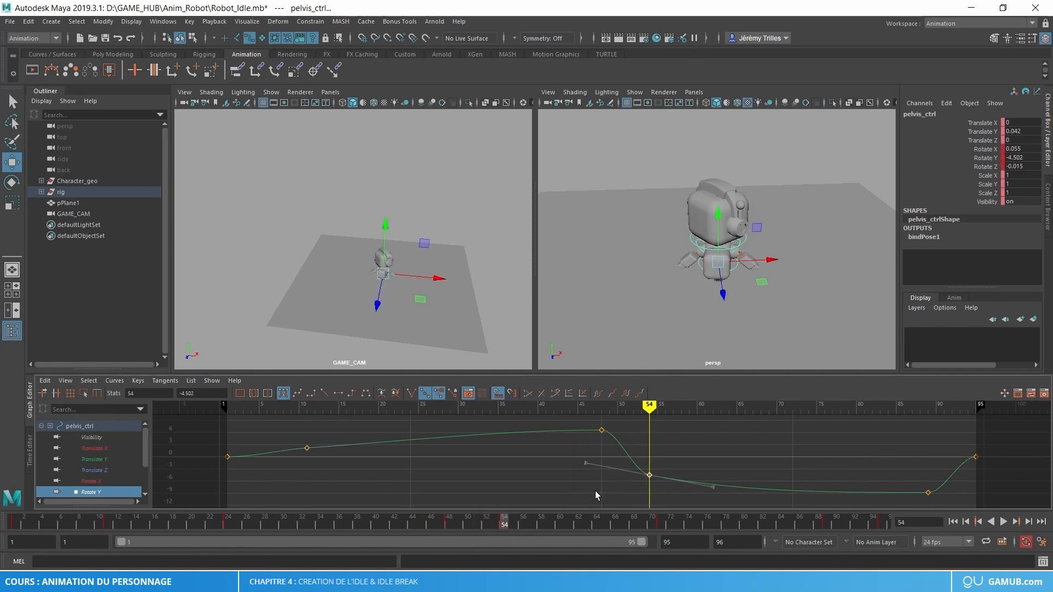
pyautogui.keyDown('shift'); pyautogui.moveTo(595, 487); pyautogui.dragTo(583, 453, button='middle'); pyautogui.keyUp('shift')
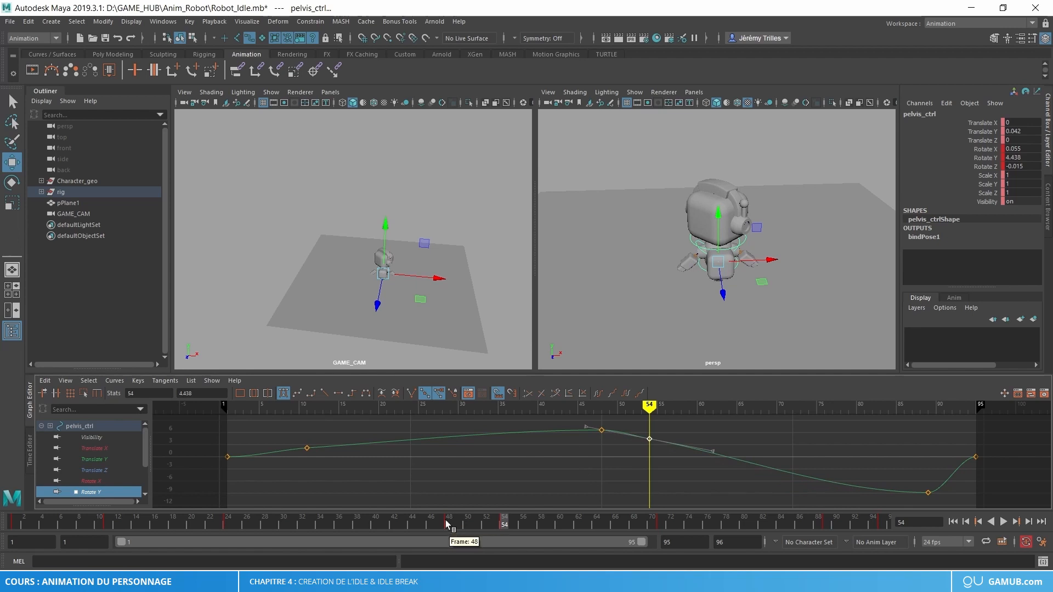
pyautogui.moveTo(445, 520); pyautogui.dragTo(770, 528)
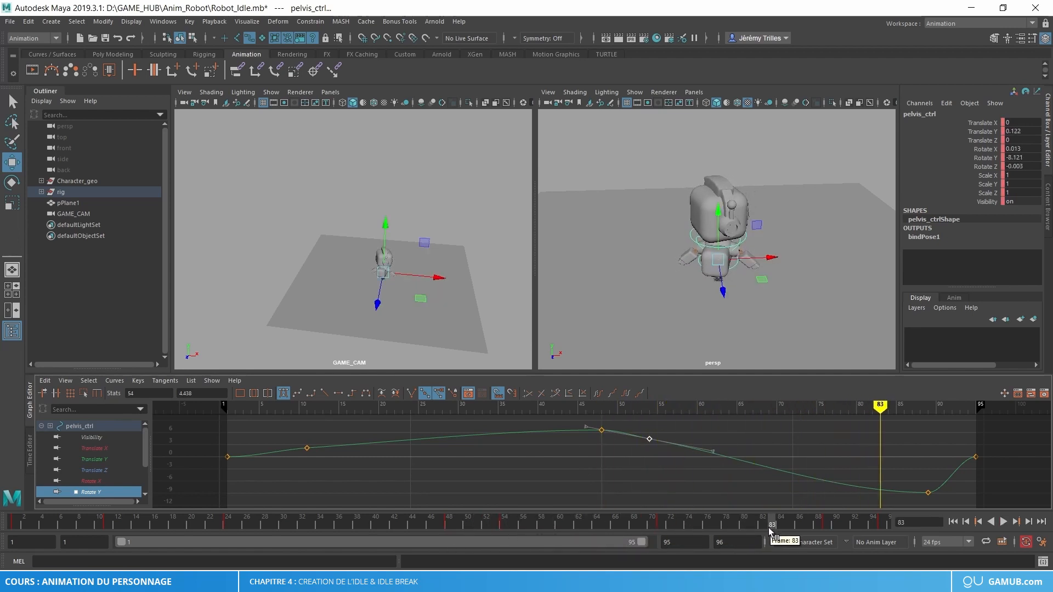
# Play back the idle break and examine the robot's head and pelvis motion up close in the game camera view.
pyautogui.hotkey('alt', 'v')
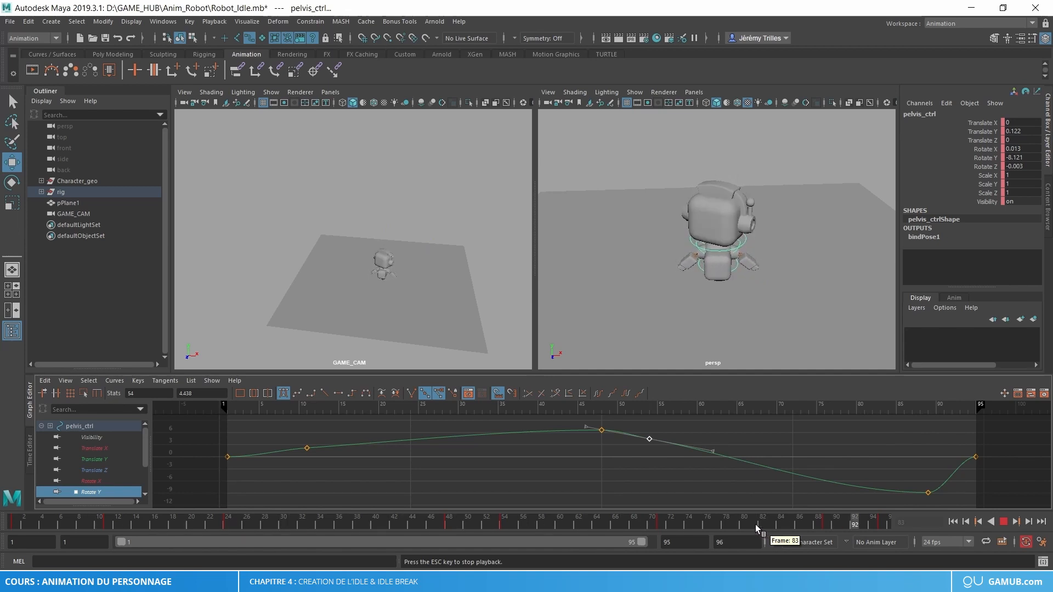
pyautogui.scroll(5, 428, 302)
pyautogui.keyDown('alt'); pyautogui.moveTo(423, 294); pyautogui.dragTo(348, 298, button='middle'); pyautogui.keyUp('alt')
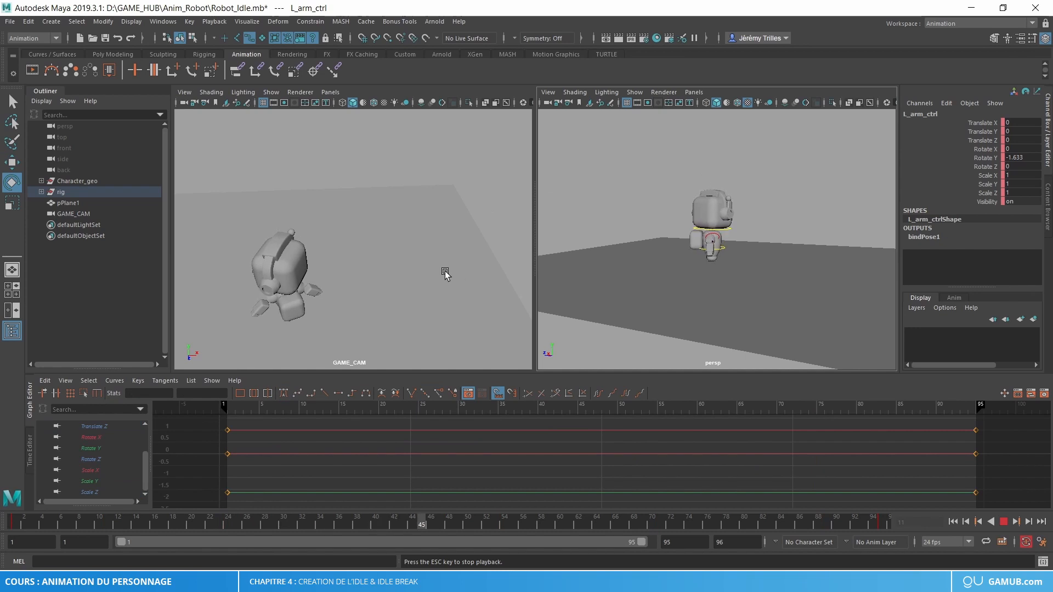
pyautogui.keyDown('alt'); pyautogui.moveTo(445, 274); pyautogui.dragTo(487, 236); pyautogui.keyUp('alt')
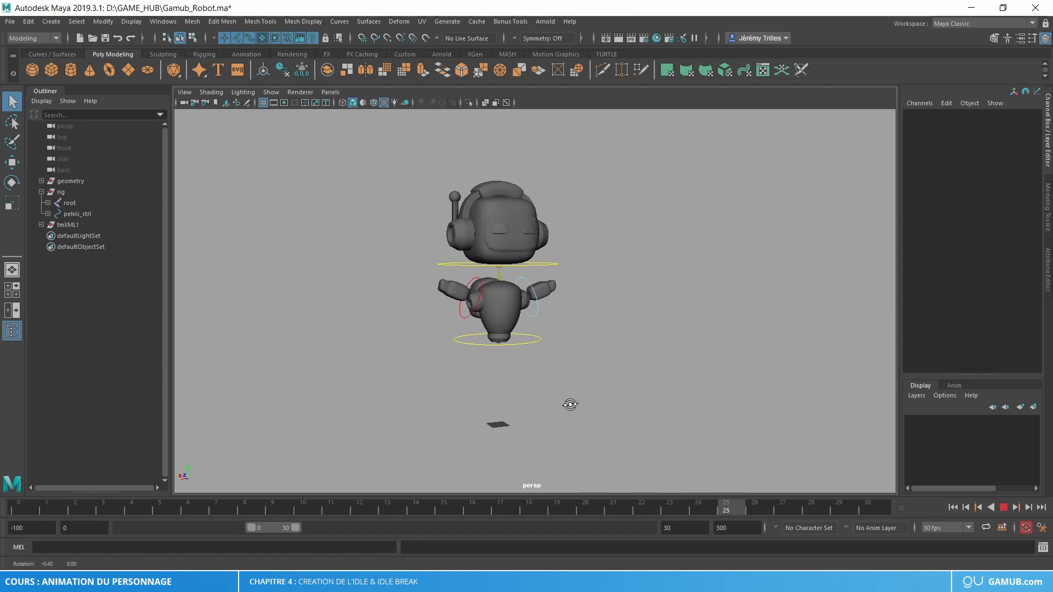
# Switch to the Gamub_Robot.ma scene and review the robot's looping animation from a three-quarter angle.
pyautogui.moveTo(570, 404)
pyautogui.keyDown('alt'); pyautogui.mouseDown()
pyautogui.moveTo(771, 402)
pyautogui.moveTo(669, 388)
pyautogui.moveTo(590, 407)
pyautogui.moveTo(442, 415)
pyautogui.moveTo(571, 411)
pyautogui.mouseUp(); pyautogui.keyUp('alt')
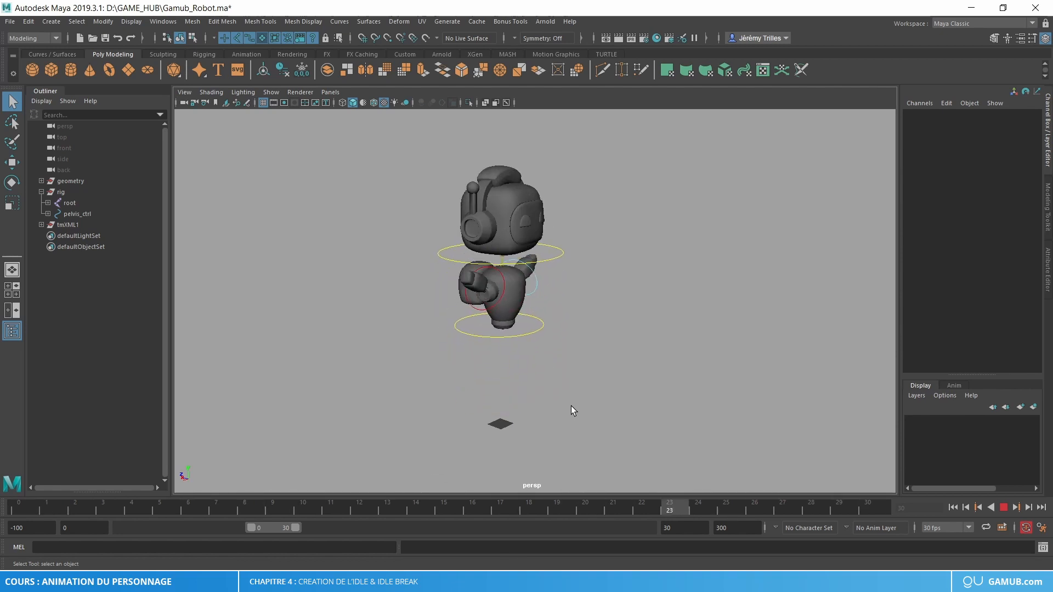
pyautogui.press('Escape')
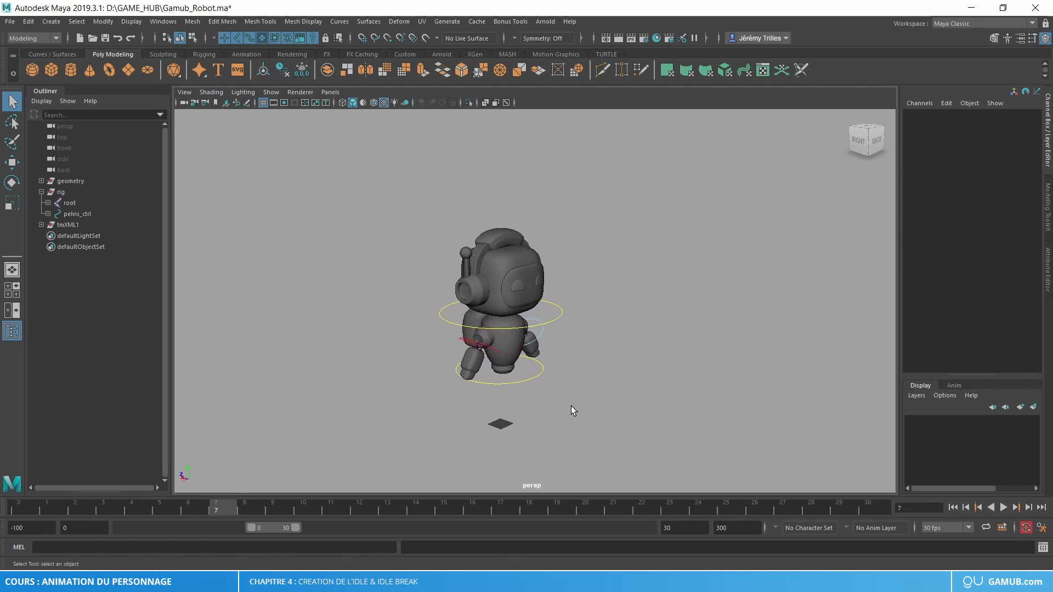
pyautogui.hotkey('alt', 'v')
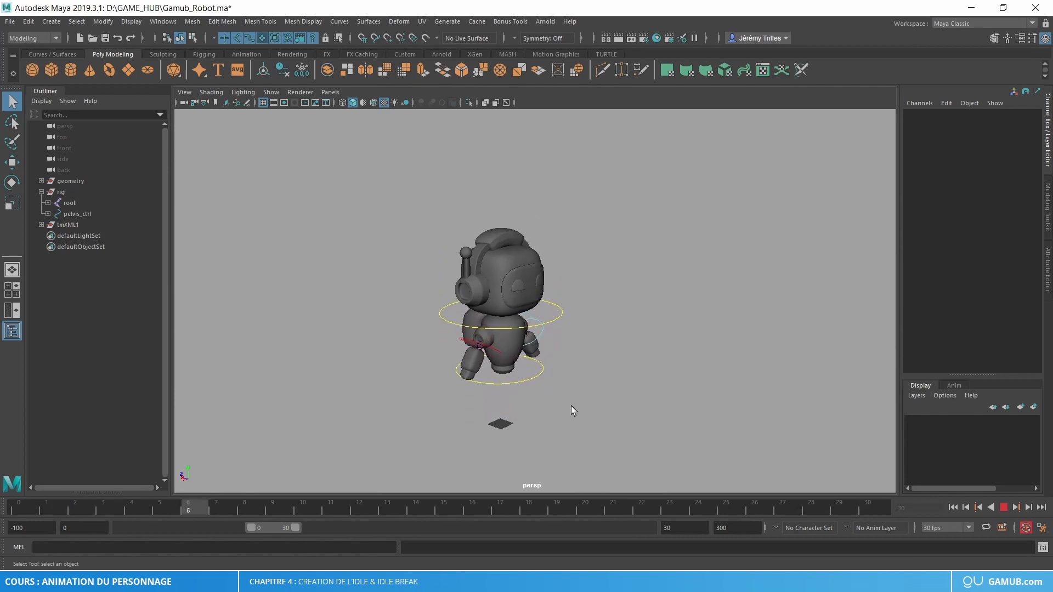
pyautogui.press('Escape')
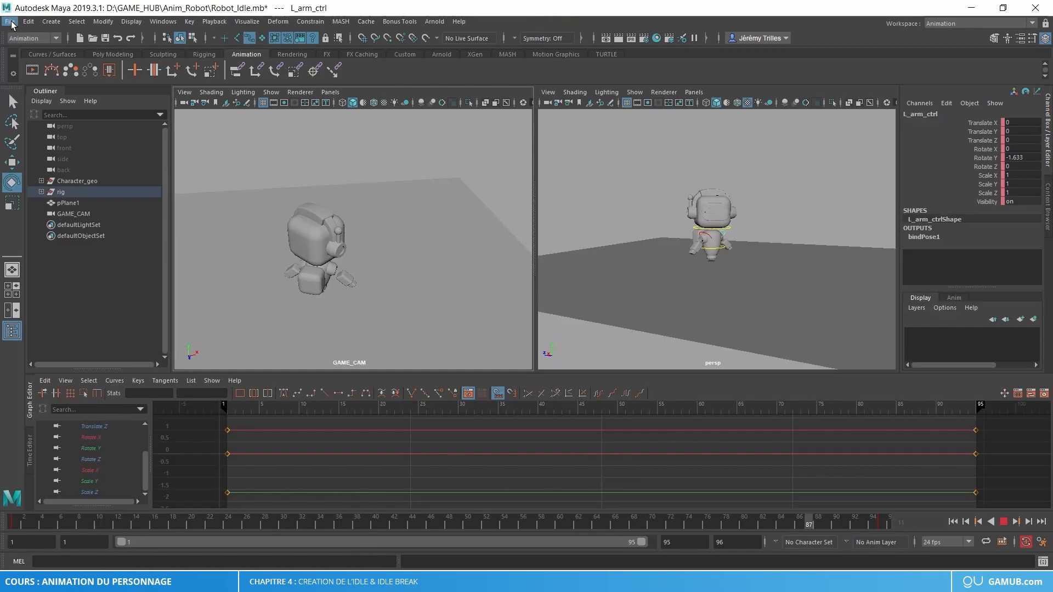
# Save the idle break scene as Robot_Idle_Break.mb in the Anim_Robot folder, accepting the student version notice, and resume playback.
pyautogui.click(10, 21)
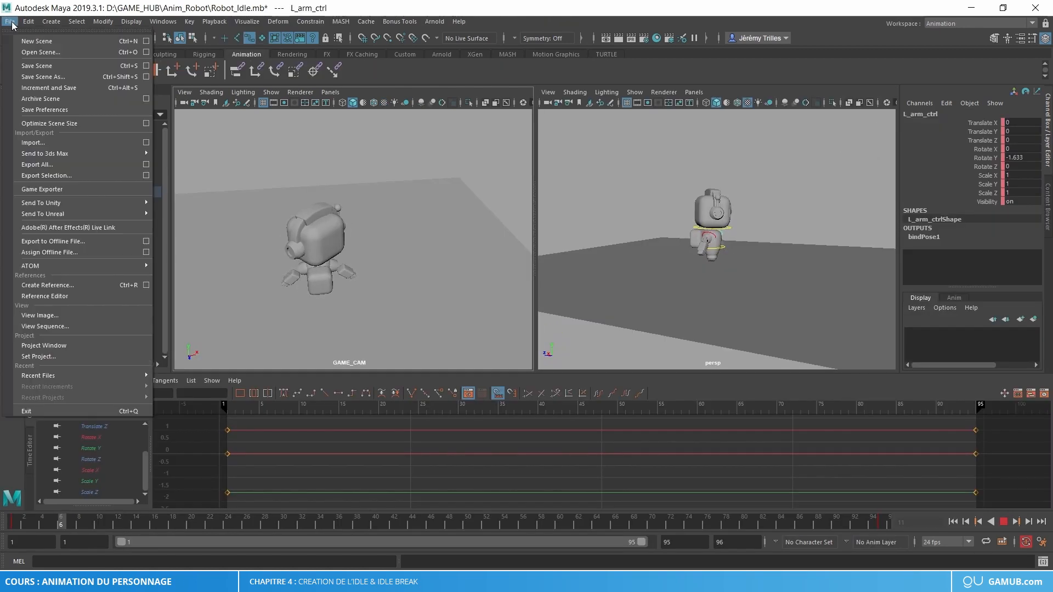
pyautogui.click(76, 76)
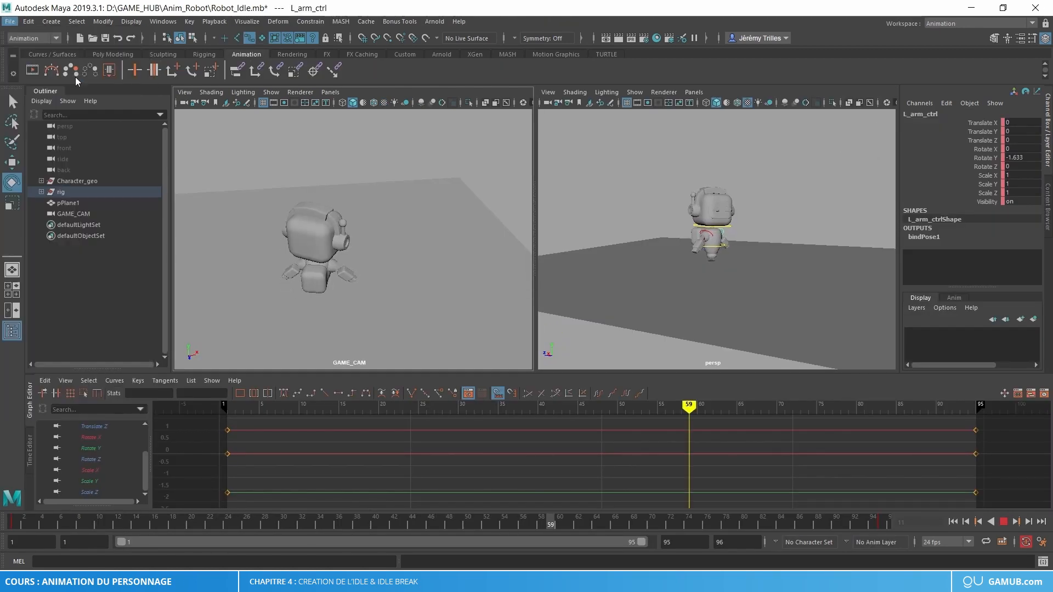
pyautogui.click(167, 100)
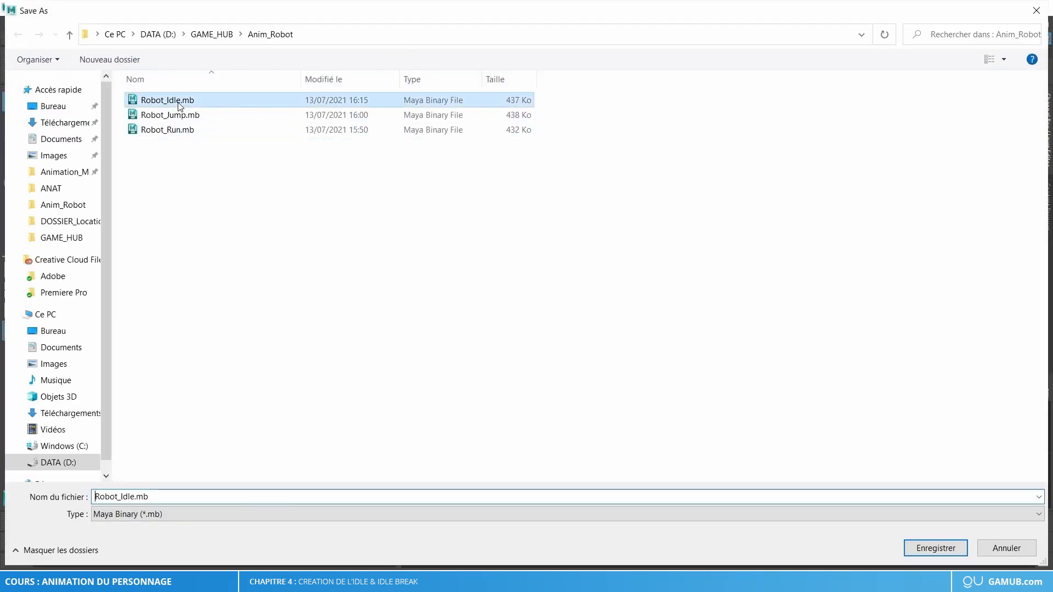
pyautogui.doubleClick(136, 497)
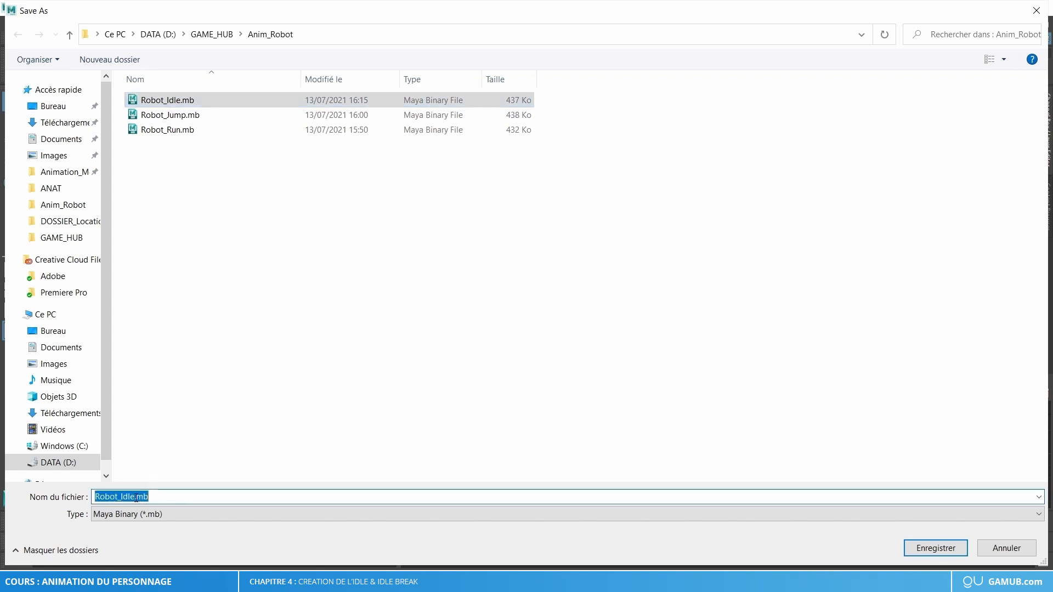
pyautogui.click(136, 496)
pyautogui.write('_Break')
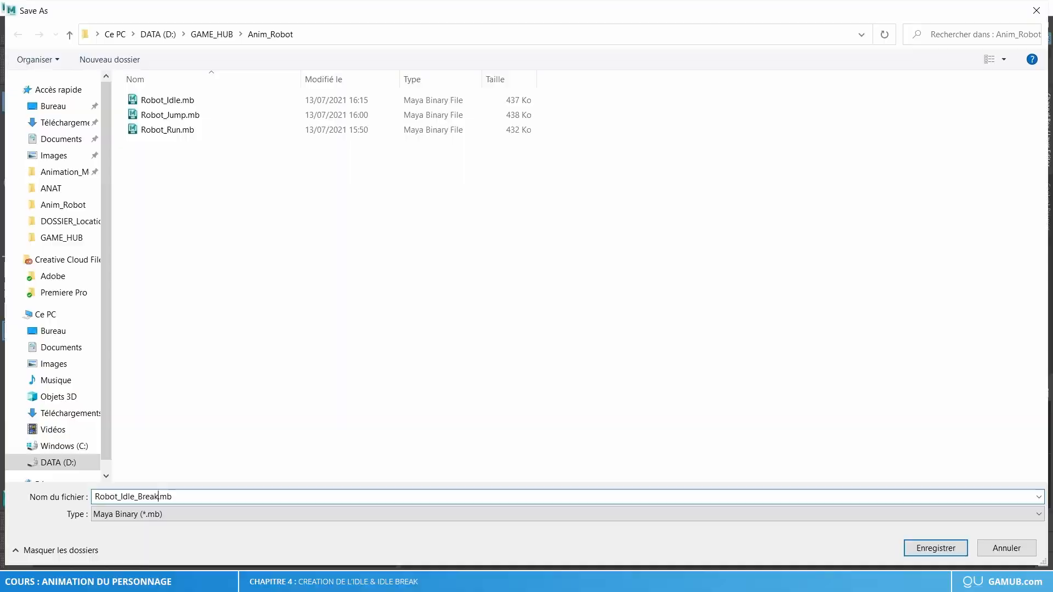
pyautogui.press('Return')
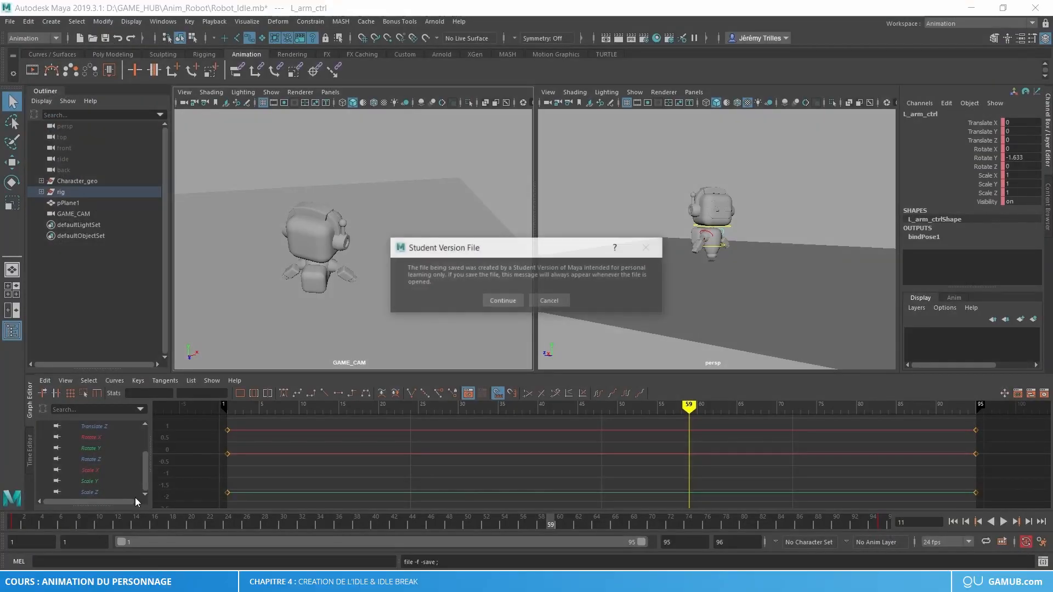
pyautogui.click(489, 302)
pyautogui.hotkey('alt', 'v')
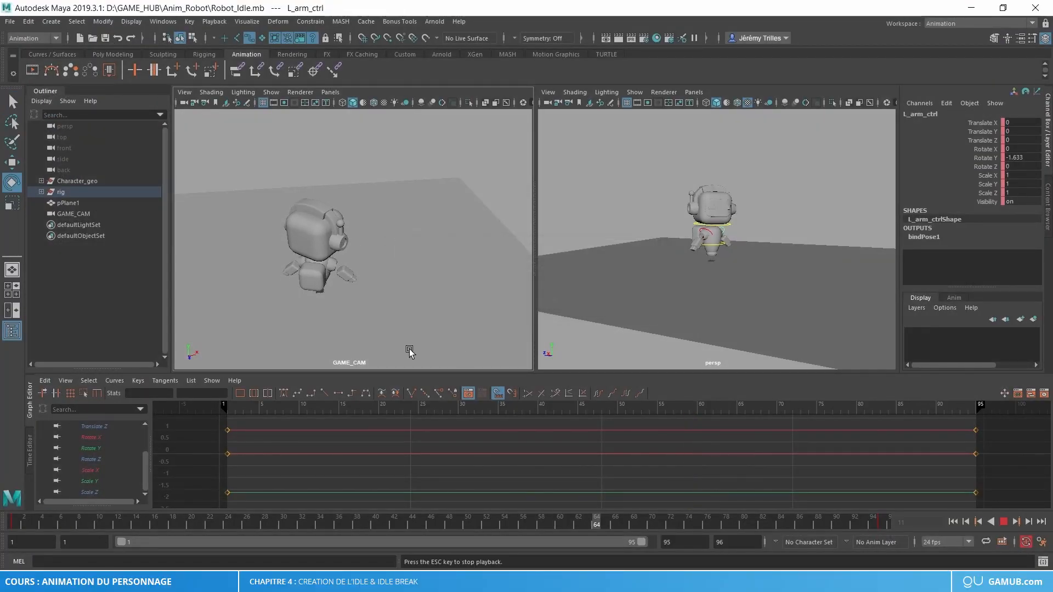